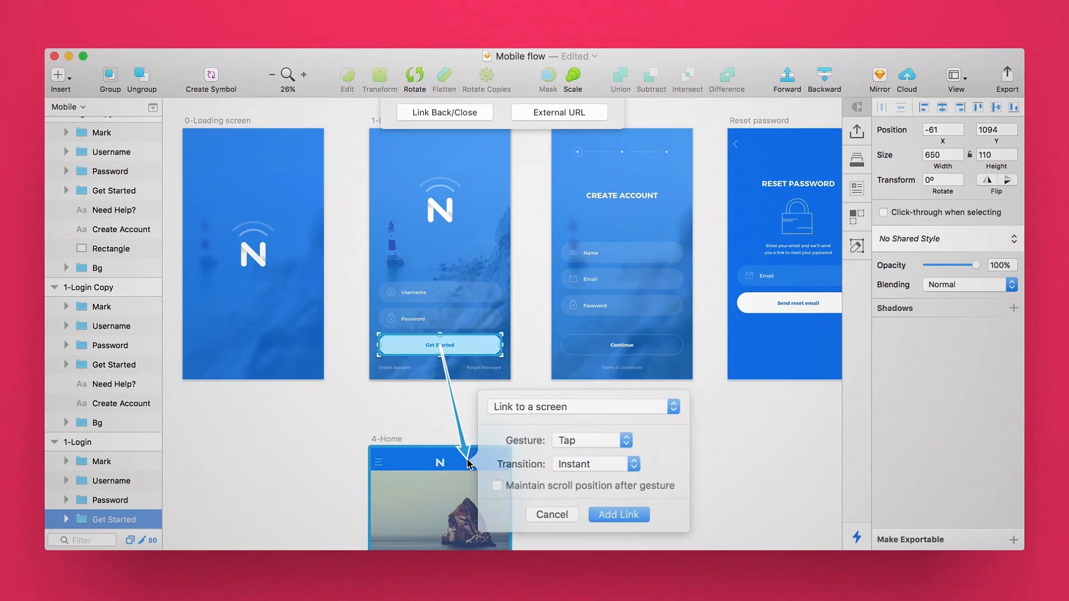
# - Link the Get Started button on the login screen to 4-Home with a Tap gesture and an animated transition
pyautogui.click(554, 469)
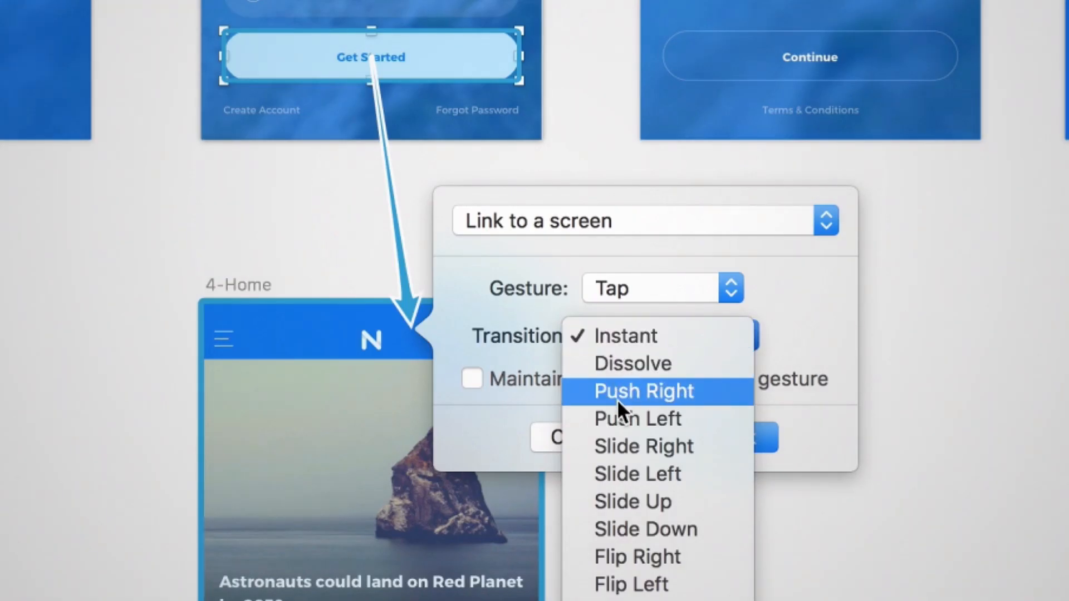
pyautogui.click(563, 505)
pyautogui.click(694, 440)
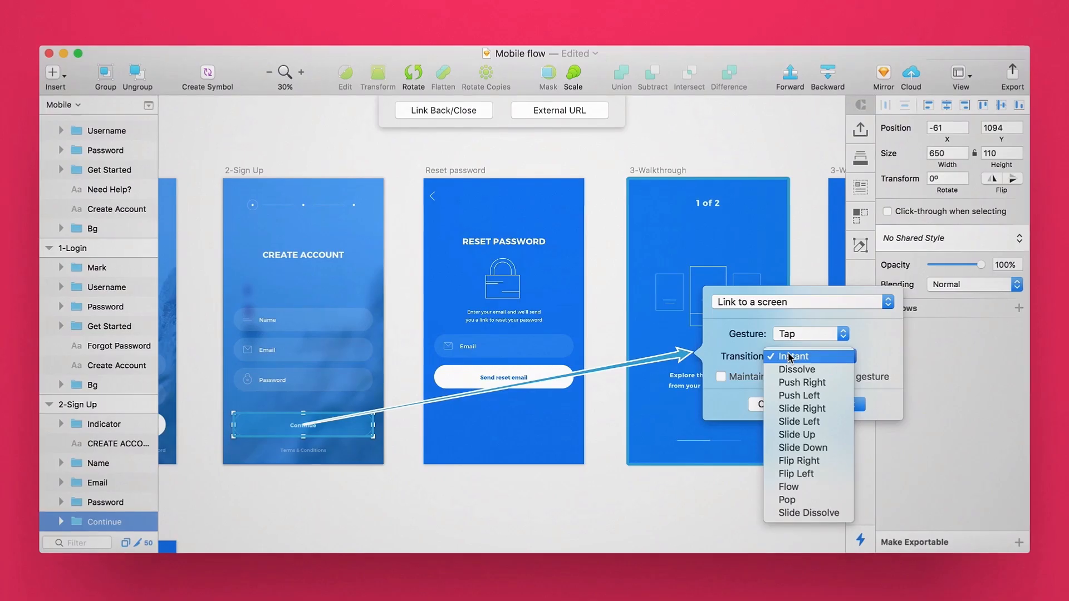
# - Link the Continue button on 2-Sign Up to 3-Walkthrough with a Tap gesture and the Slide Left transition
pyautogui.click(801, 422)
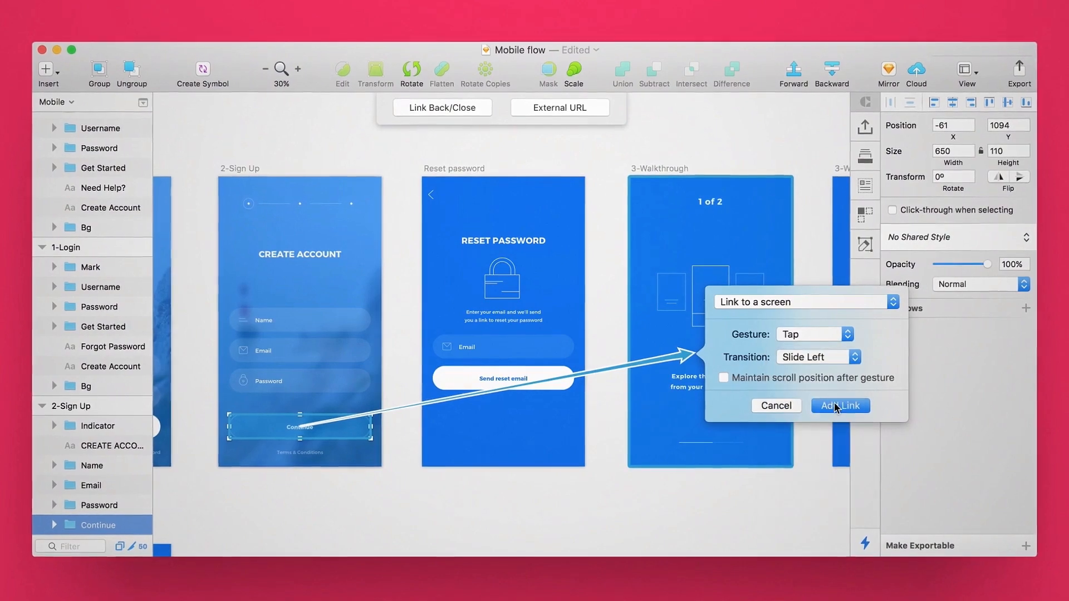
pyautogui.click(847, 405)
# - Link the page indicator on the "1 of 2" walkthrough screen to the next walkthrough screen
pyautogui.click(697, 449)
pyautogui.press('c')
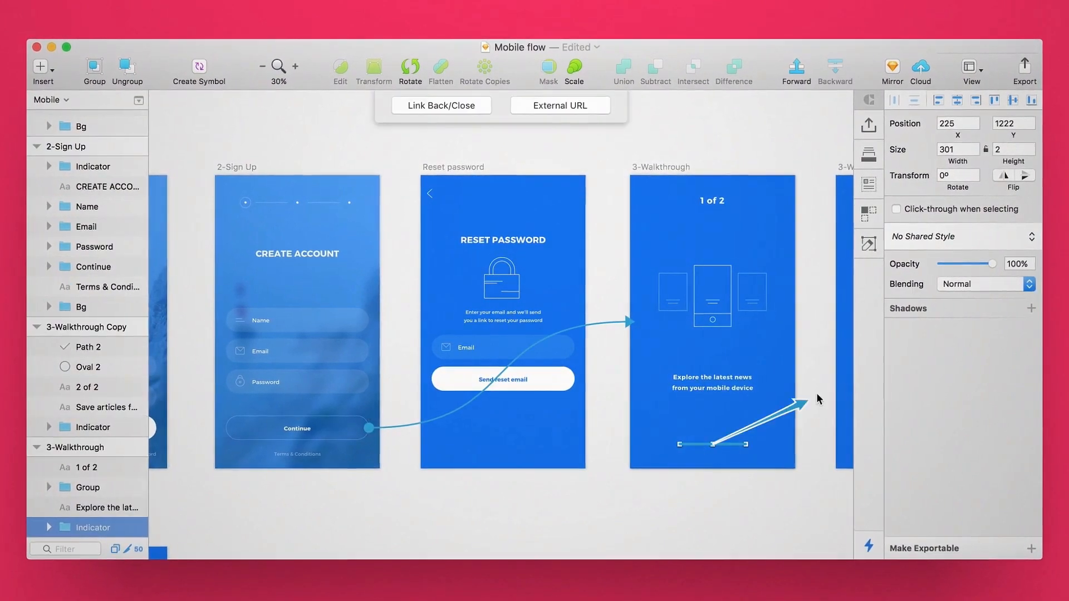
pyautogui.click(841, 363)
pyautogui.click(751, 372)
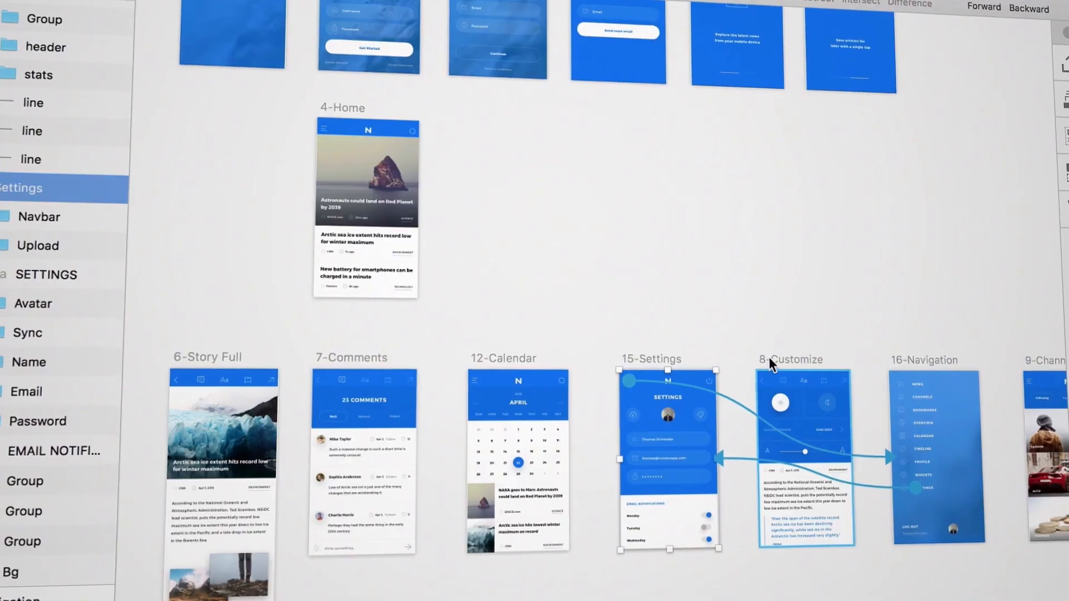
# - Review the prototype links attached to the 8-Customize and 16-Navigation artboards, and deselect them to view the overall flow
pyautogui.click(769, 360)
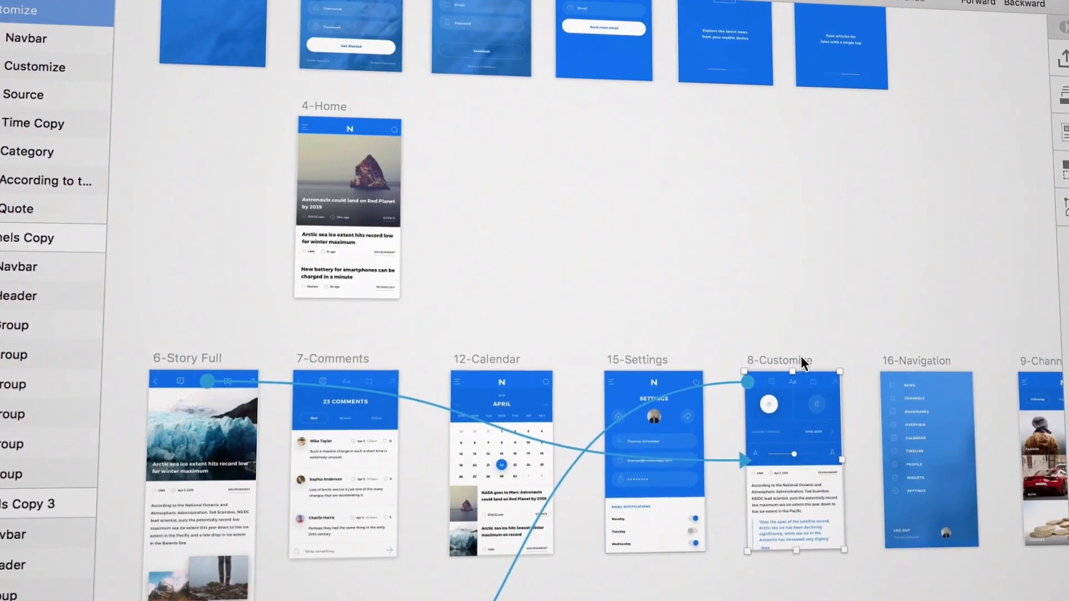
pyautogui.click(909, 361)
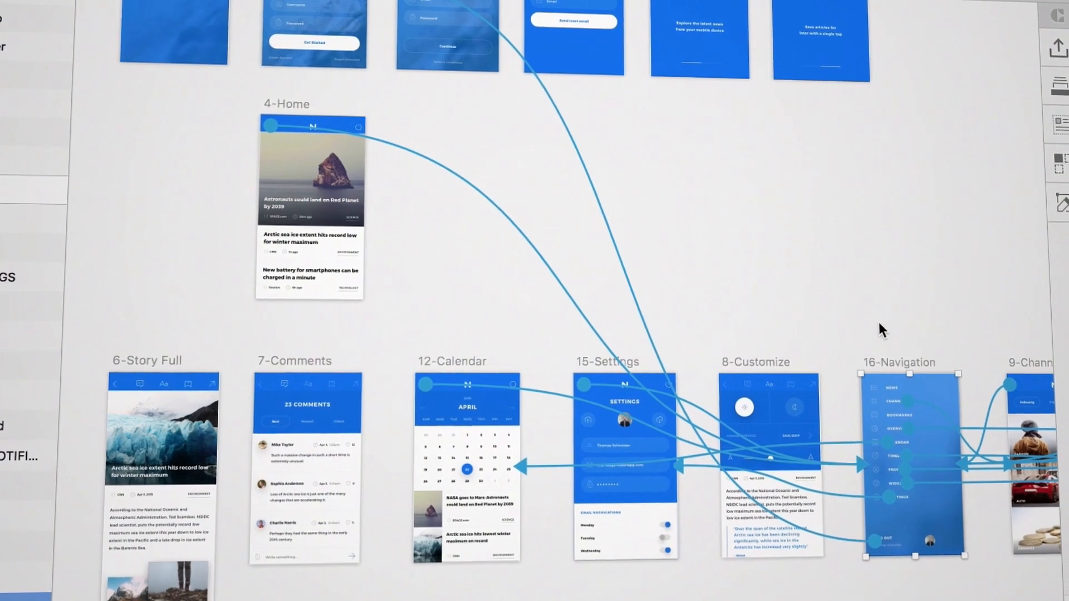
pyautogui.click(872, 283)
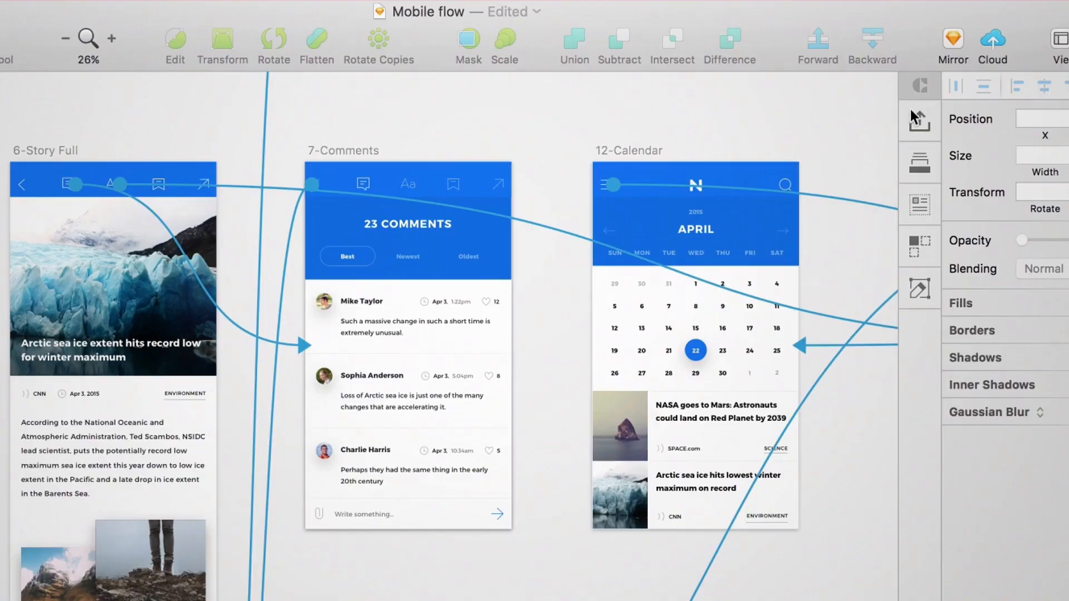
pyautogui.click(916, 114)
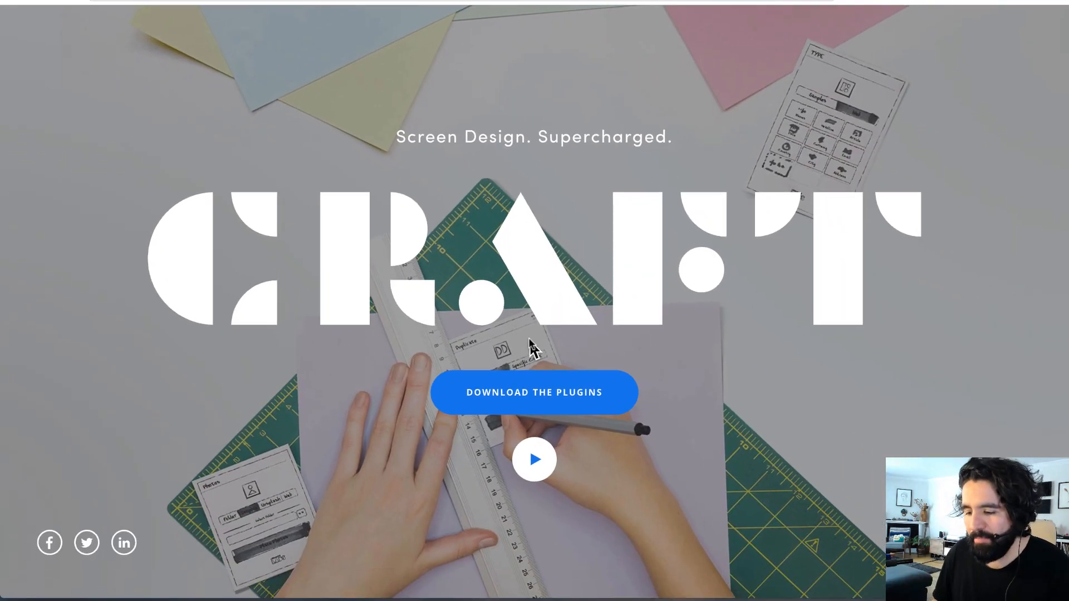
# - Look over the Craft plugin website, open the CraftInstaller download and cancel saving it
pyautogui.scroll(-15, 563, 290)
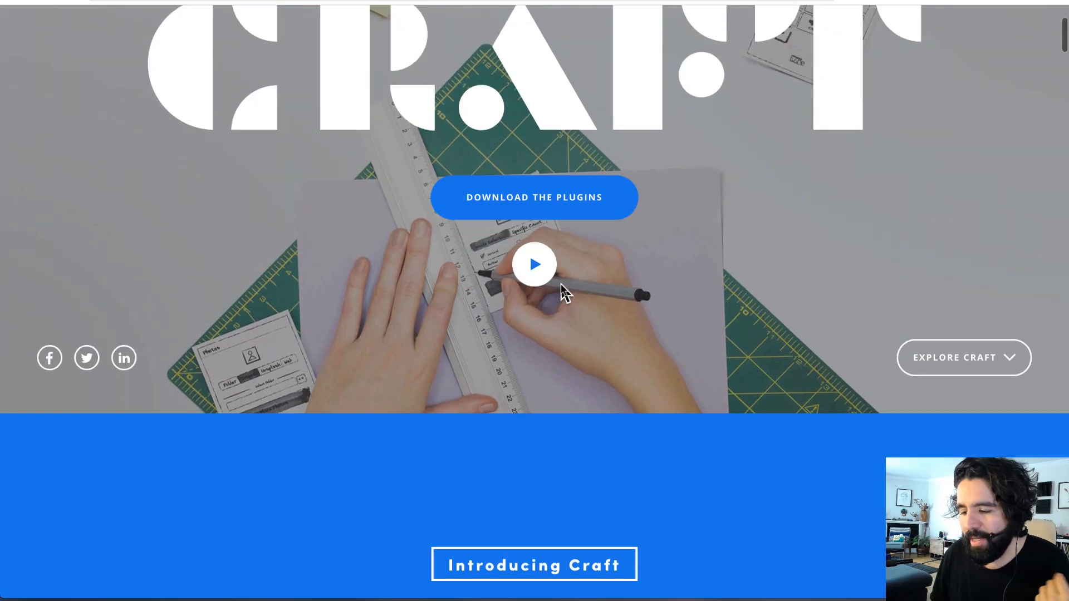
pyautogui.scroll(-10, 564, 290)
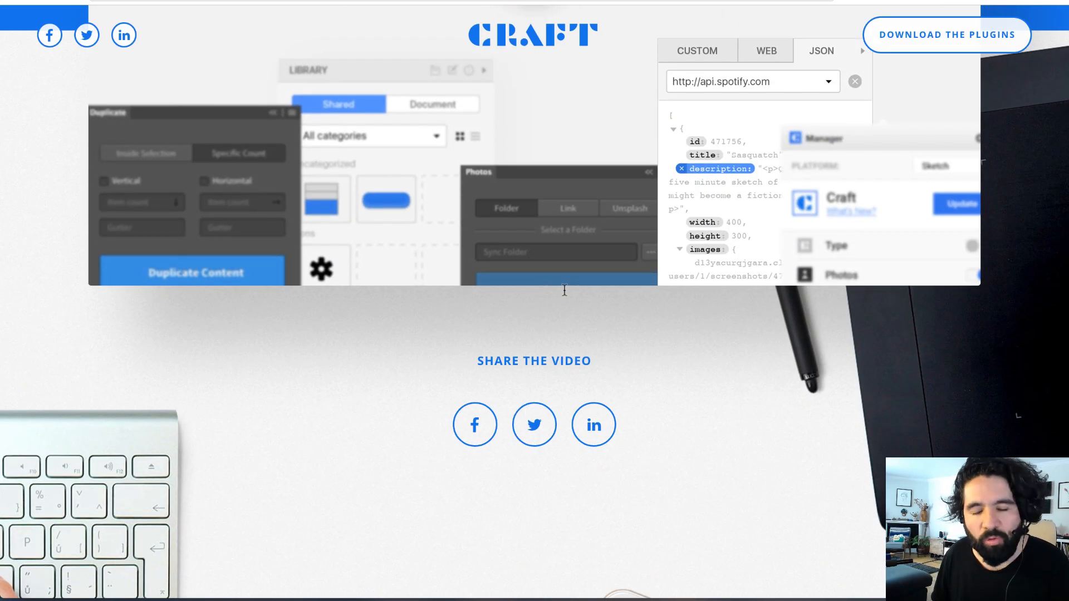
pyautogui.scroll(-10, 564, 290)
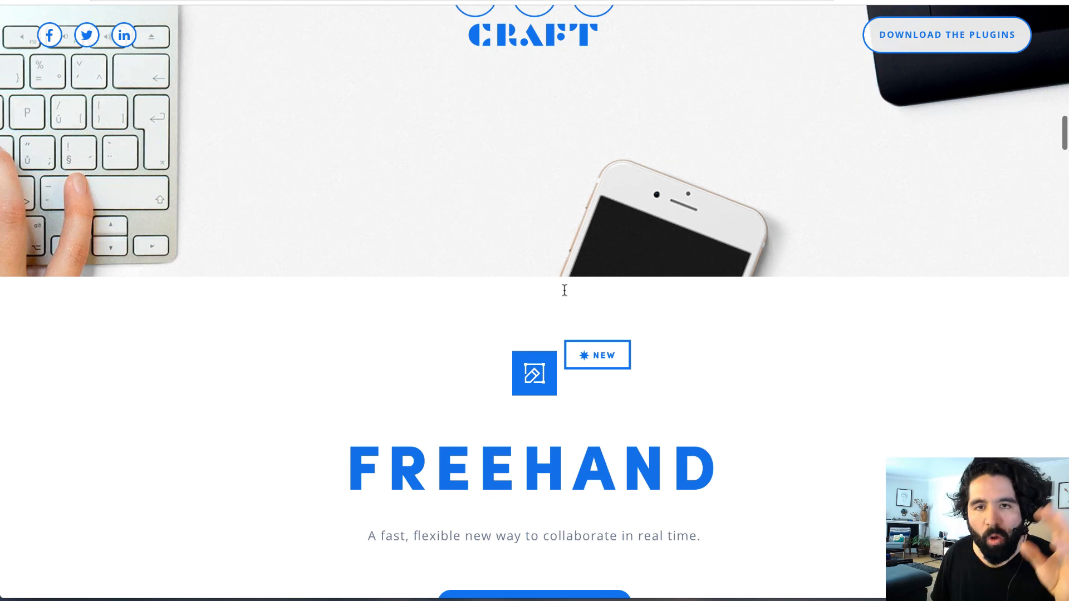
pyautogui.scroll(20, 564, 290)
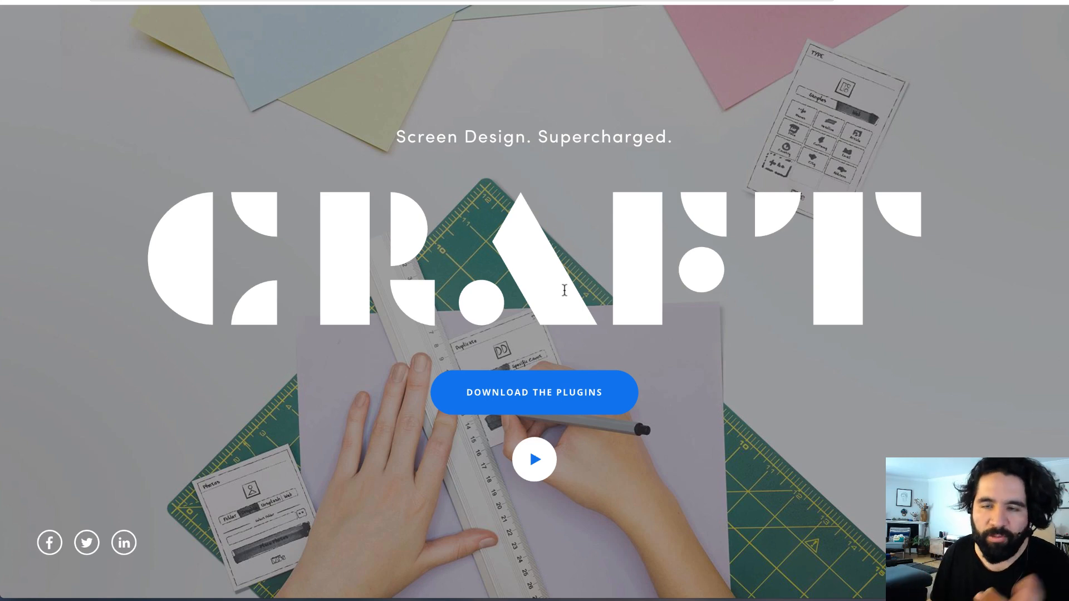
pyautogui.click(540, 405)
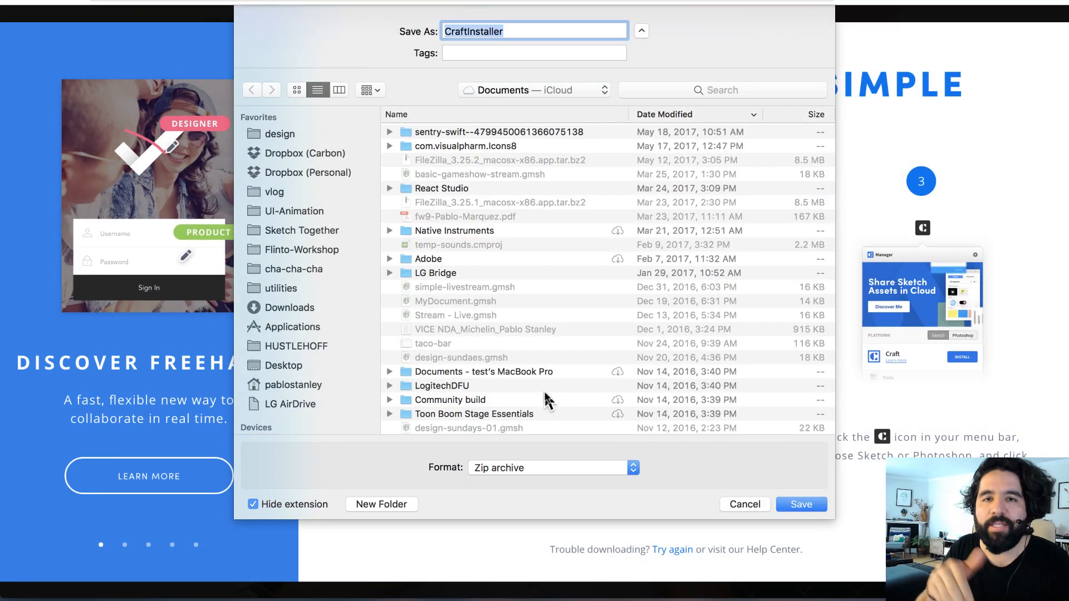
pyautogui.click(745, 504)
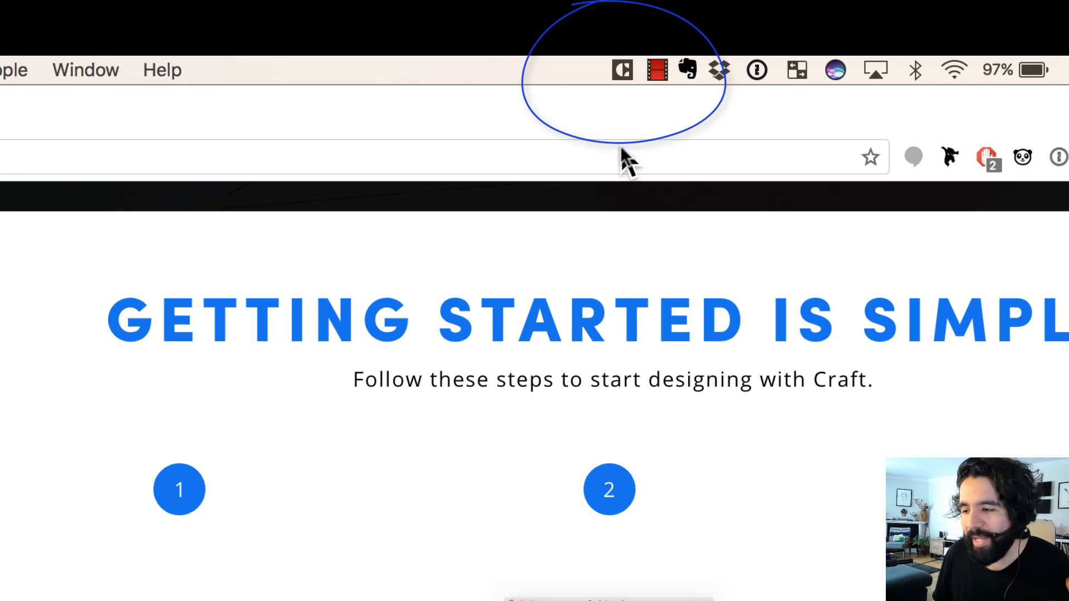
# - Open the Craft Manager and compare the plugins offered for the Sketch and Photoshop platforms
pyautogui.click(624, 69)
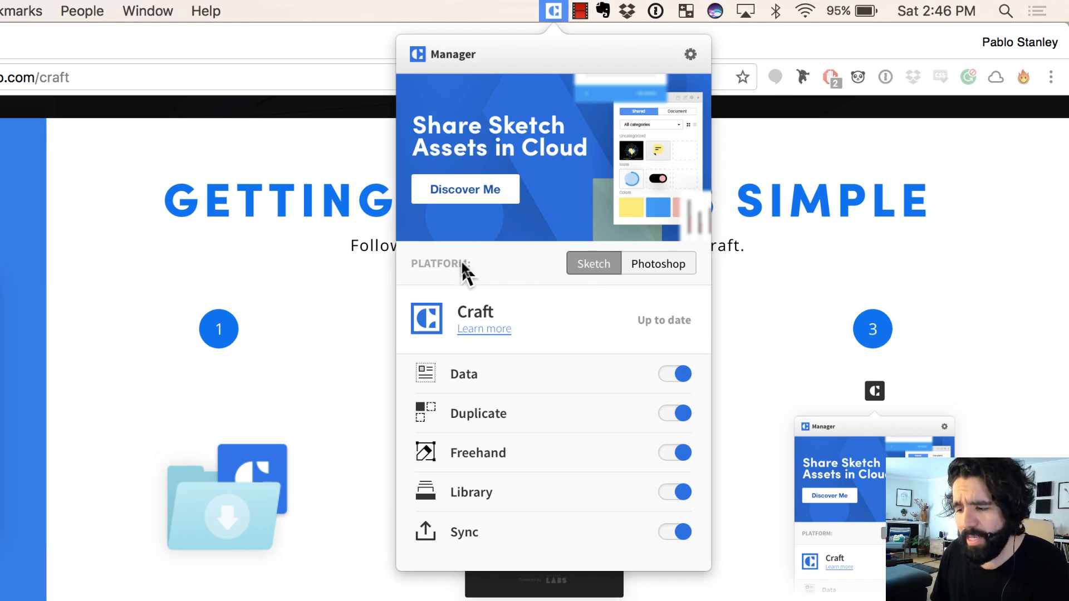
pyautogui.click(657, 265)
pyautogui.click(591, 265)
pyautogui.click(659, 264)
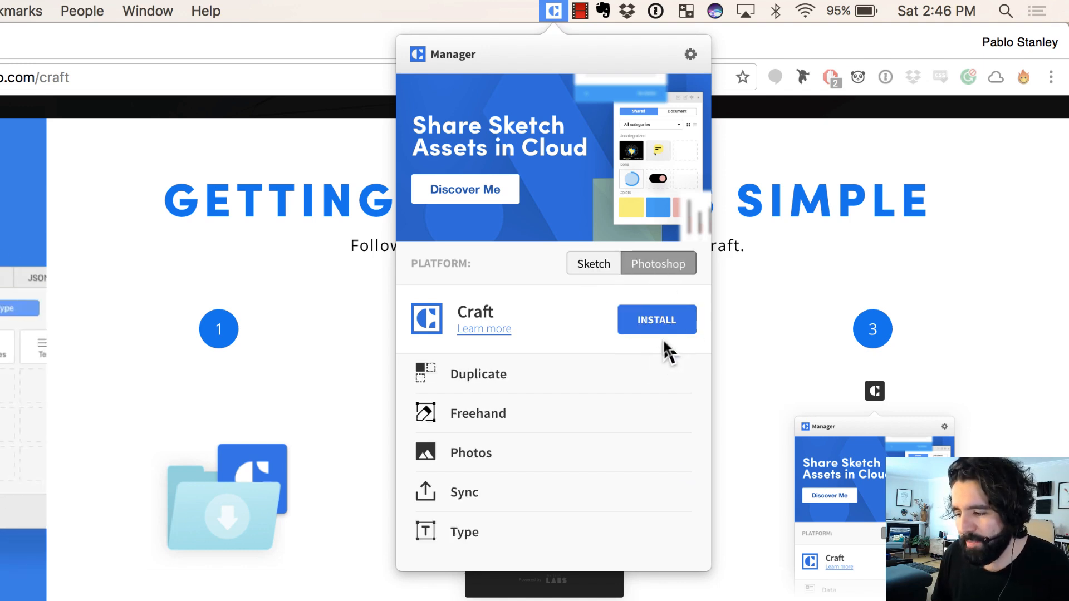
pyautogui.click(587, 265)
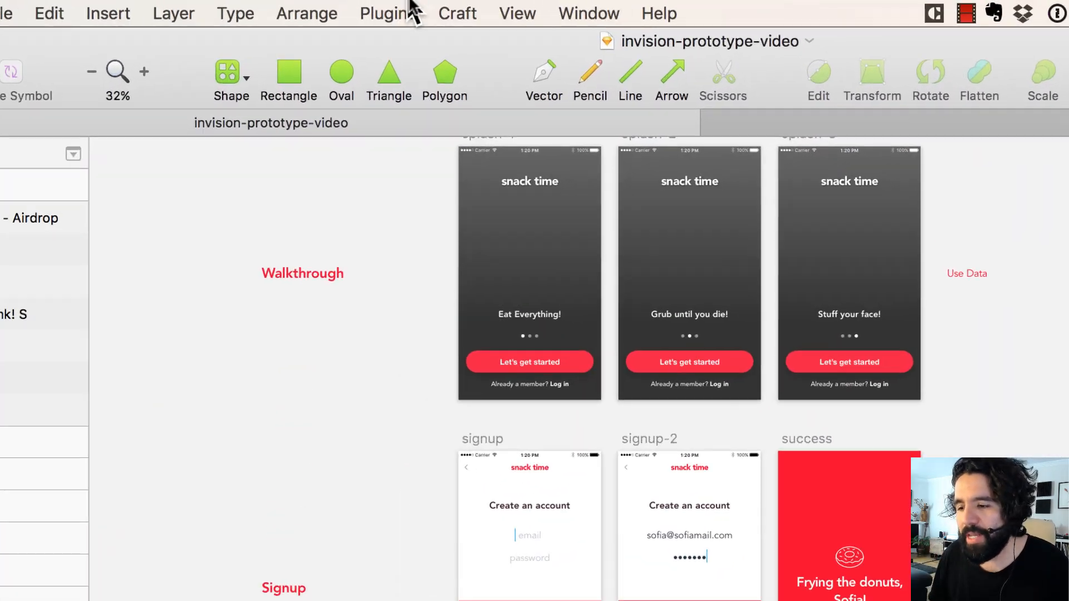
# - Switch to Sketch and examine Craft's Toggle Panel command and its Library, Data, Duplicate, Freehand and Sync tools
pyautogui.click(396, 7)
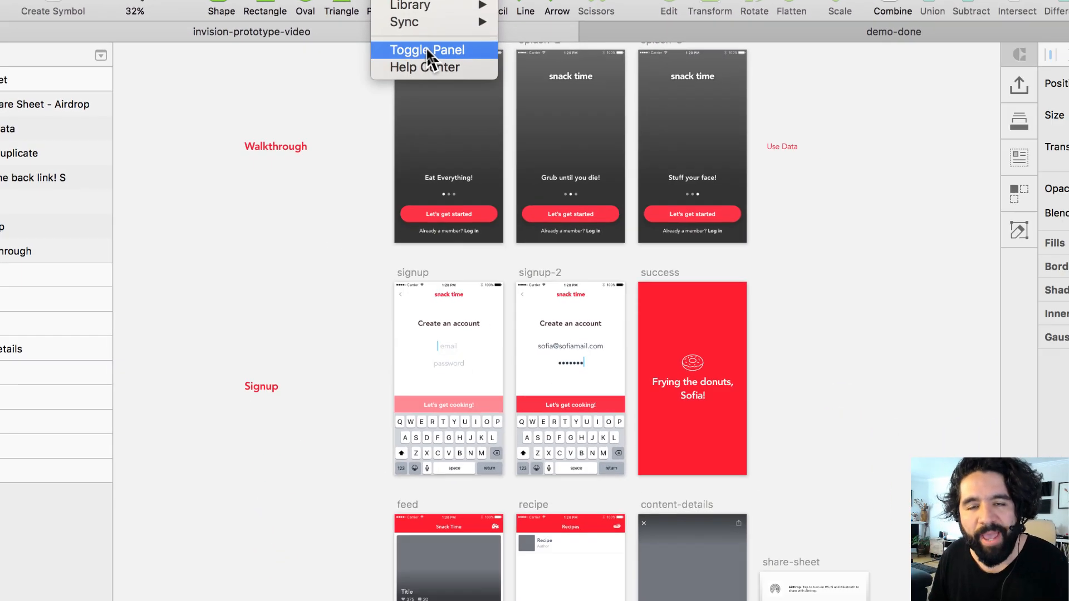
pyautogui.click(522, 164)
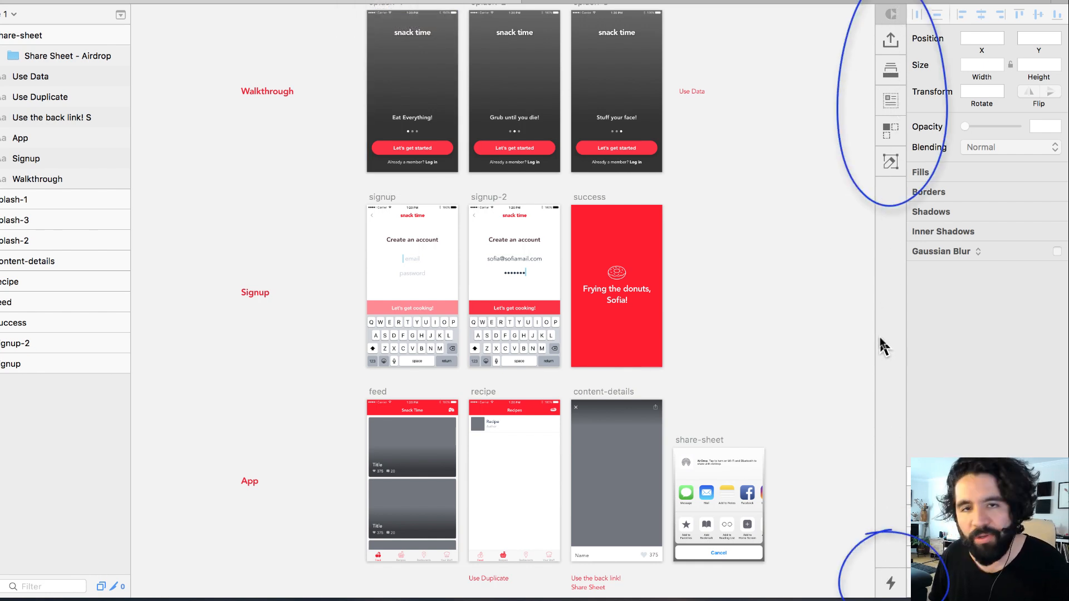
pyautogui.click(891, 70)
pyautogui.click(892, 97)
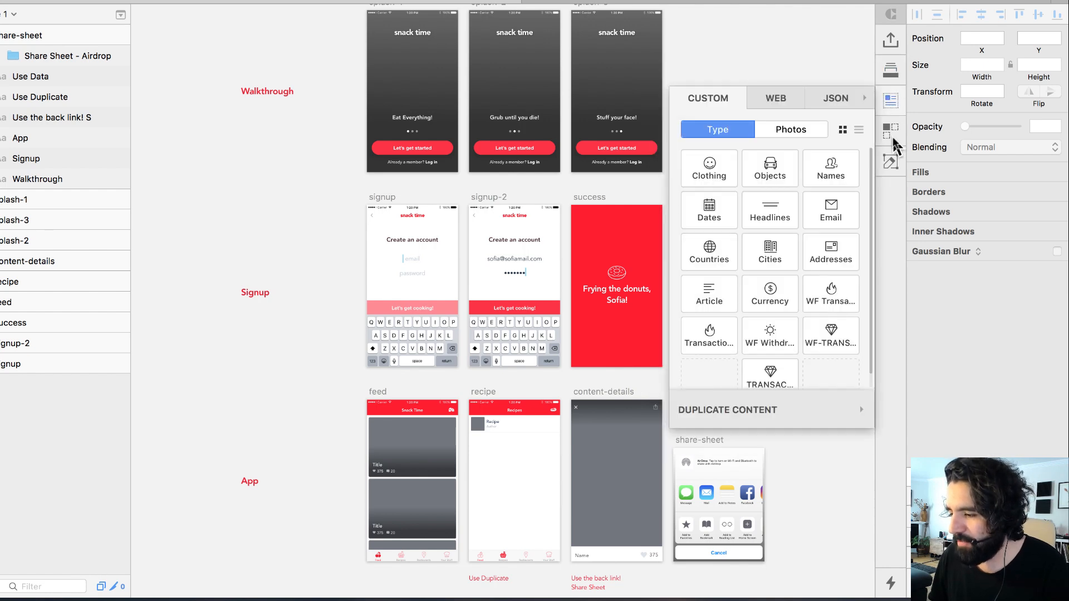
pyautogui.click(893, 135)
pyautogui.click(893, 162)
pyautogui.click(893, 134)
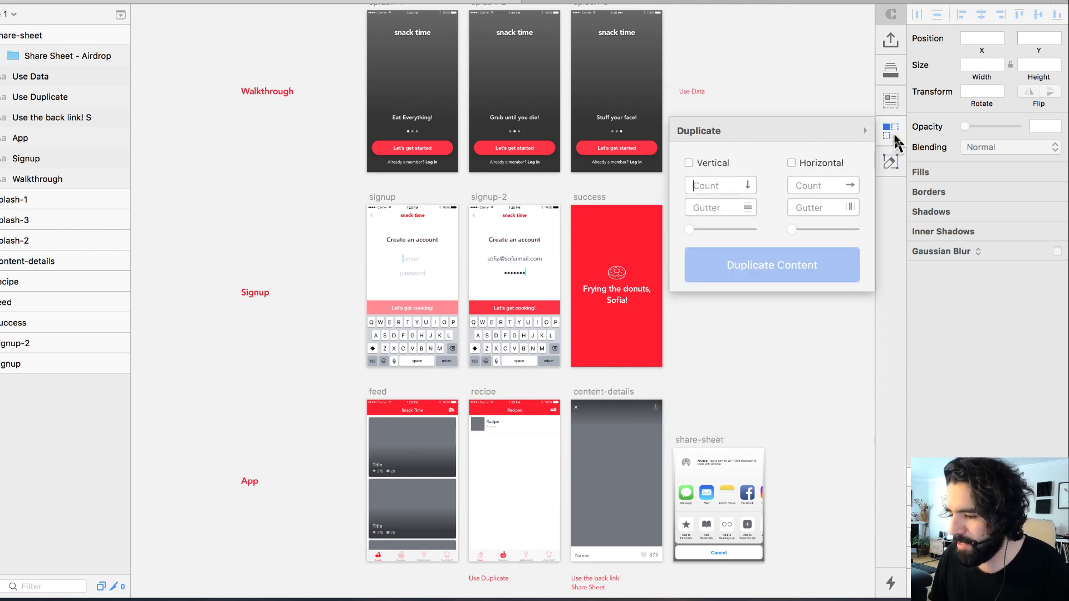
pyautogui.click(892, 102)
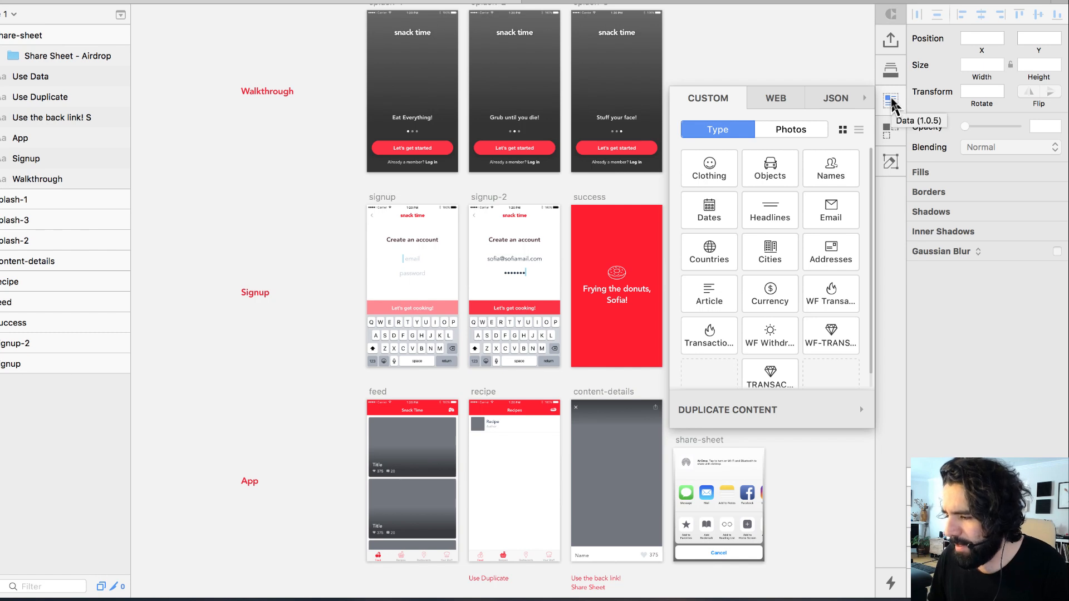
pyautogui.click(891, 70)
pyautogui.click(892, 68)
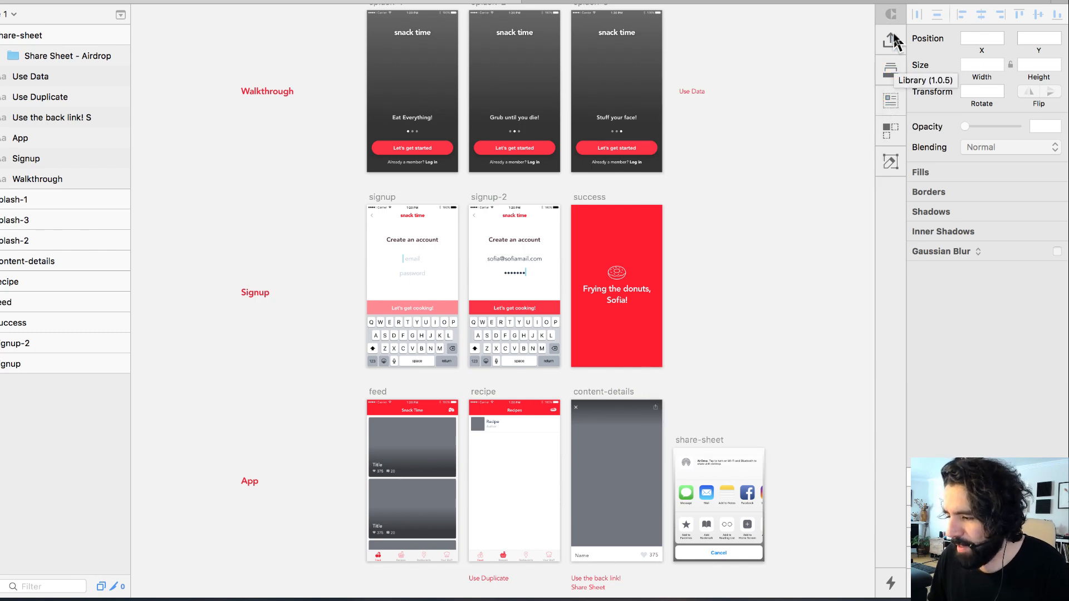
pyautogui.click(892, 40)
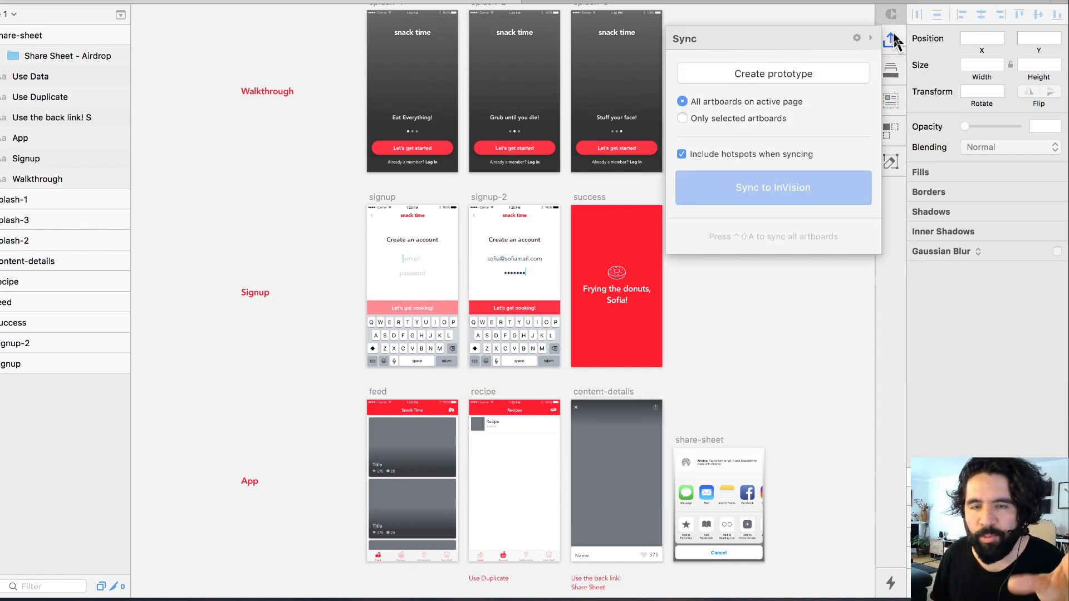
pyautogui.click(891, 39)
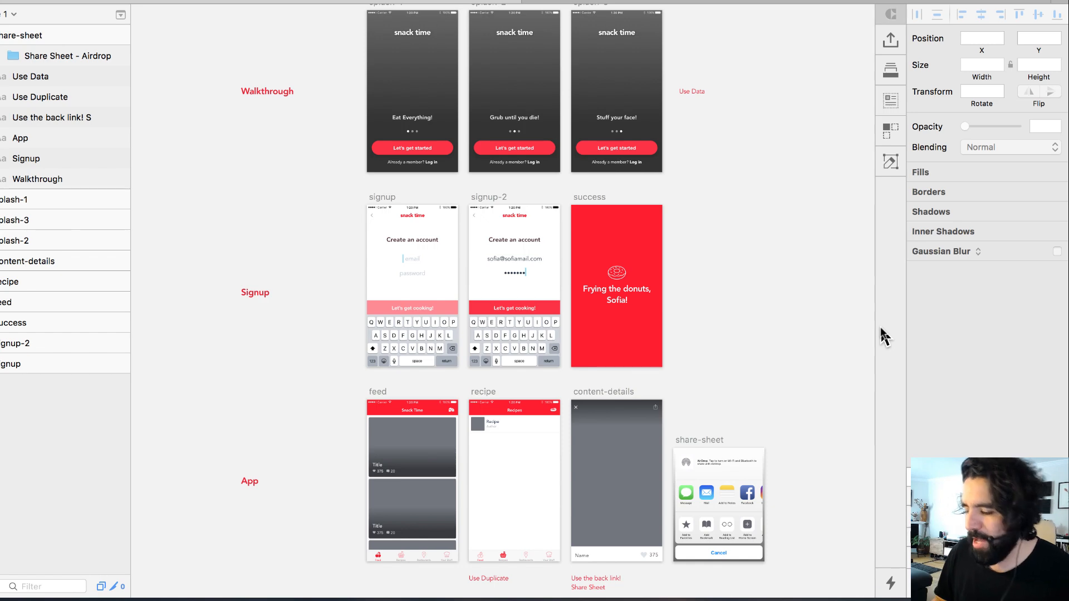
# - Turn on Craft's prototyping mode in invision-prototype-video and in the demo-done document
pyautogui.click(891, 583)
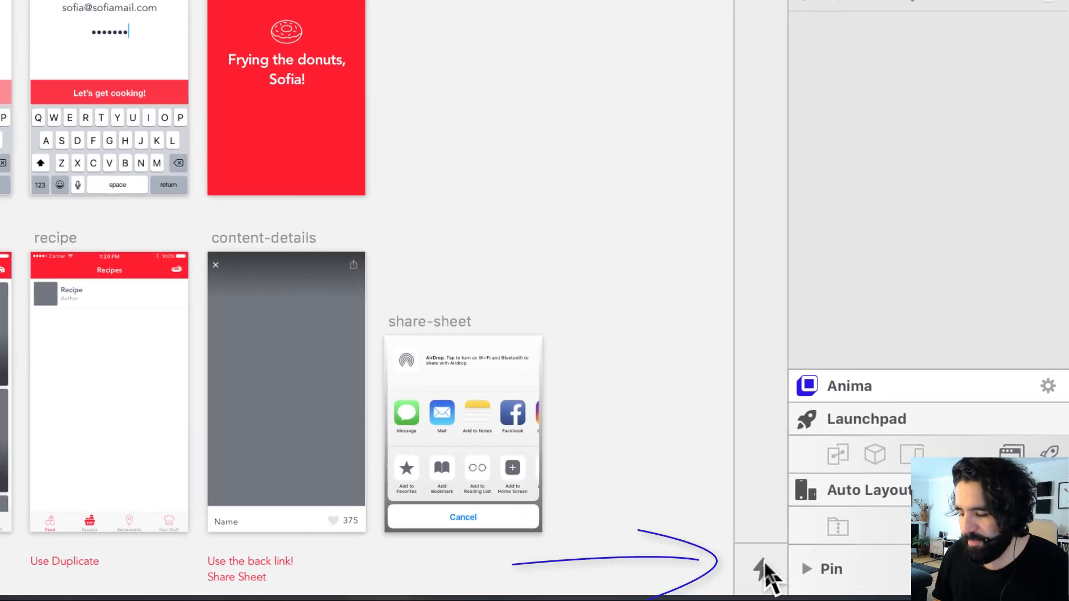
pyautogui.click(765, 565)
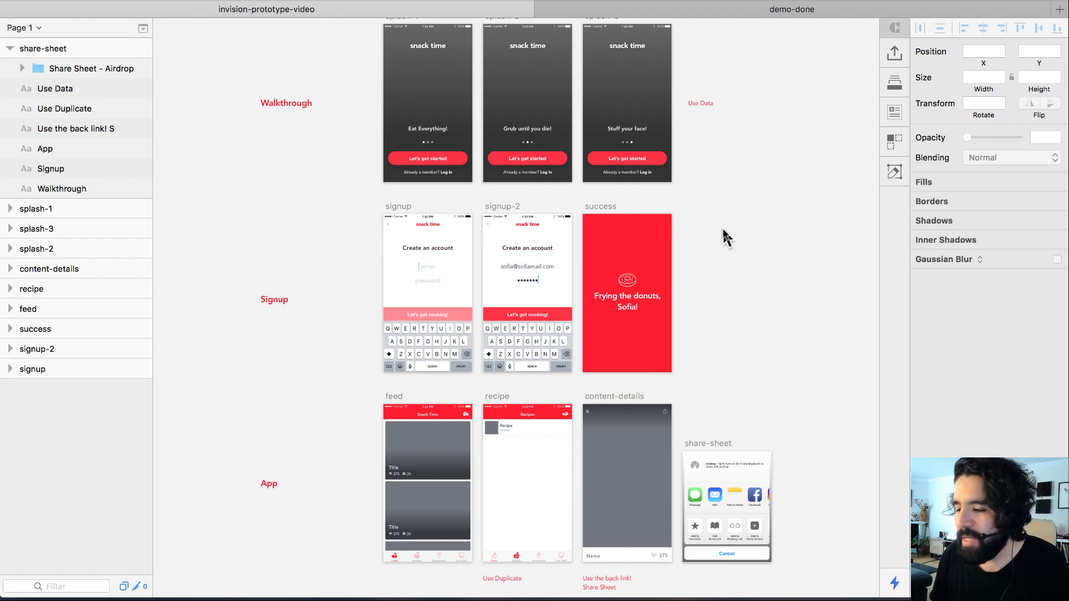
pyautogui.click(604, 15)
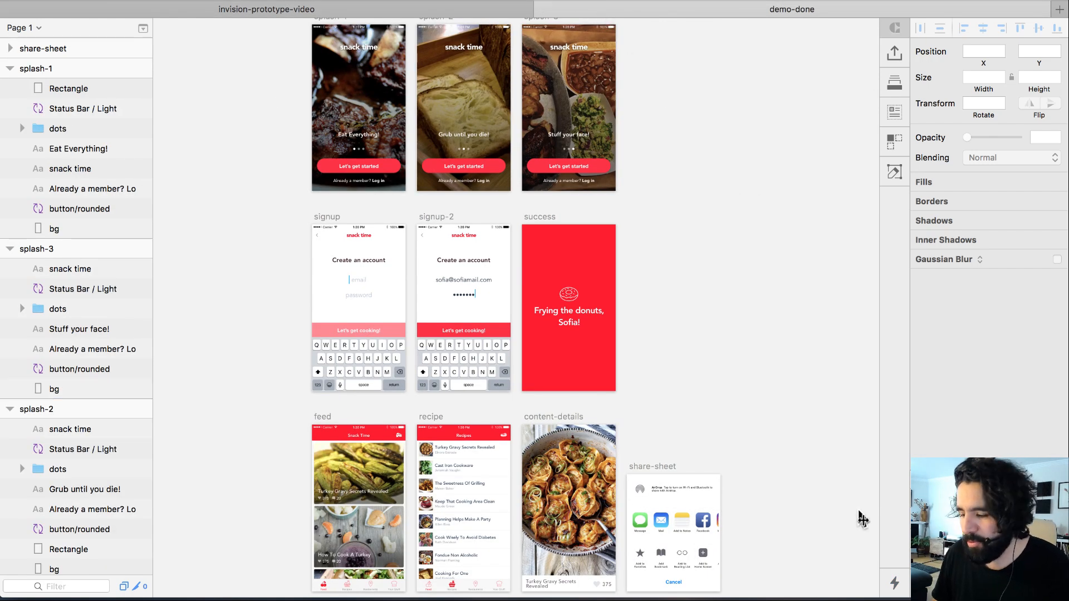
pyautogui.click(895, 583)
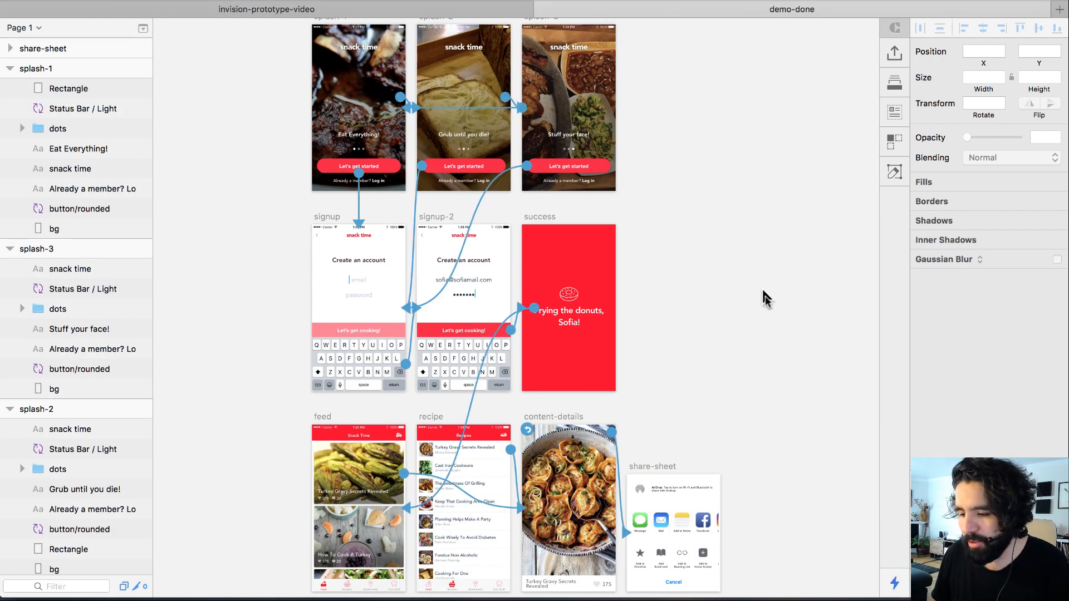
# - Examine the settings and link type options of the link from splash-2 to splash-3, and close them without changes
pyautogui.click(505, 104)
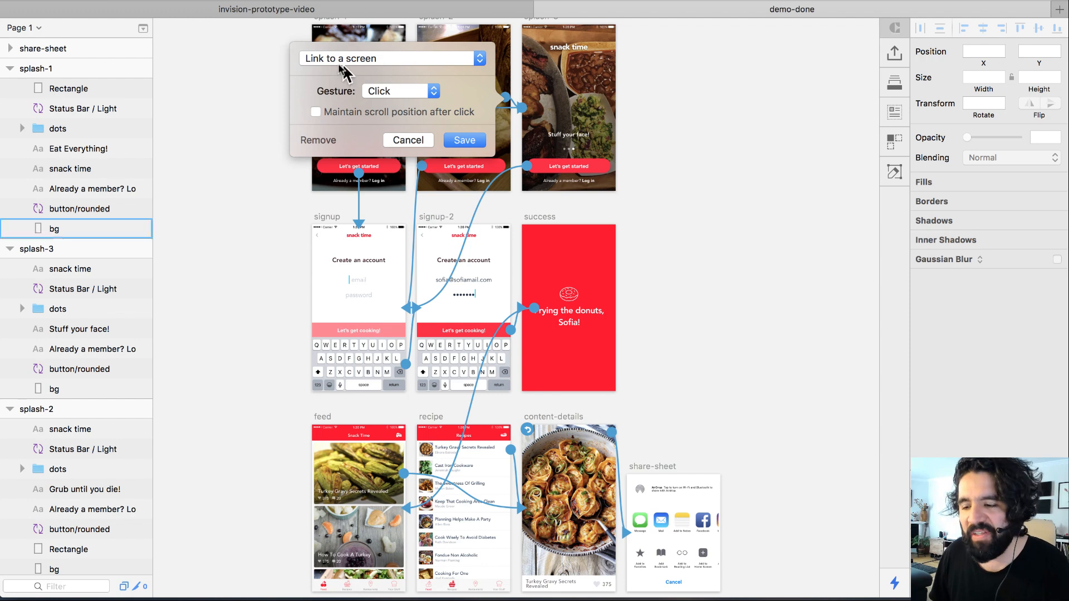
pyautogui.click(399, 58)
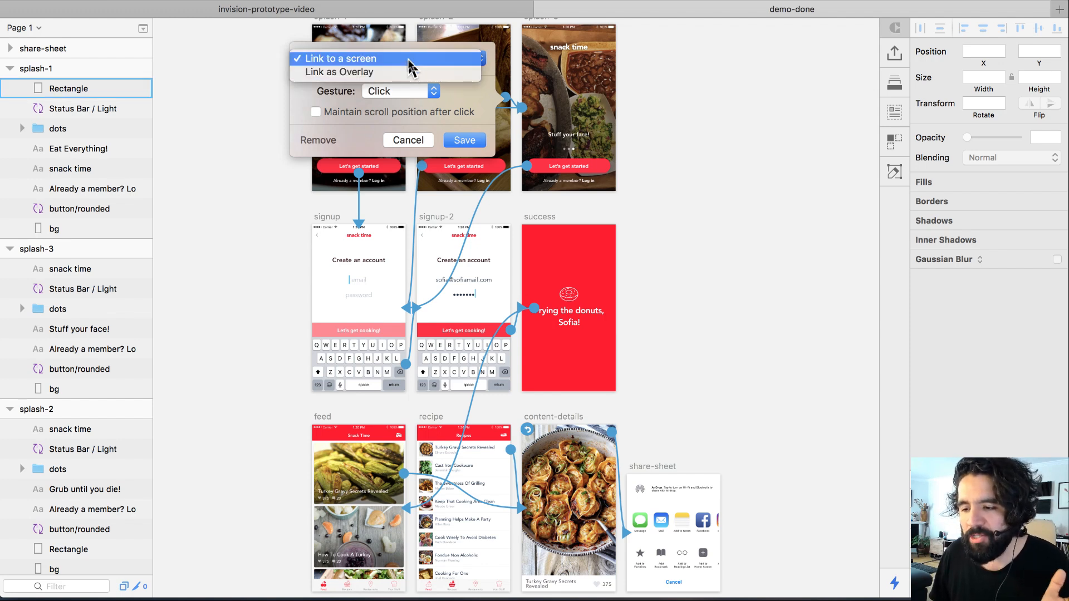
pyautogui.click(408, 60)
pyautogui.click(712, 131)
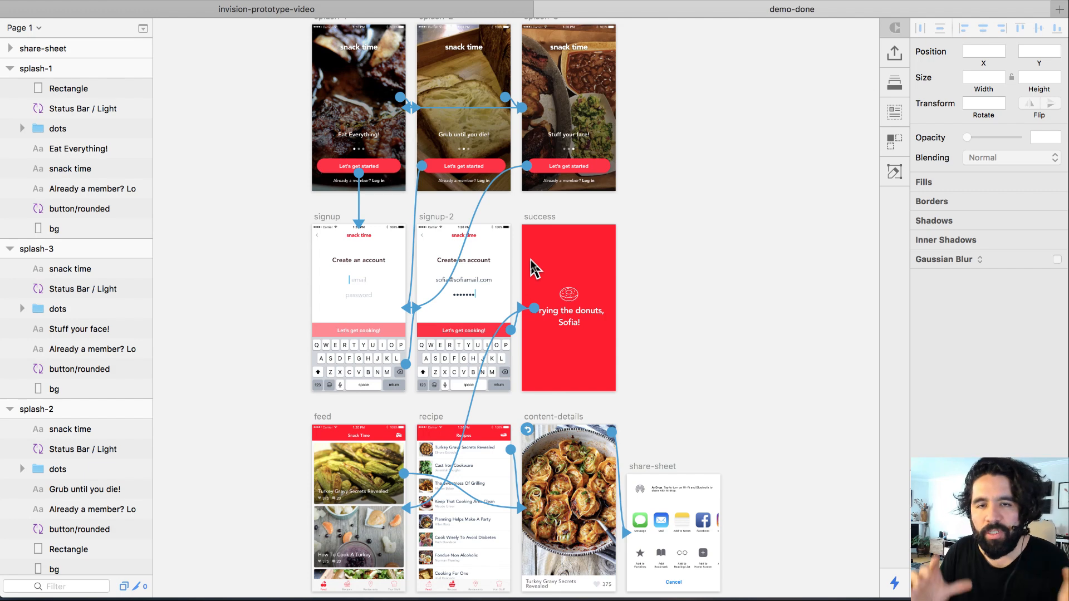
# - Close the demo-done document and return to invision-prototype-video
pyautogui.click(418, 11)
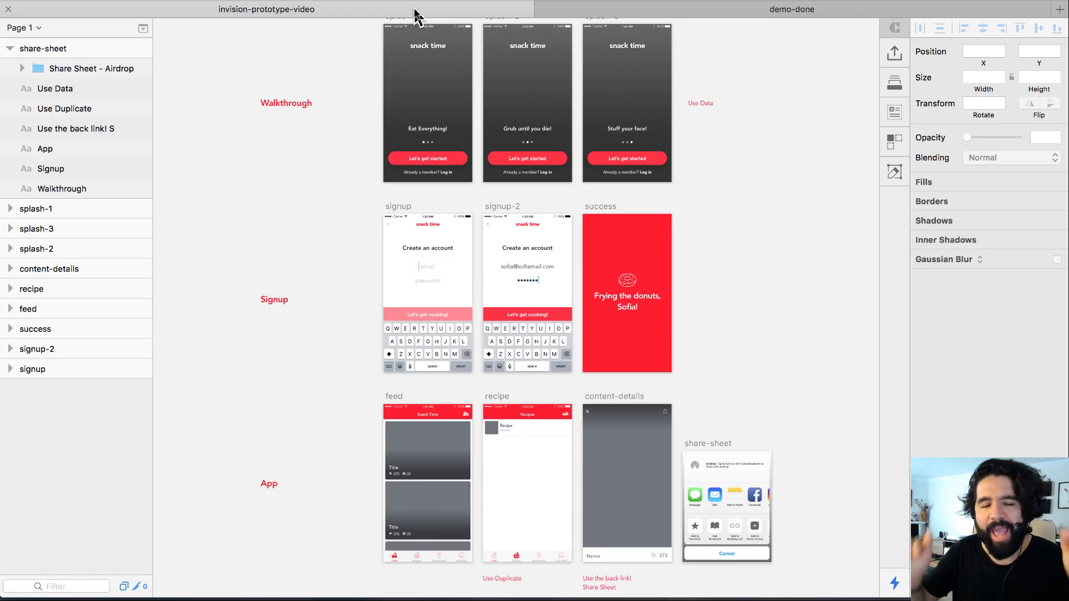
pyautogui.click(578, 14)
pyautogui.press('super+w')
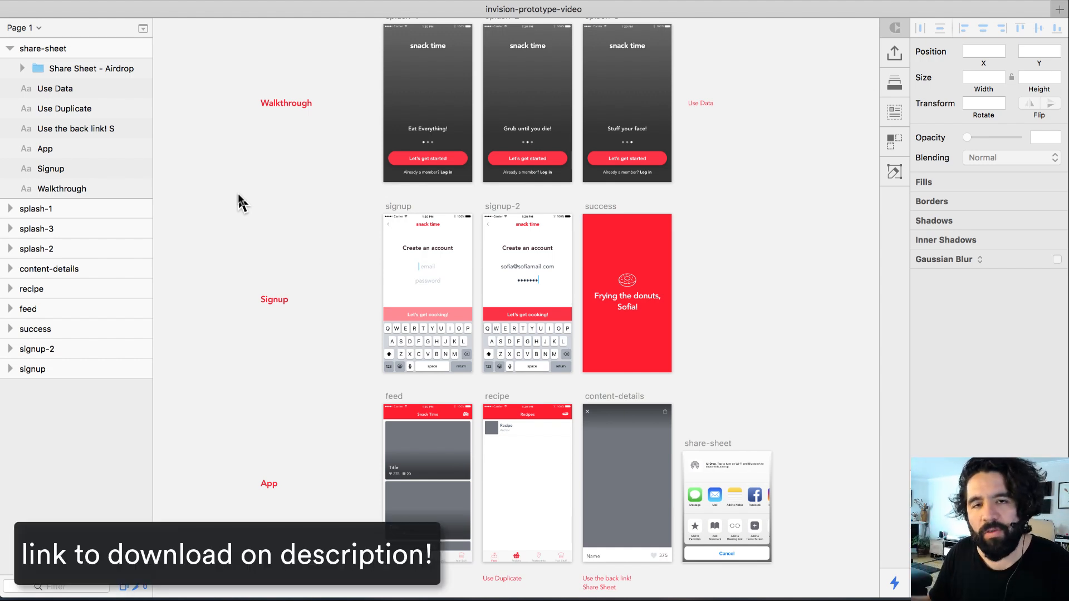
# - Examine the Walkthrough, Signup and App artboards, including the recipe tab bar, content-details and share-sheet
pyautogui.scroll(2, 331, 115)
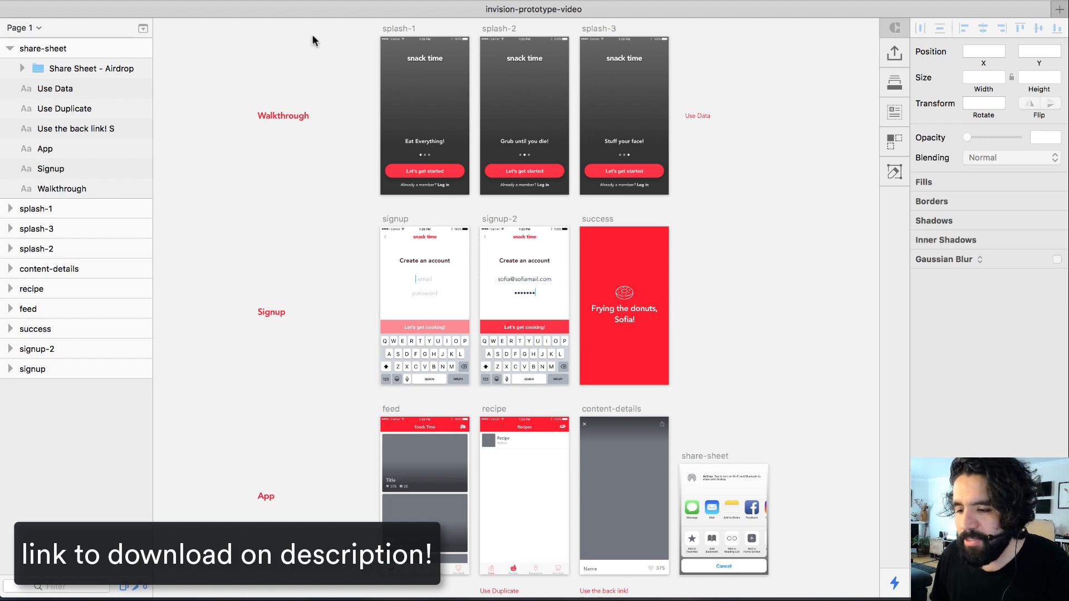
pyautogui.moveTo(727, 222); pyautogui.dragTo(777, 273)
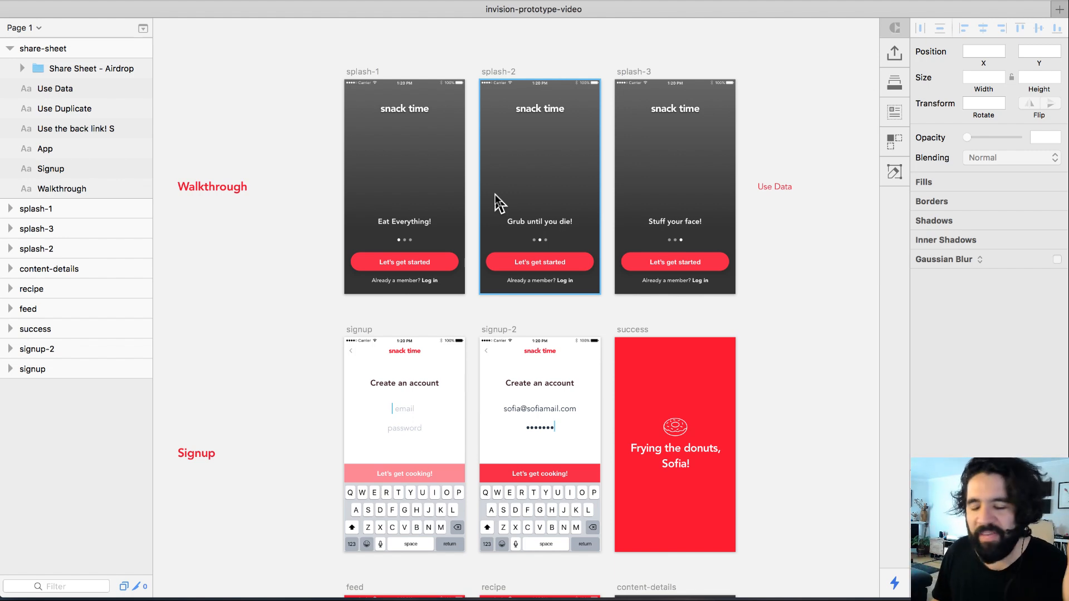
pyautogui.scroll(-5, 497, 202)
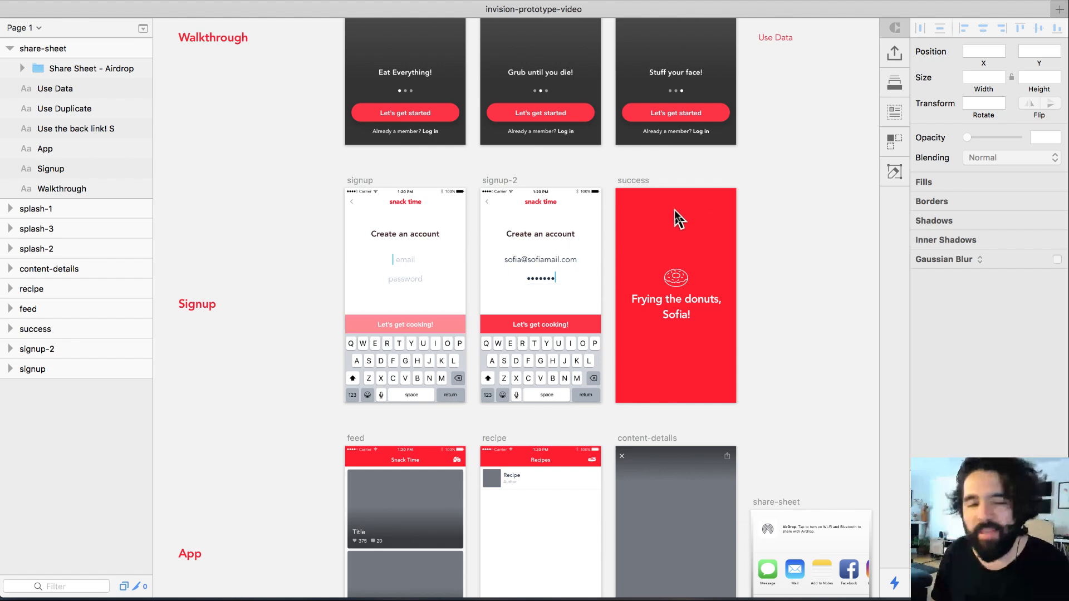
pyautogui.scroll(-7, 674, 210)
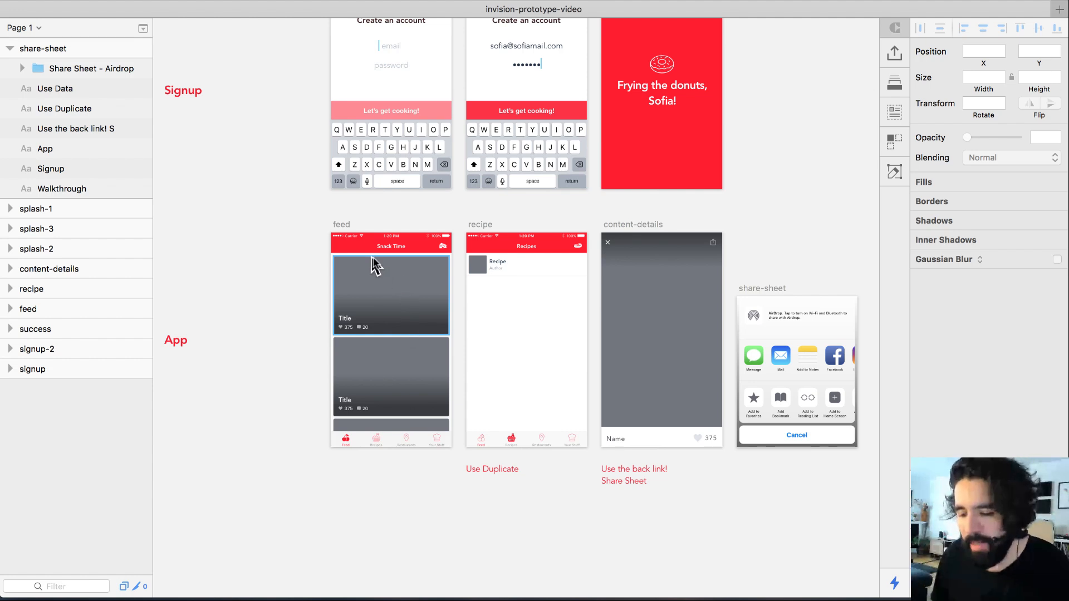
pyautogui.moveTo(312, 218); pyautogui.dragTo(768, 475)
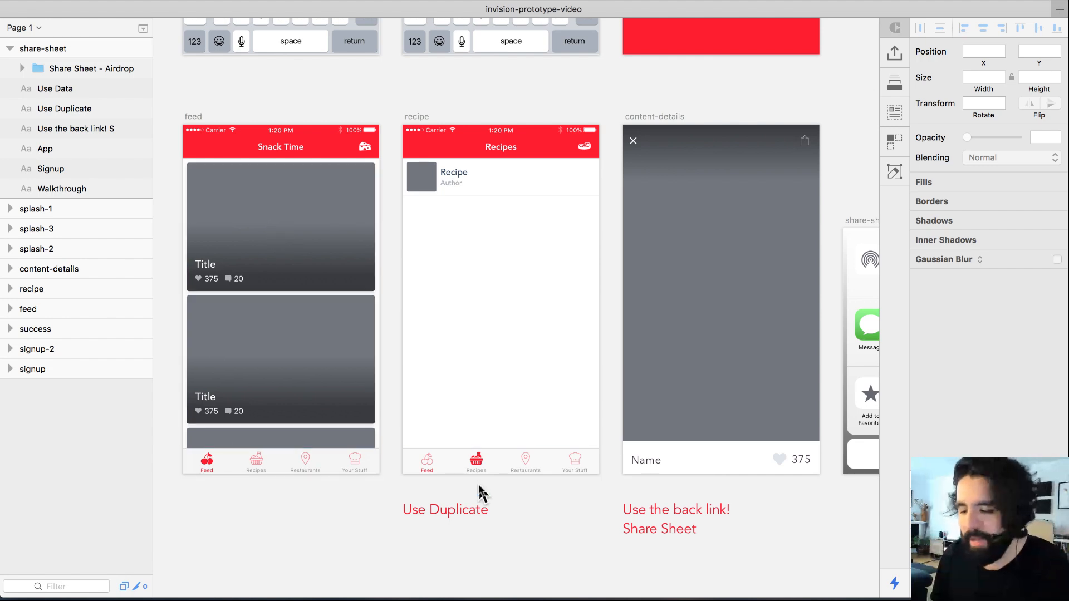
pyautogui.click(476, 465)
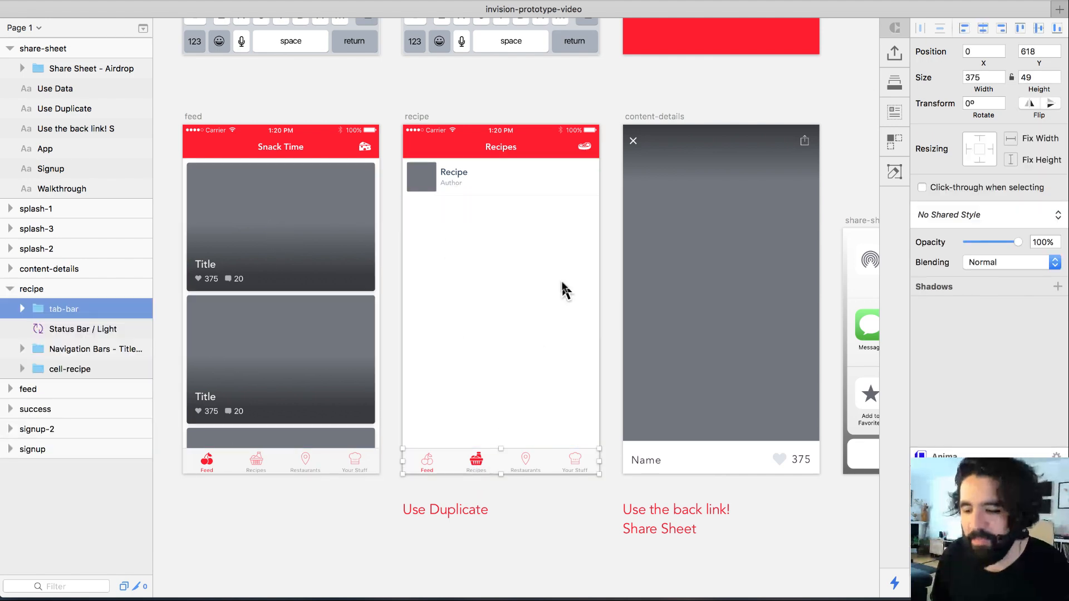
pyautogui.hscroll(5, 561, 267)
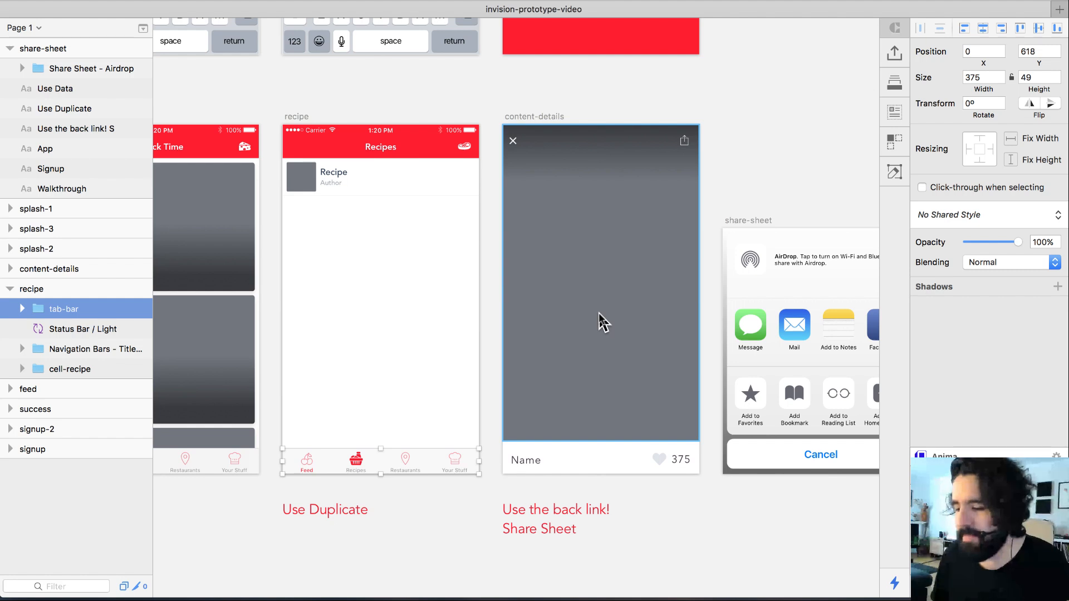
pyautogui.hscroll(6, 604, 317)
pyautogui.click(588, 221)
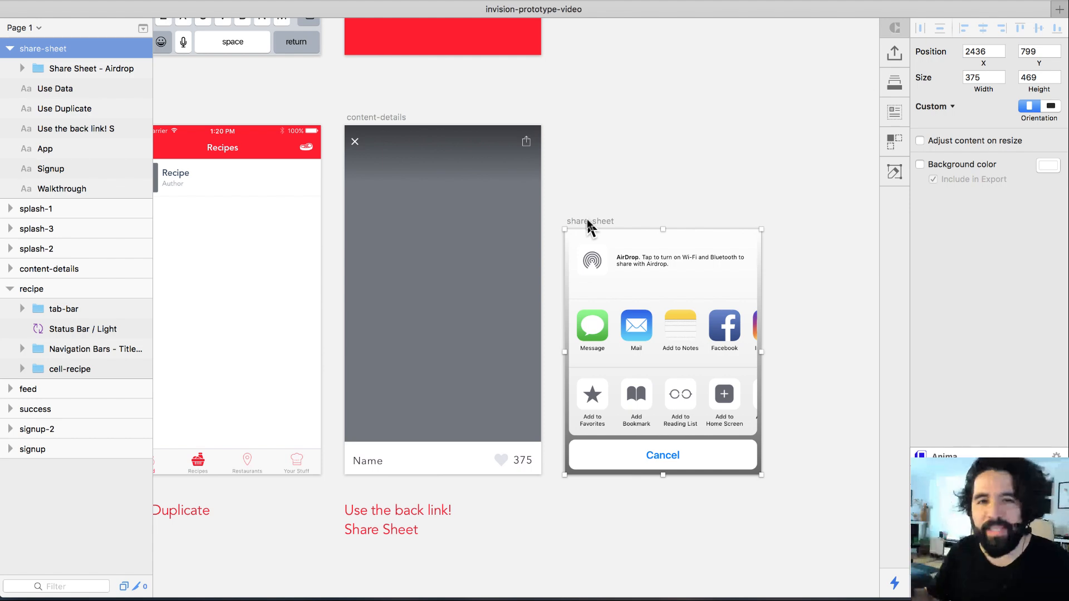
pyautogui.press('super+1')
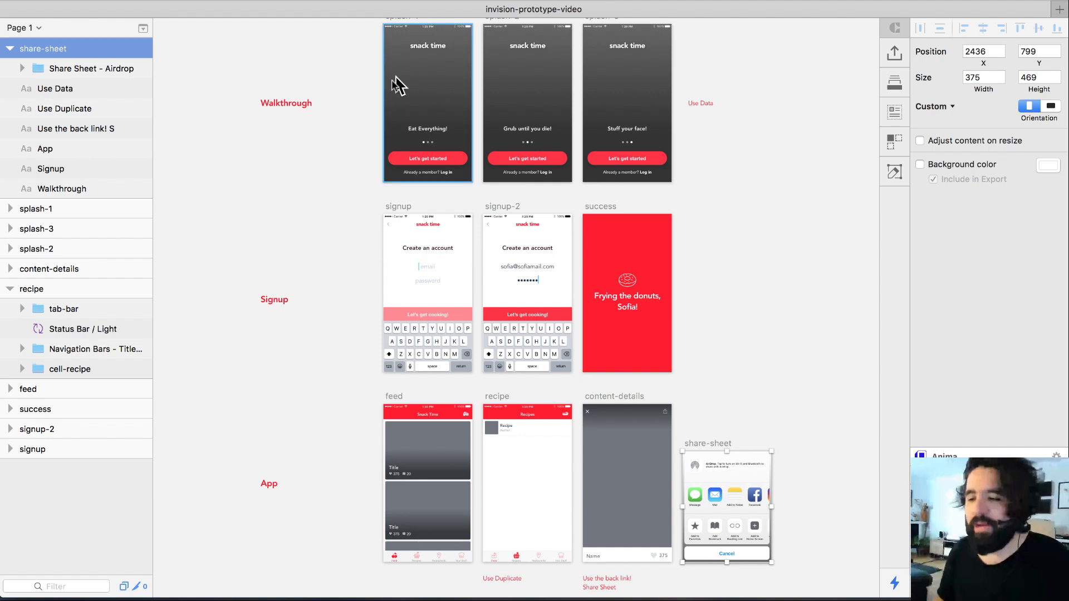
# - Select the bg layers of splash-1, splash-2 and splash-3 and show the custom photo sources in Craft's Data tool
pyautogui.click(409, 83)
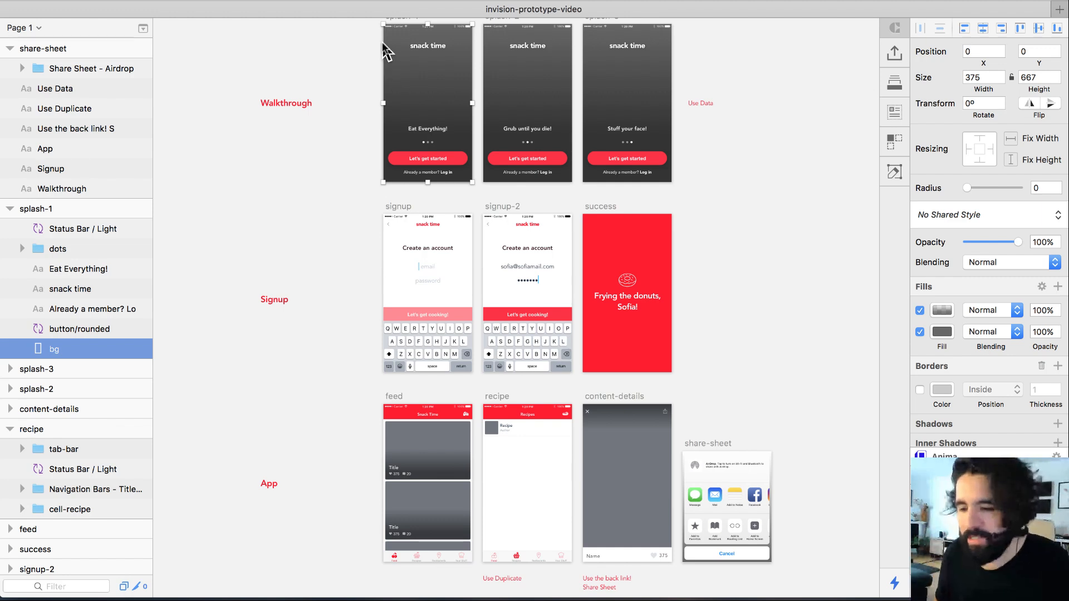
pyautogui.scroll(2, 356, 100)
pyautogui.press('z')
pyautogui.moveTo(372, 28); pyautogui.dragTo(699, 245)
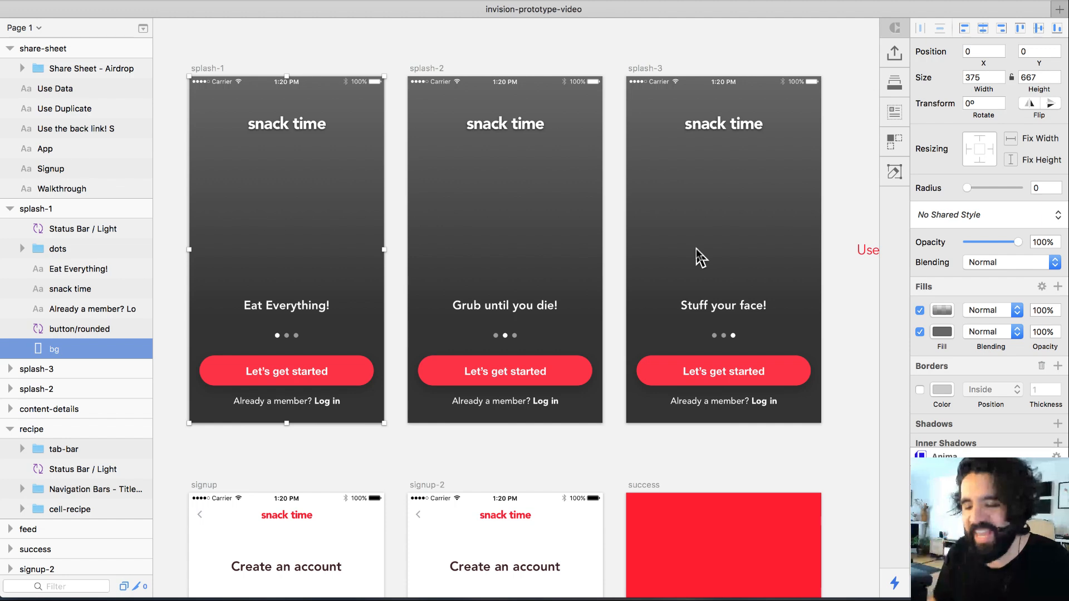
pyautogui.click(312, 34)
pyautogui.click(321, 231)
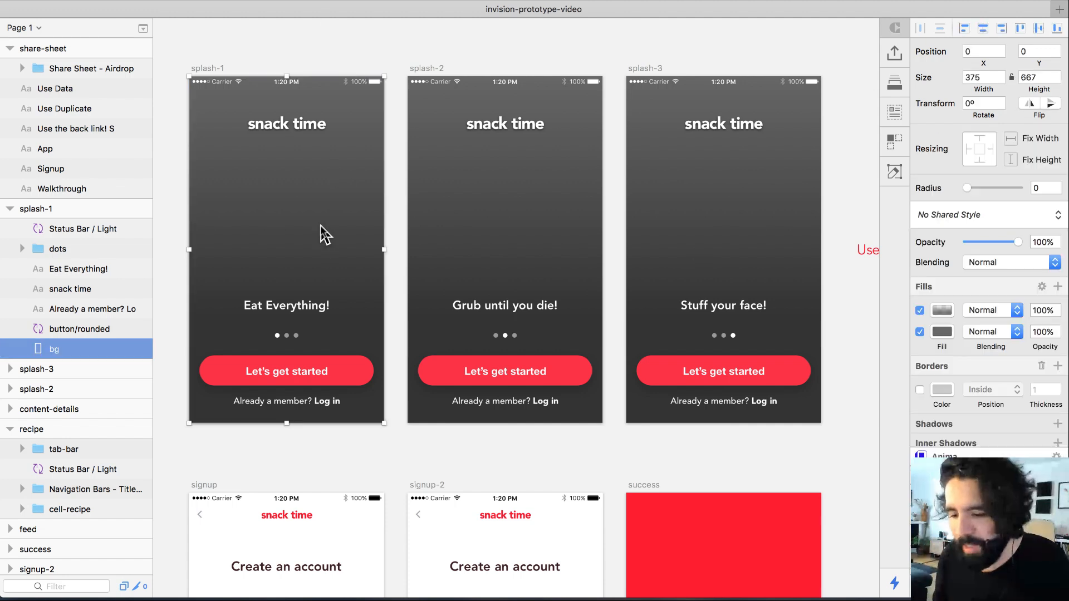
pyautogui.keyDown('shift'); pyautogui.click(560, 248); pyautogui.keyUp('shift')
pyautogui.keyDown('shift'); pyautogui.click(719, 235); pyautogui.keyUp('shift')
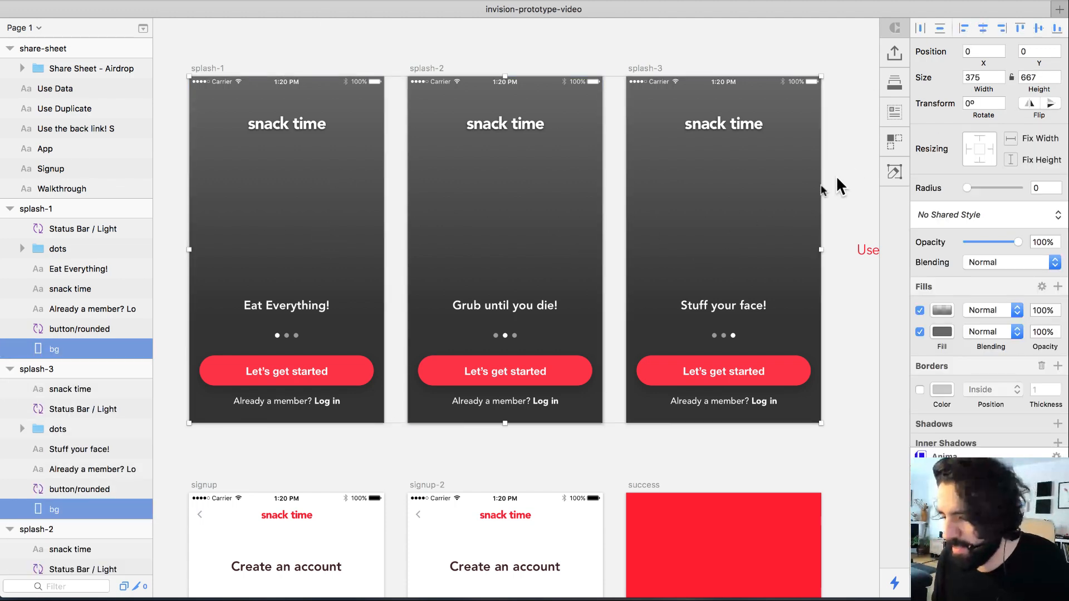
pyautogui.click(895, 83)
pyautogui.click(895, 112)
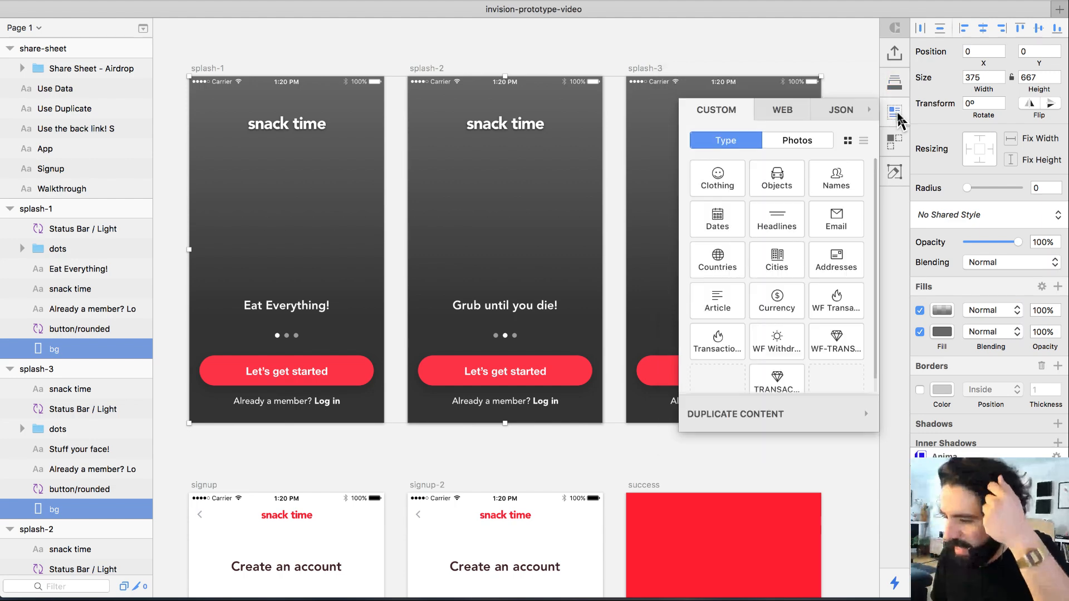
pyautogui.click(797, 140)
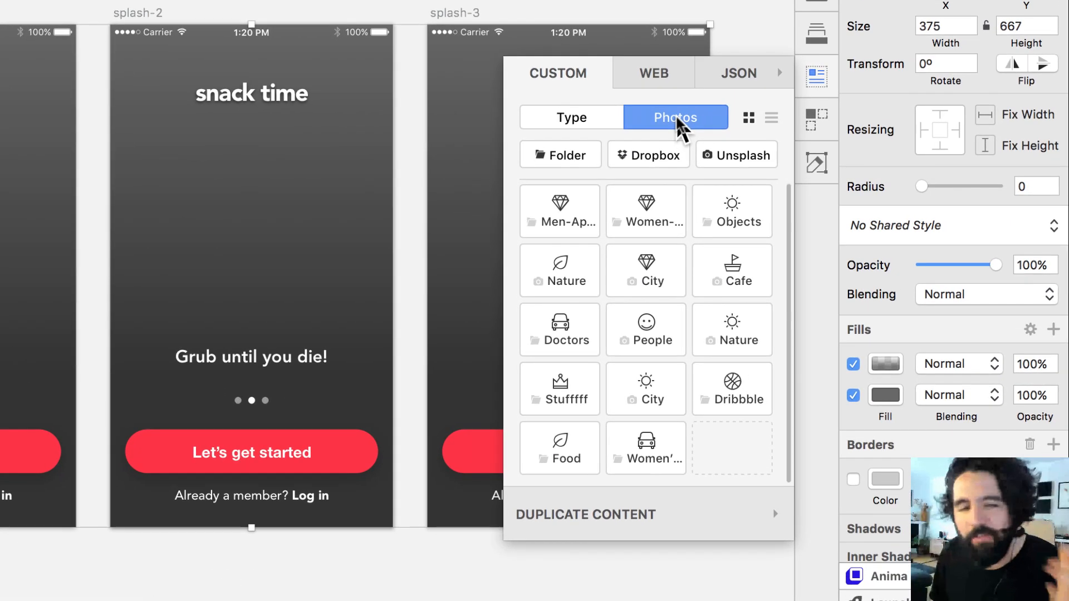
# - Create a new custom photo action named Food with Local folder as its source
pyautogui.click(741, 446)
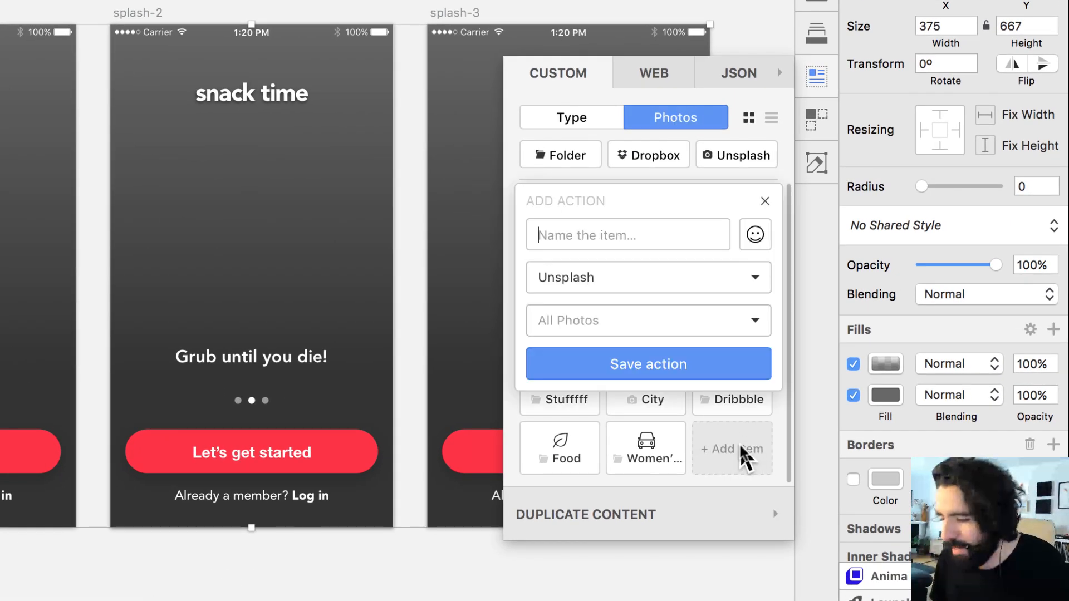
pyautogui.write('Food')
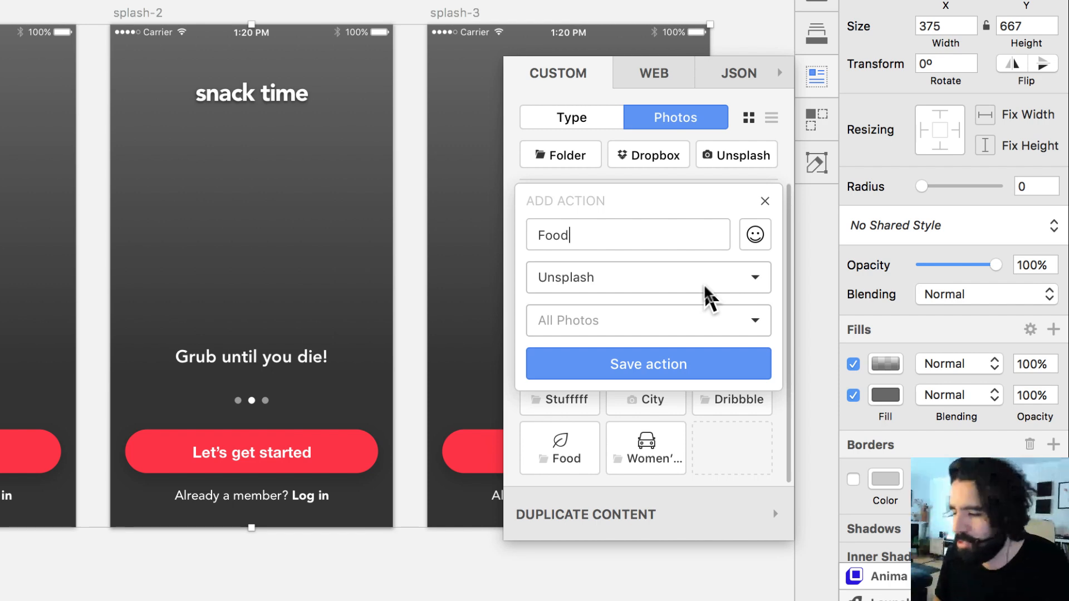
pyautogui.click(656, 287)
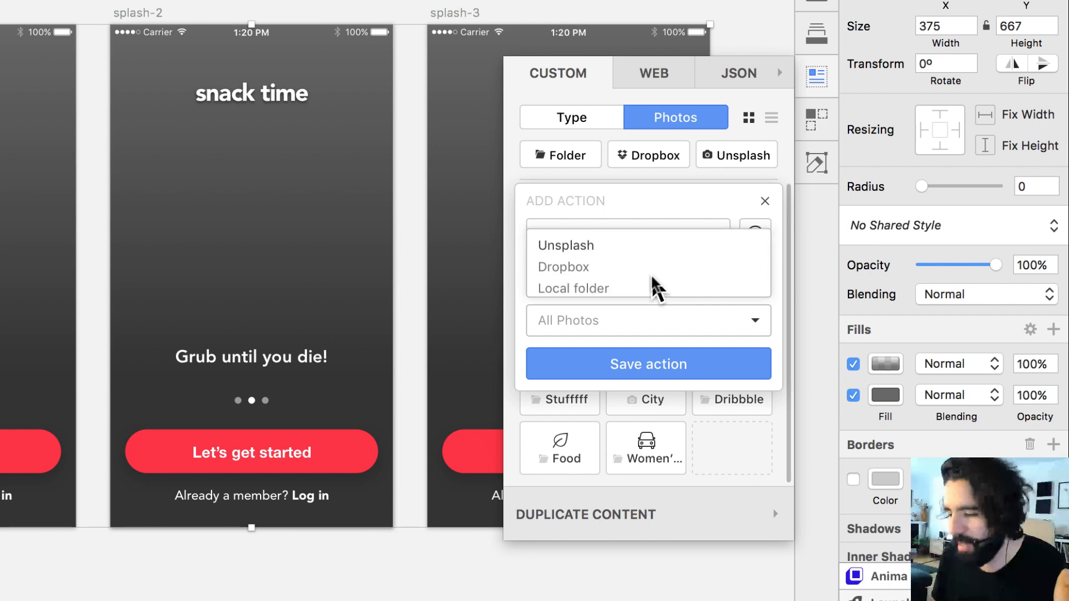
pyautogui.click(613, 287)
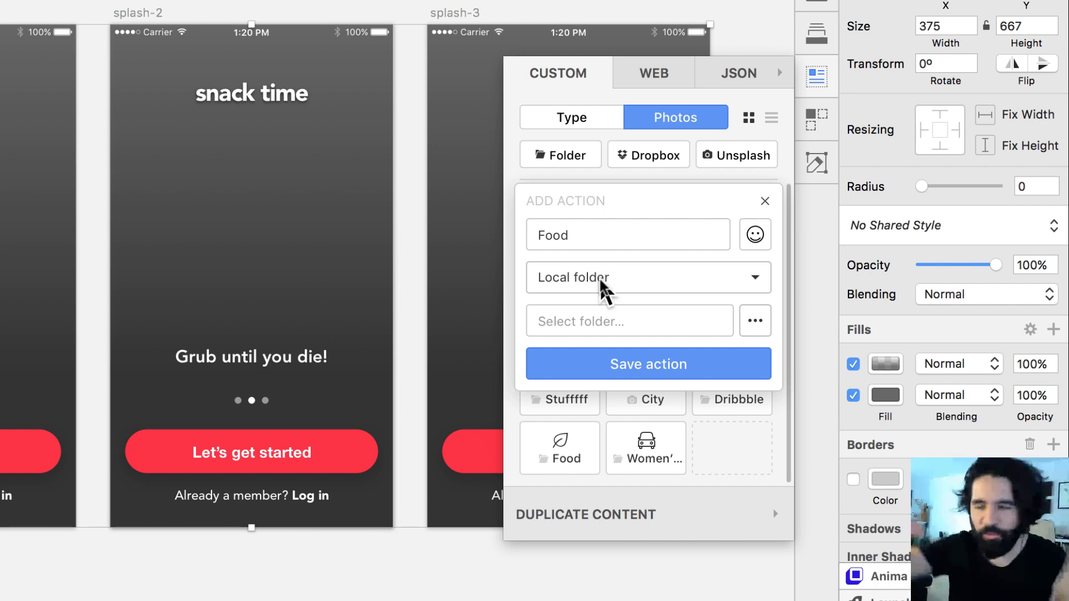
# - Choose the food folder inside image-assets for the new photo action and save the action
pyautogui.click(756, 323)
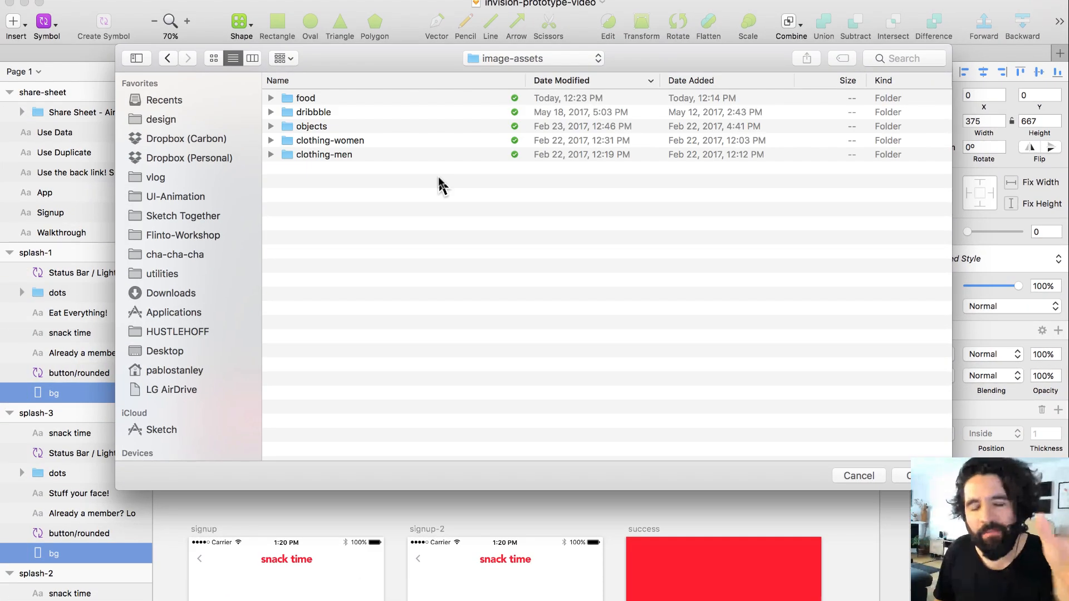
pyautogui.doubleClick(312, 100)
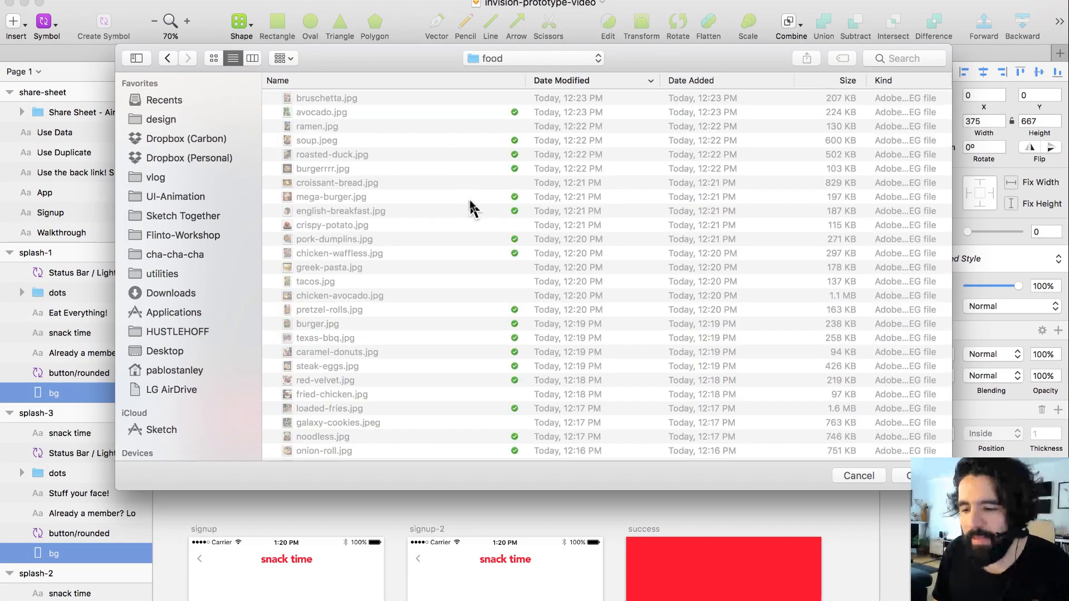
pyautogui.scroll(-1, 437, 173)
pyautogui.scroll(3, 436, 173)
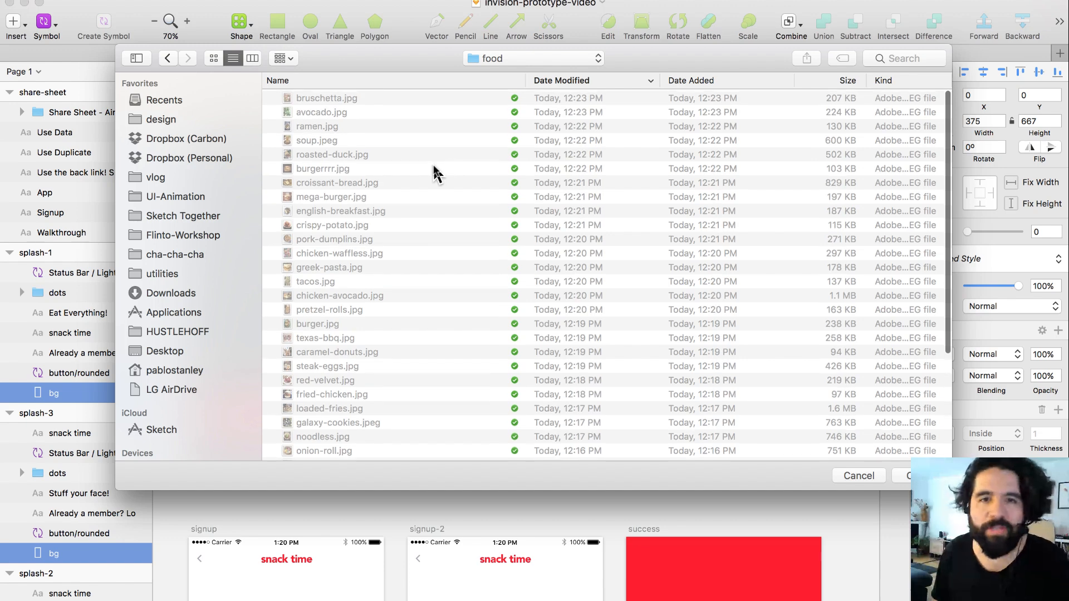
pyautogui.click(919, 477)
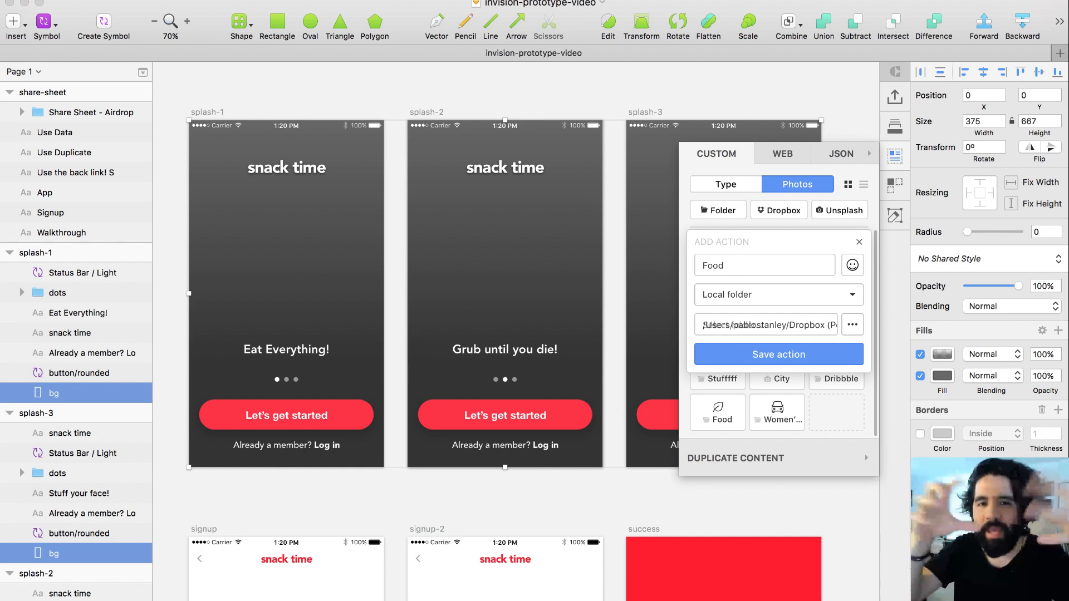
pyautogui.click(799, 354)
# - Fill the bg layers of splash-1, splash-2 and splash-3 with photos from the newly added Food action
pyautogui.scroll(-3, 511, 303)
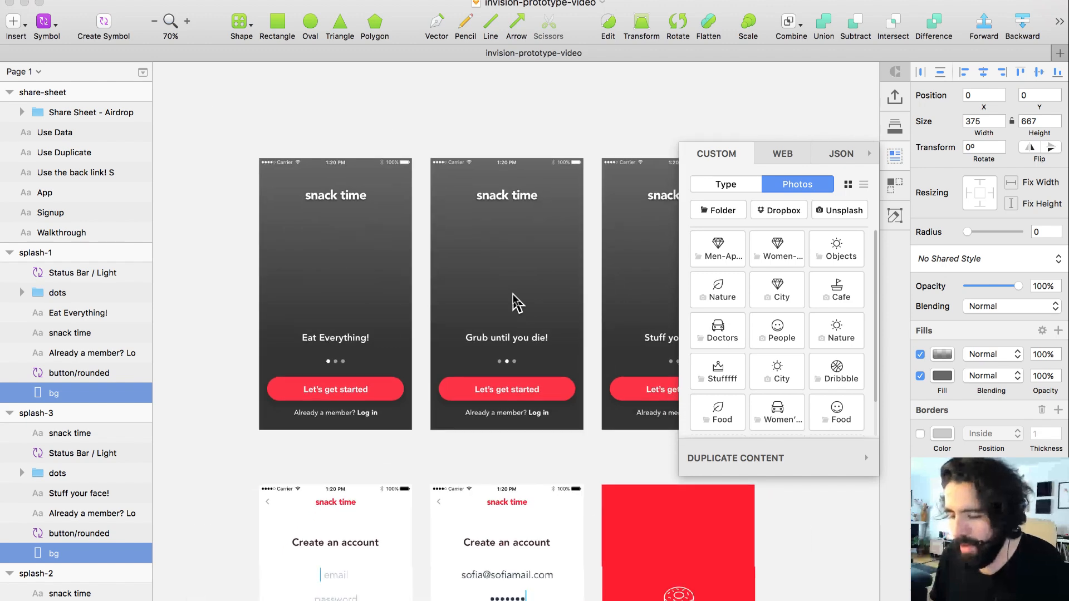
pyautogui.hscroll(3, 331, 118)
pyautogui.click(323, 114)
pyautogui.click(279, 232)
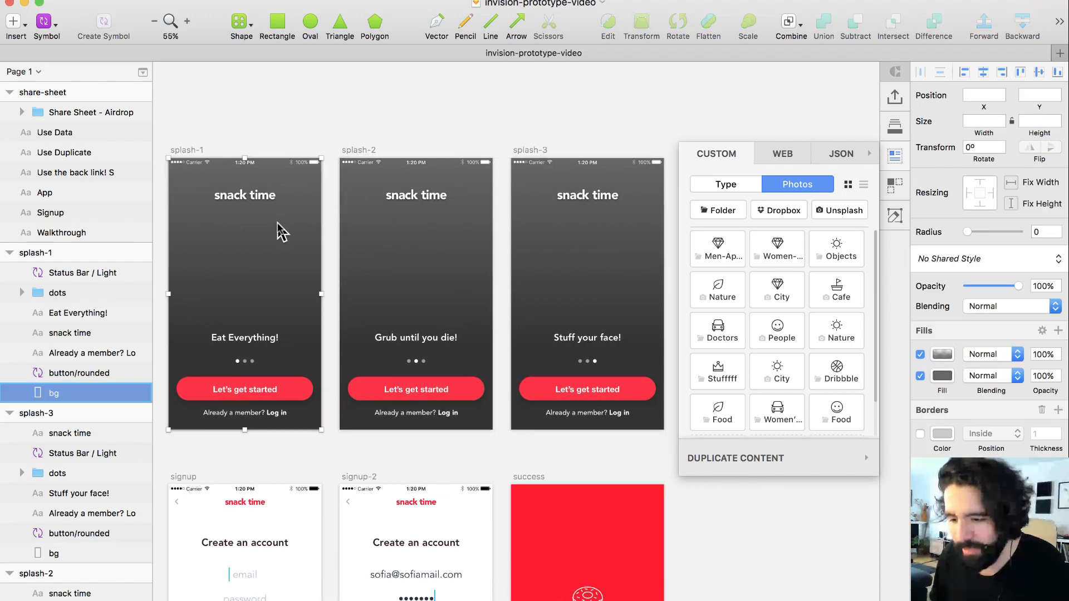
pyautogui.keyDown('shift'); pyautogui.click(406, 268); pyautogui.keyUp('shift')
pyautogui.keyDown('shift'); pyautogui.click(552, 276); pyautogui.keyUp('shift')
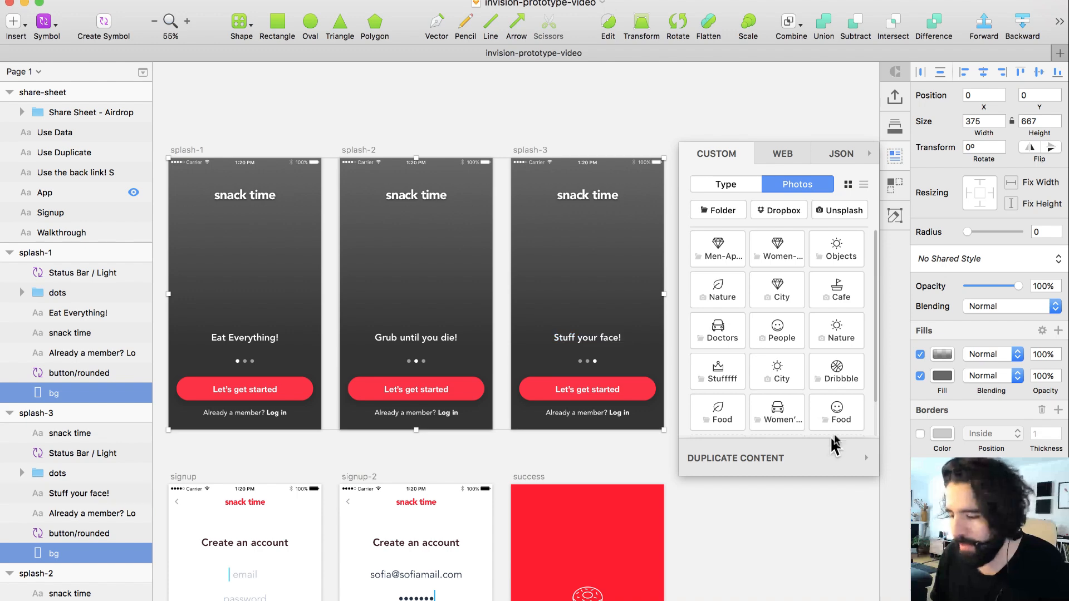
pyautogui.scroll(-2, 837, 412)
pyautogui.click(837, 383)
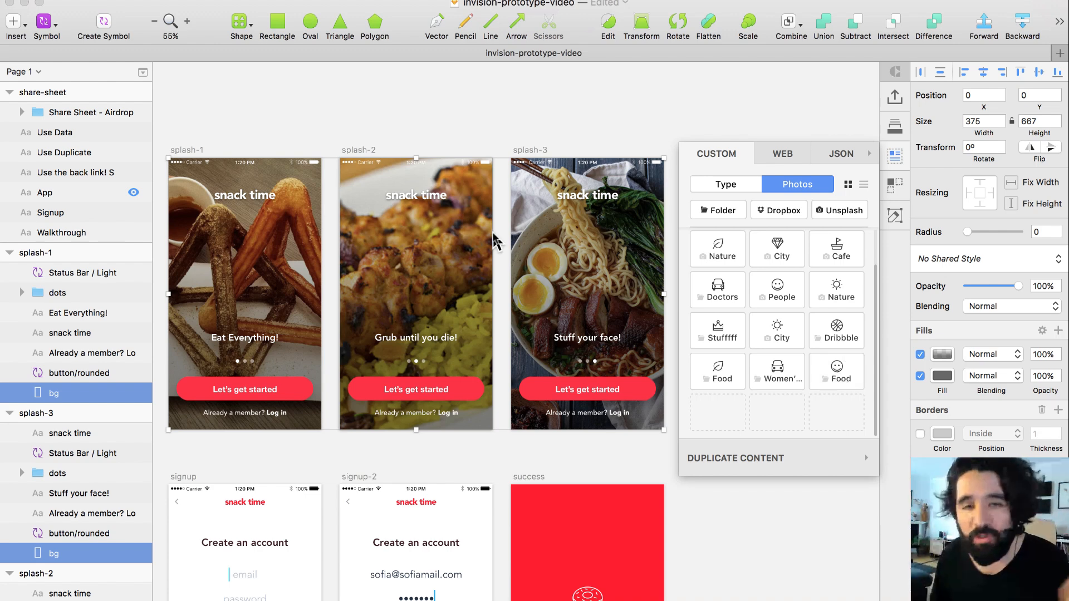
# - Fill the pic layers of the three cards on the feed artboard with photos from the new Food action
pyautogui.scroll(-5, 493, 233)
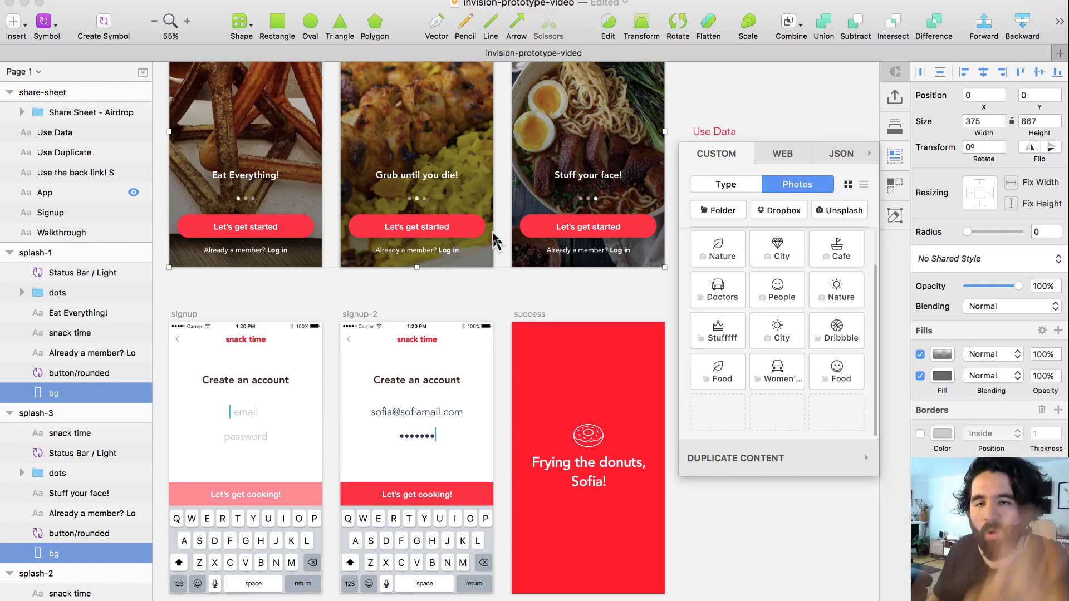
pyautogui.scroll(-10, 342, 305)
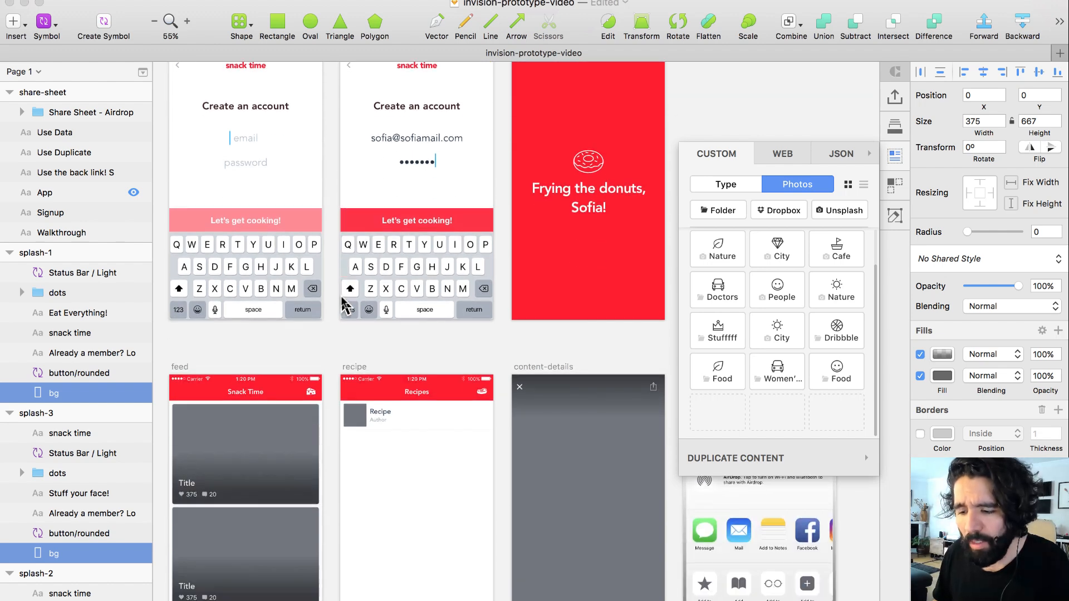
pyautogui.scroll(-4, 343, 304)
pyautogui.hscroll(-2, 277, 274)
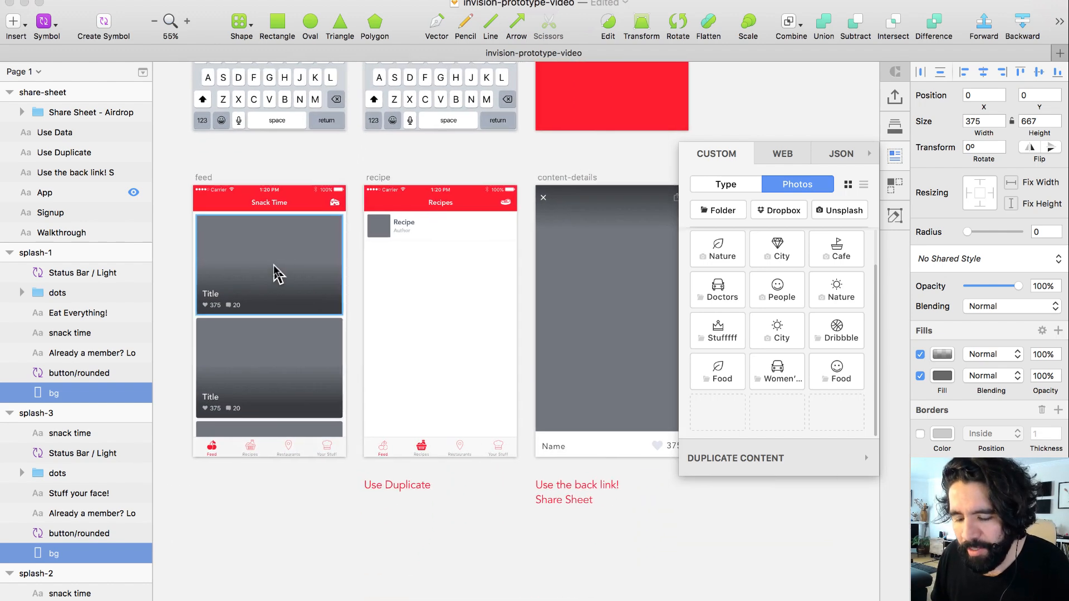
pyautogui.moveTo(205, 166); pyautogui.dragTo(503, 506)
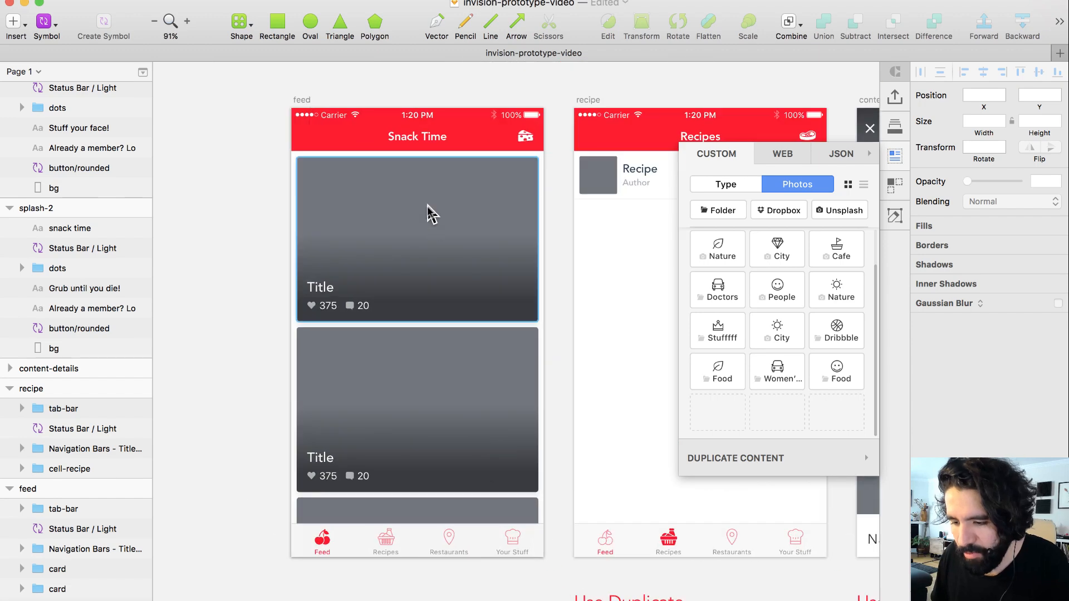
pyautogui.click(425, 225)
pyautogui.keyDown('shift'); pyautogui.click(382, 375); pyautogui.keyUp('shift')
pyautogui.keyDown('shift'); pyautogui.click(390, 508); pyautogui.keyUp('shift')
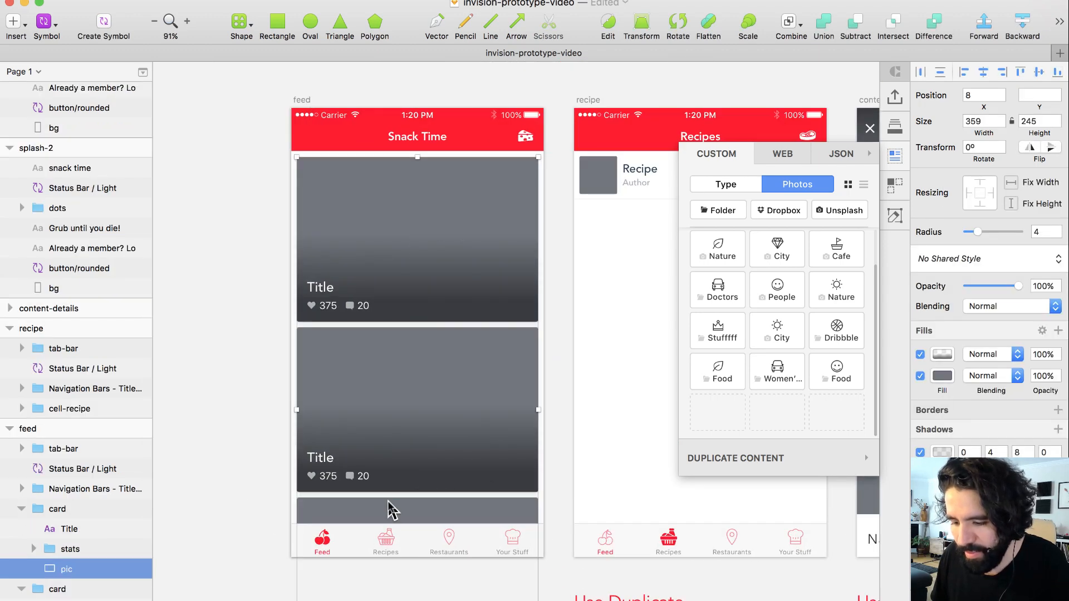
pyautogui.click(835, 370)
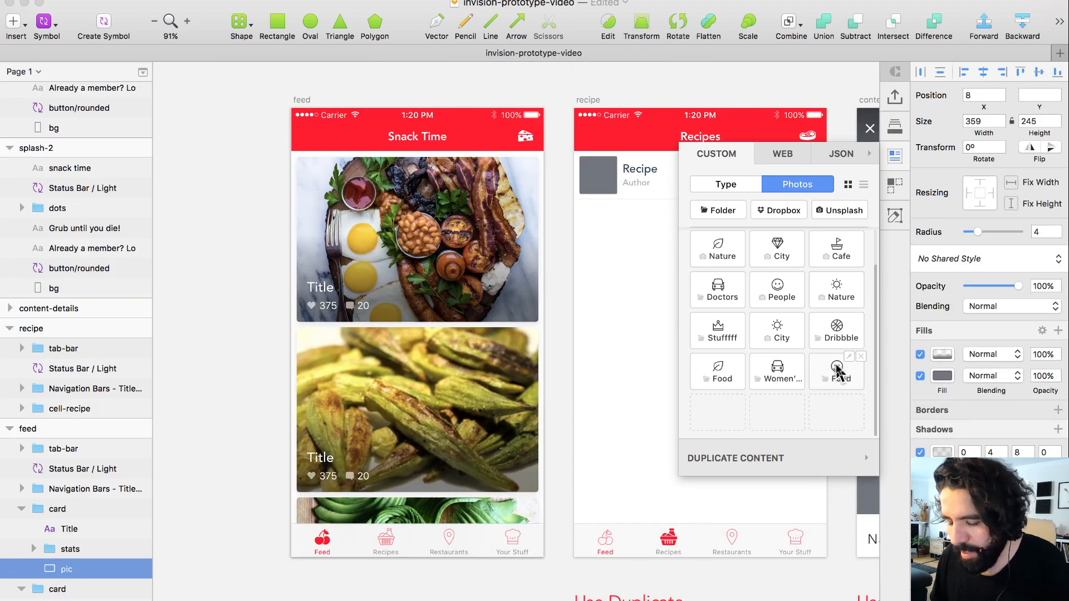
pyautogui.hscroll(9, 335, 295)
pyautogui.scroll(-5, 334, 295)
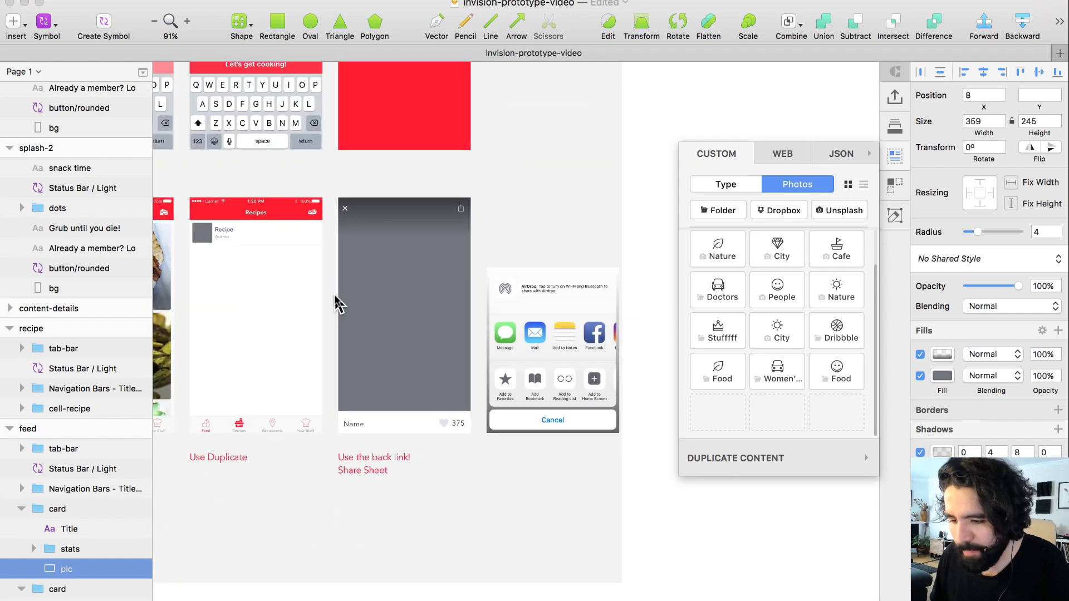
pyautogui.scroll(2, 334, 295)
pyautogui.hscroll(-2, 334, 295)
pyautogui.hscroll(-3, 336, 303)
pyautogui.scroll(5, 466, 353)
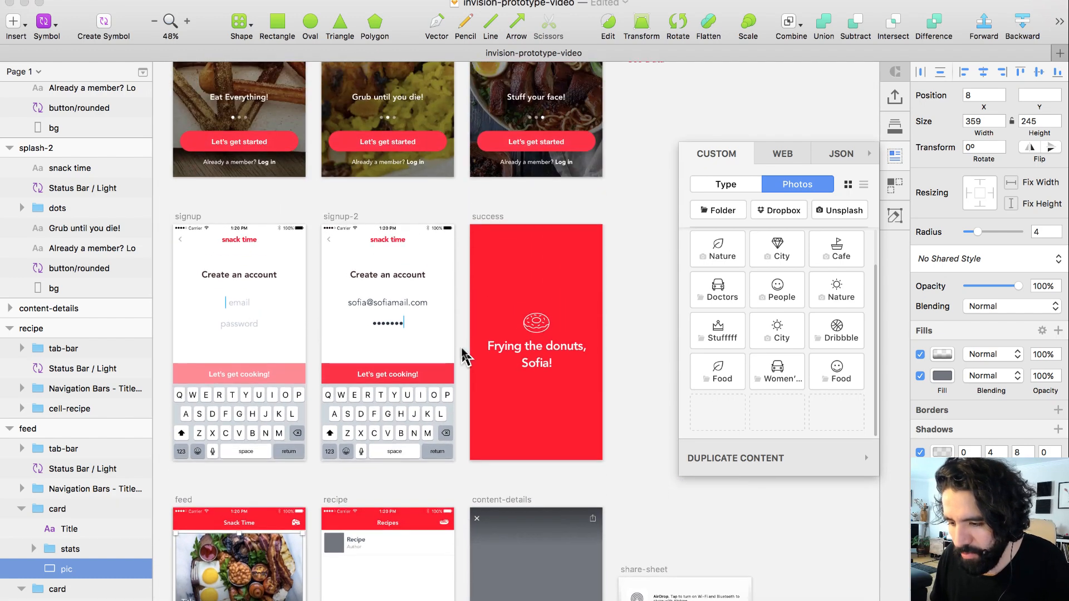
# - Fill the Title text of the first two feed cards with Cooking headlines
pyautogui.scroll(-5, 466, 358)
pyautogui.hscroll(-2, 466, 358)
pyautogui.moveTo(223, 271); pyautogui.dragTo(417, 513)
pyautogui.doubleClick(381, 328)
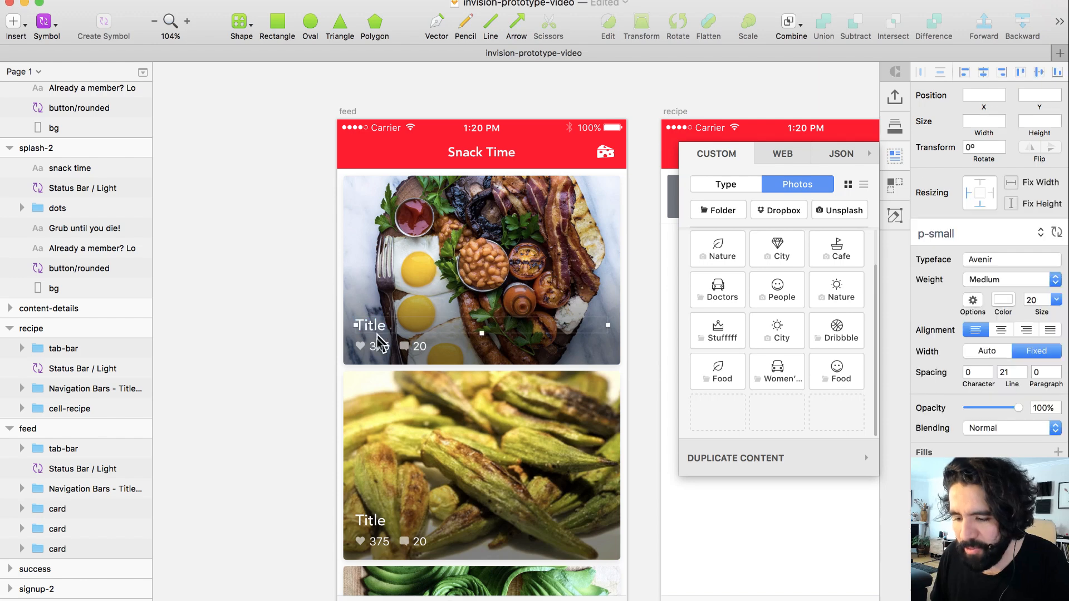
pyautogui.keyDown('shift'); pyautogui.click(370, 524); pyautogui.keyUp('shift')
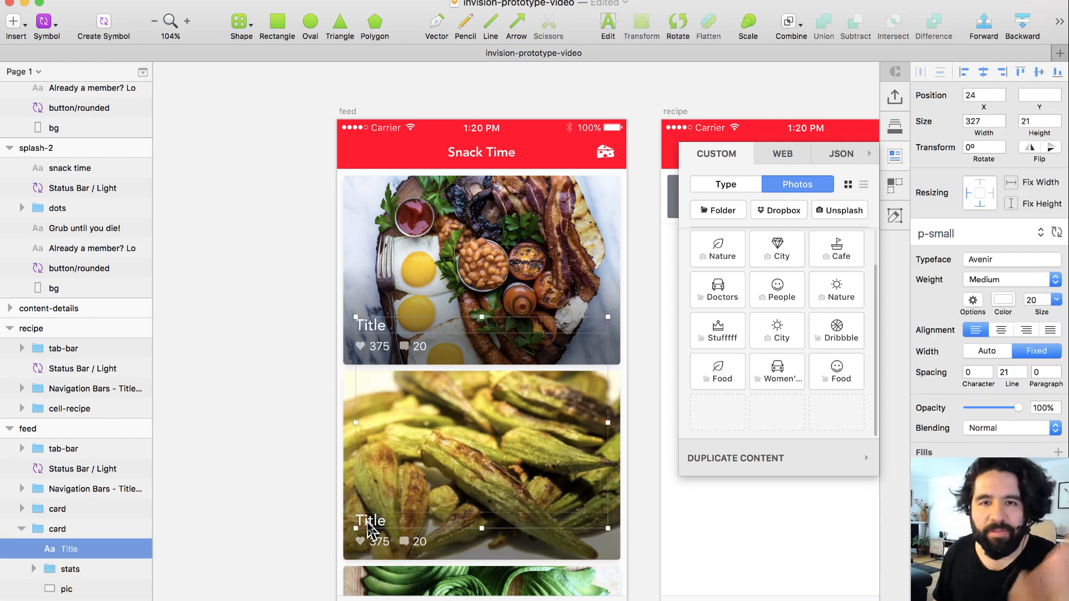
pyautogui.click(738, 185)
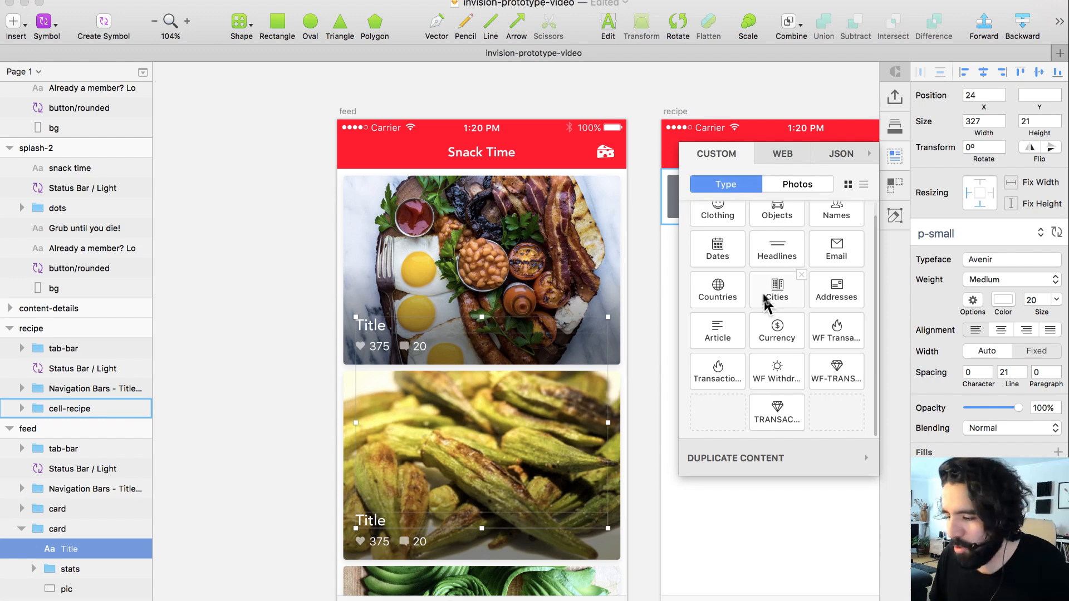
pyautogui.scroll(1, 780, 304)
pyautogui.moveTo(776, 267)
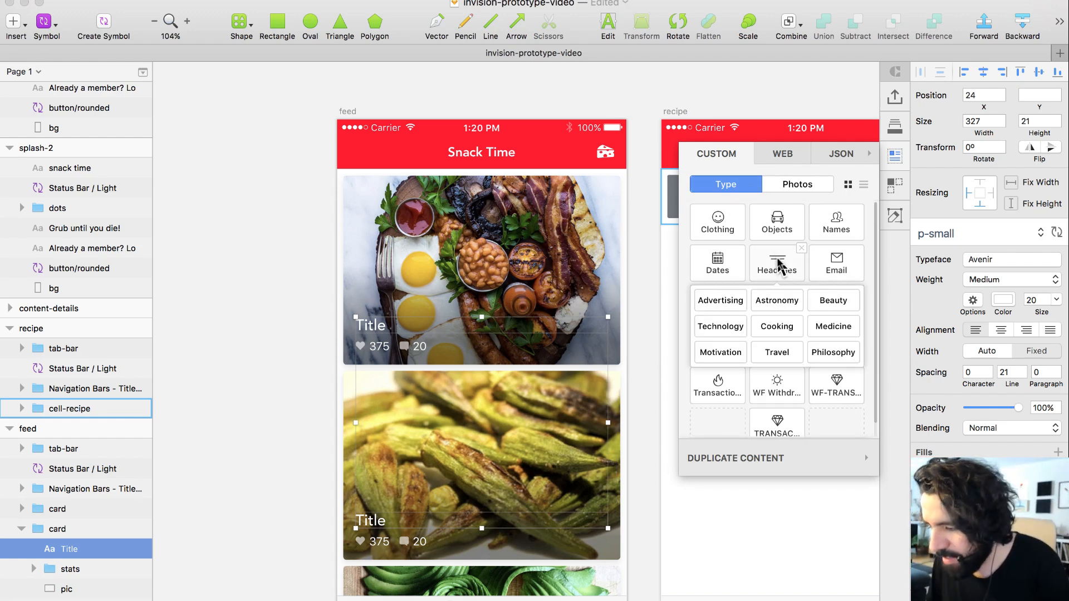
pyautogui.click(779, 328)
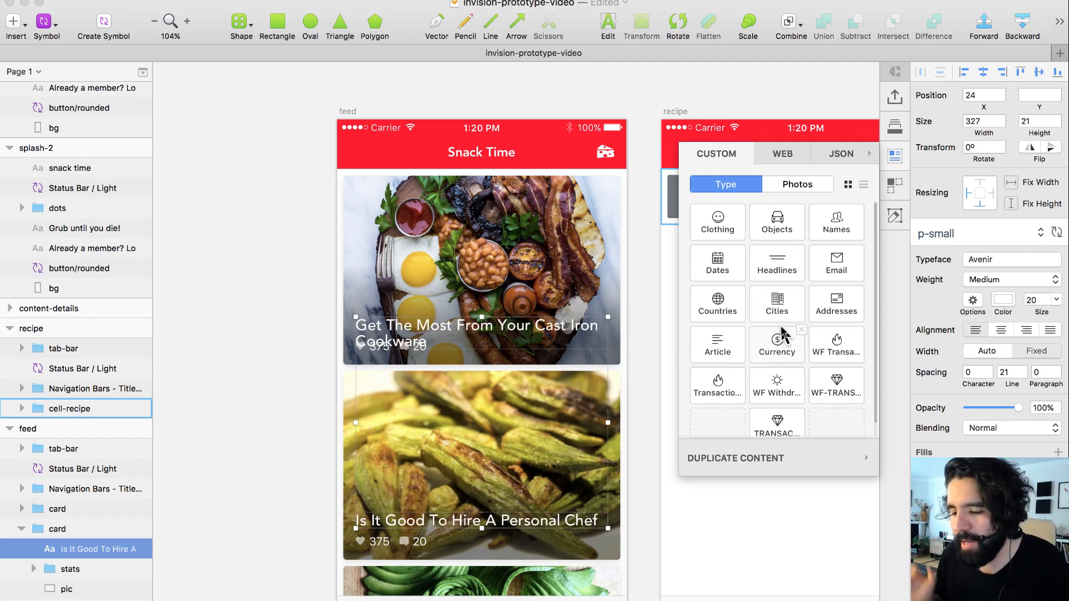
# - Shorten the first feed card's title to "Get The Most From Your Cast Iron" by removing "Cookware"
pyautogui.click(260, 405)
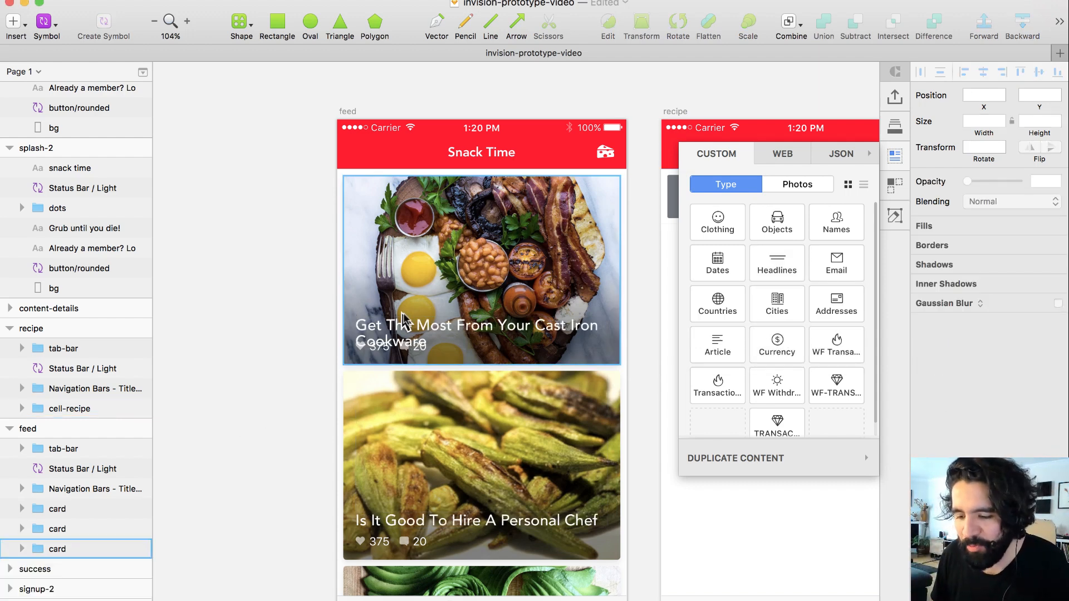
pyautogui.click(414, 325)
pyautogui.doubleClick(415, 329)
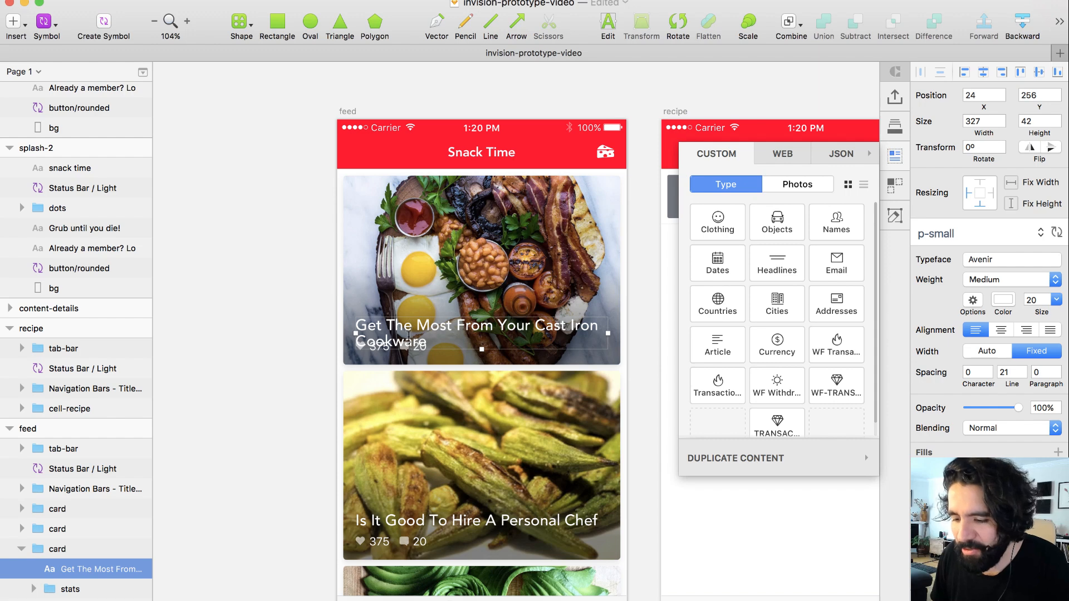
pyautogui.doubleClick(407, 341)
pyautogui.press('BackSpace')
pyautogui.press('Escape')
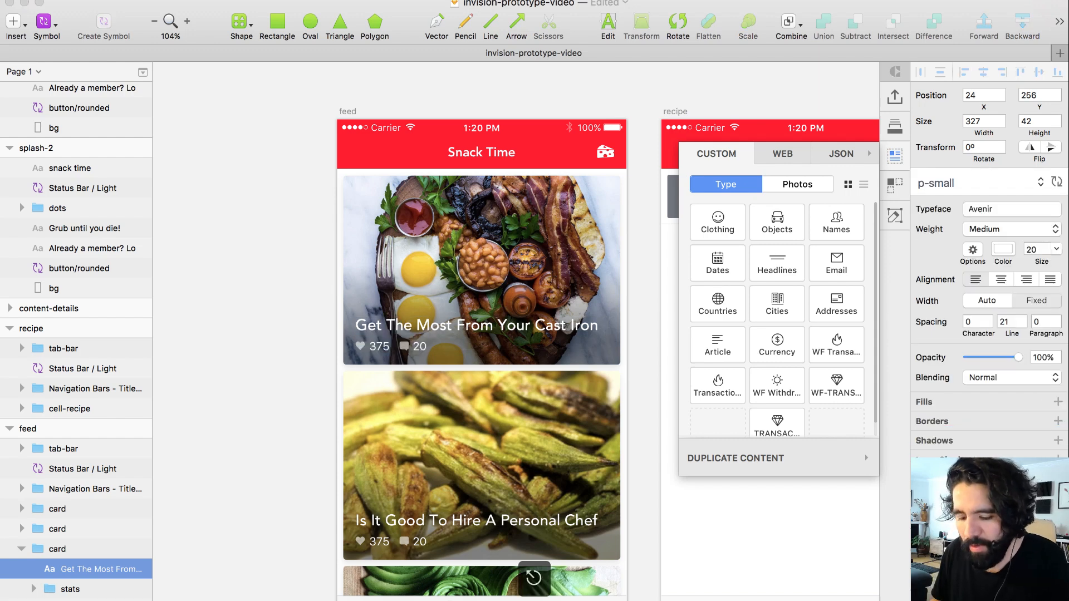
pyautogui.click(236, 326)
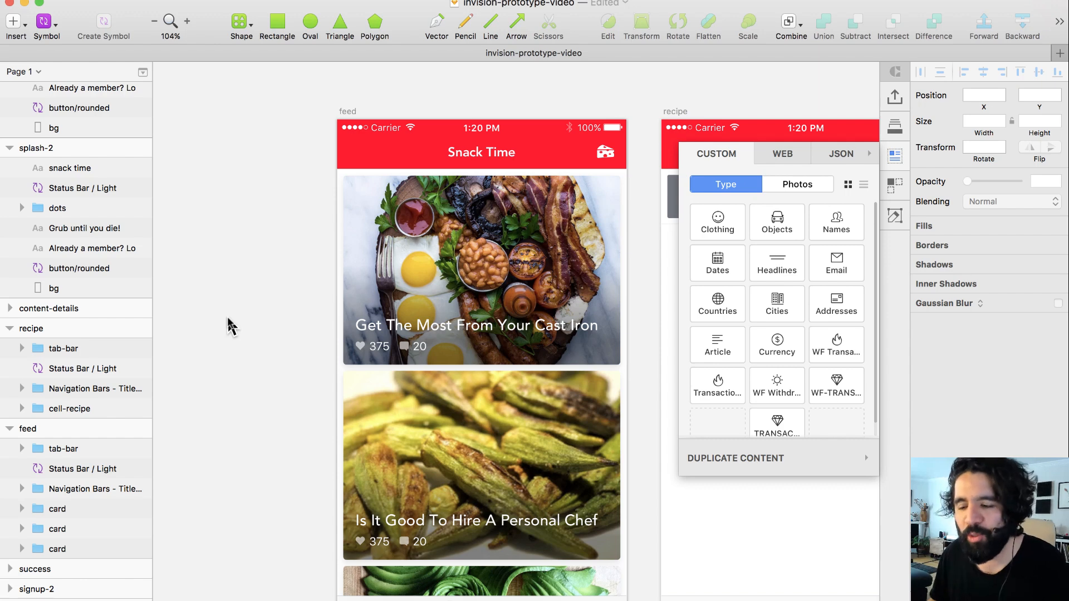
# - Fill the pic layer of the recipe artboard's cell with a photo from the new Food action
pyautogui.hscroll(3, 228, 316)
pyautogui.scroll(-5, 227, 316)
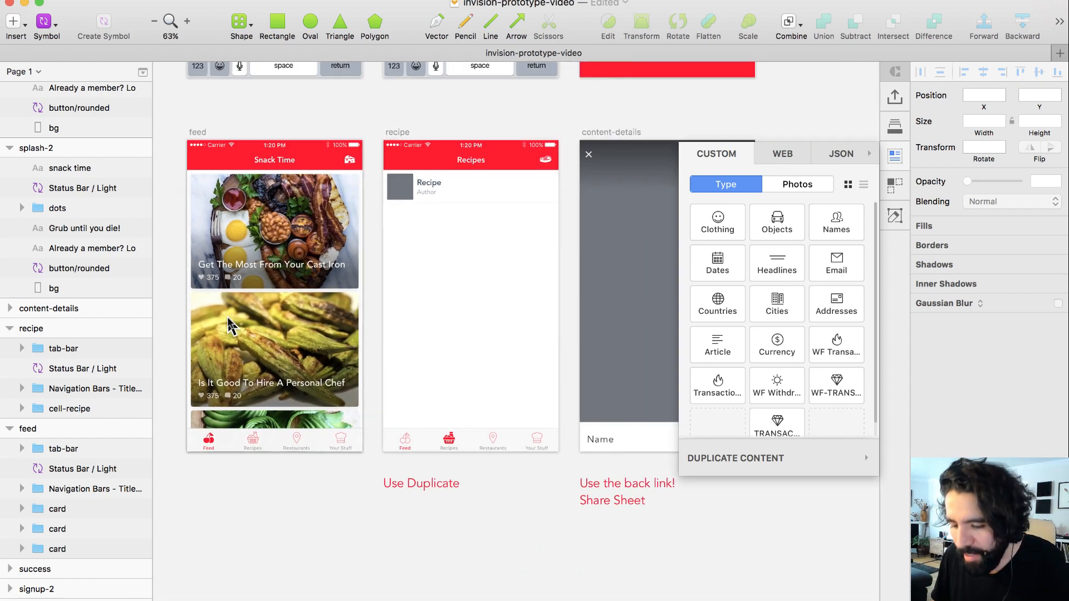
pyautogui.scroll(5, 227, 316)
pyautogui.hscroll(3, 227, 316)
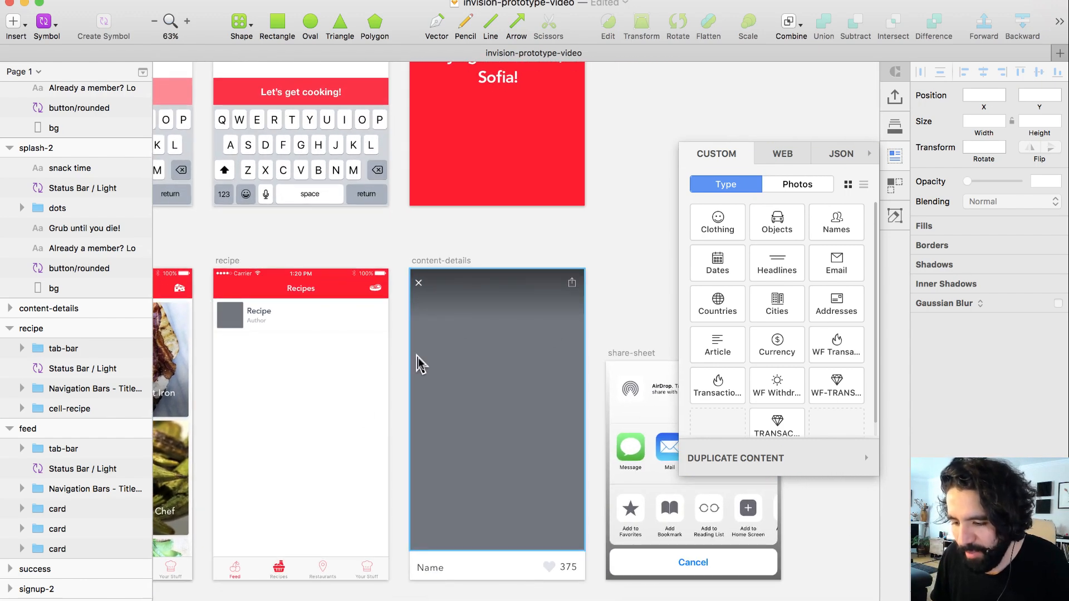
pyautogui.click(252, 314)
pyautogui.press('z')
pyautogui.moveTo(194, 254); pyautogui.dragTo(408, 442)
pyautogui.click(895, 155)
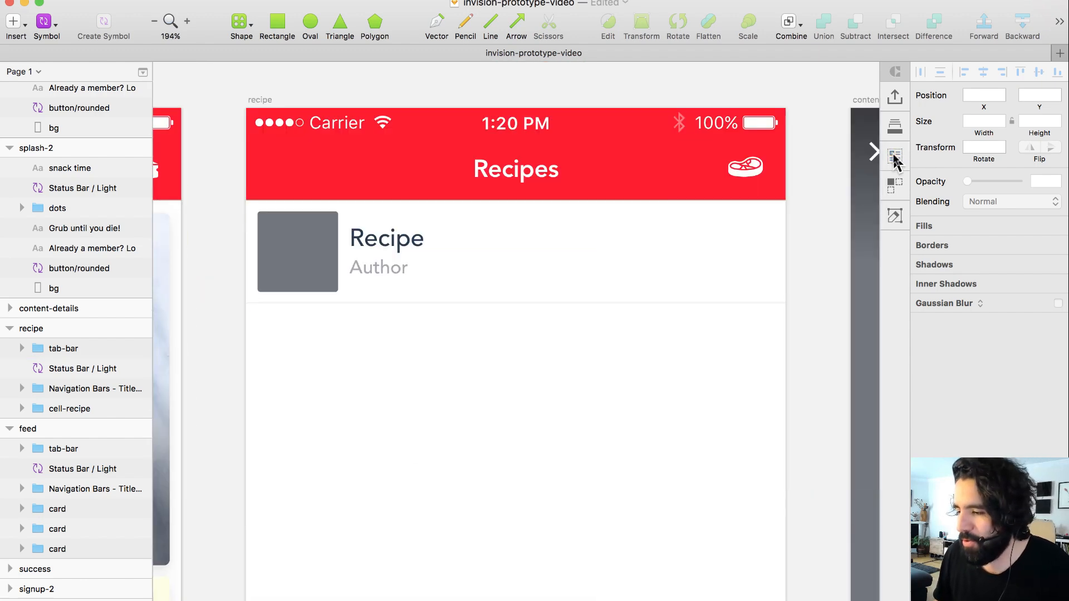
pyautogui.doubleClick(298, 285)
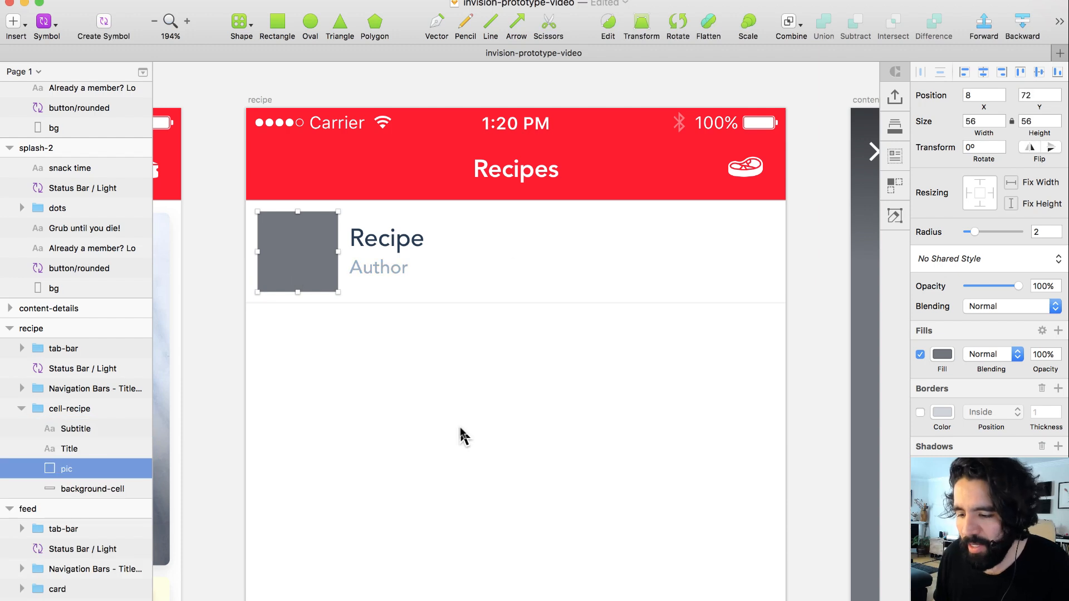
pyautogui.scroll(-5, 461, 437)
pyautogui.scroll(-5, 460, 436)
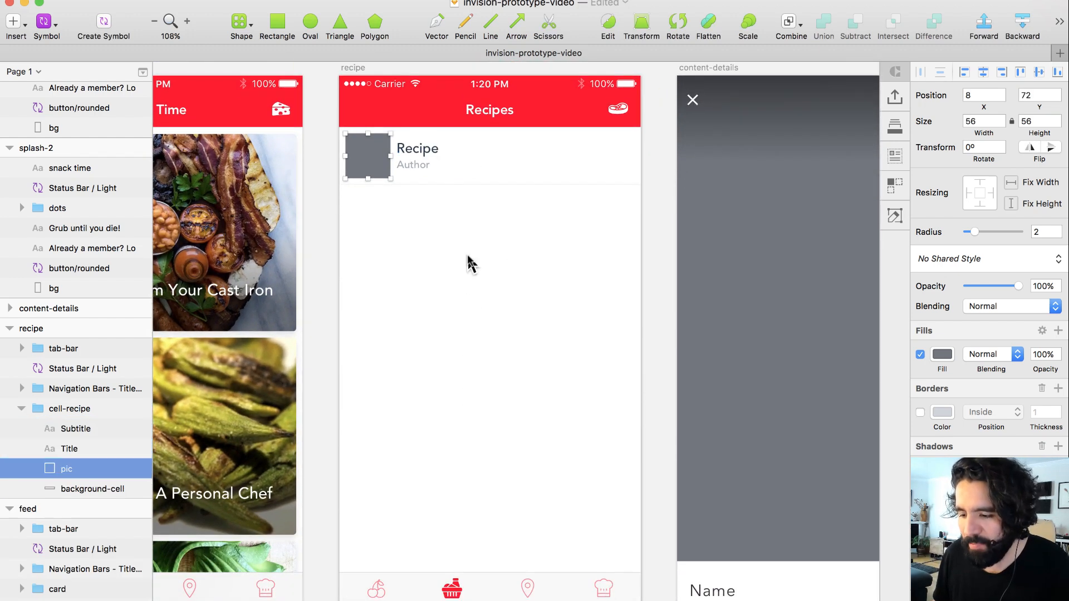
pyautogui.click(373, 184)
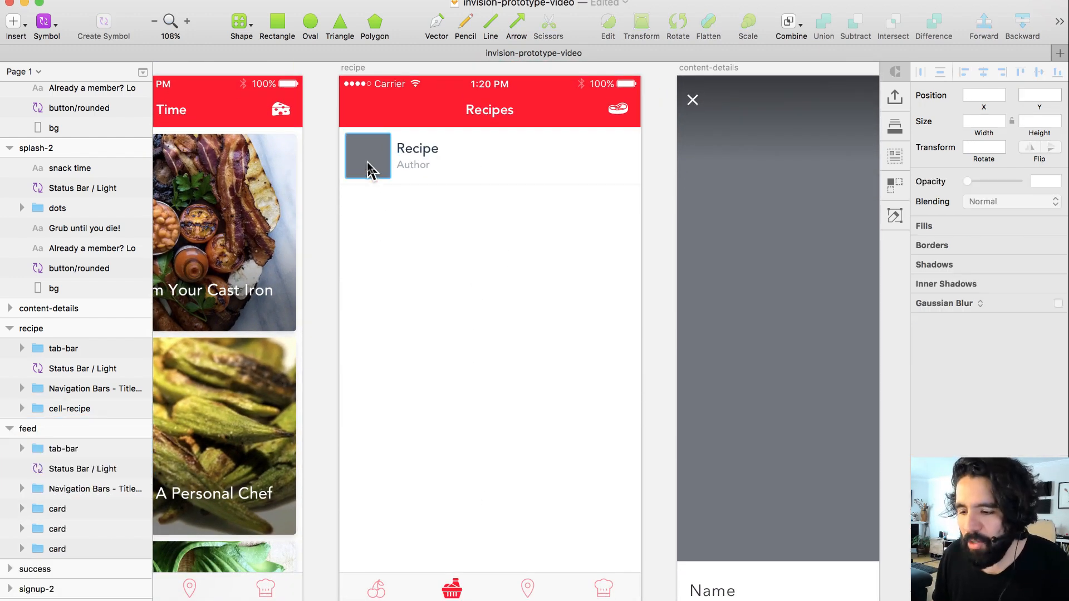
pyautogui.doubleClick(369, 167)
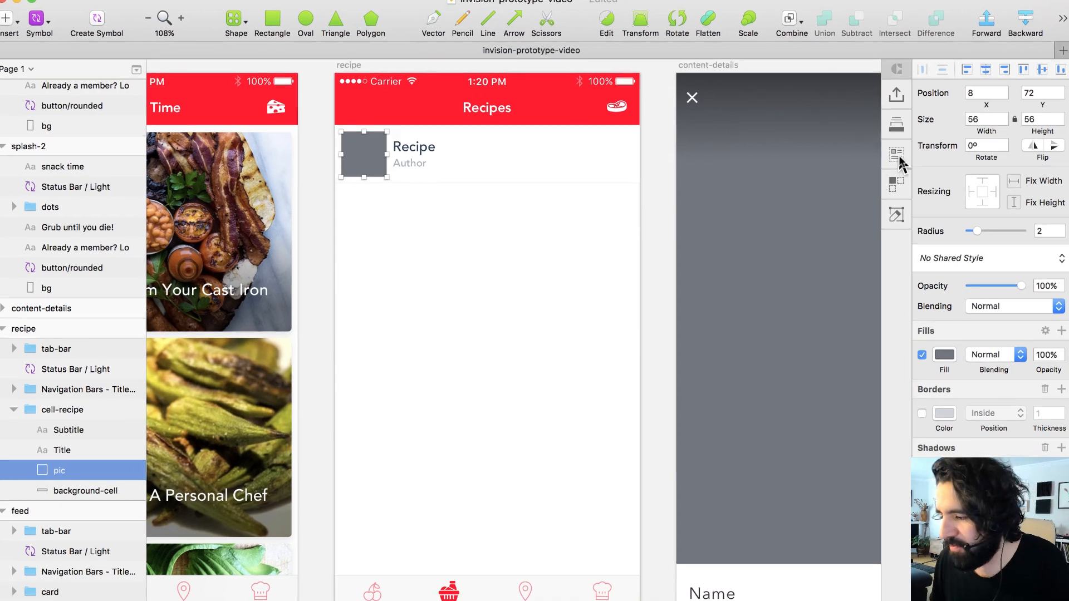
pyautogui.click(898, 156)
pyautogui.click(796, 186)
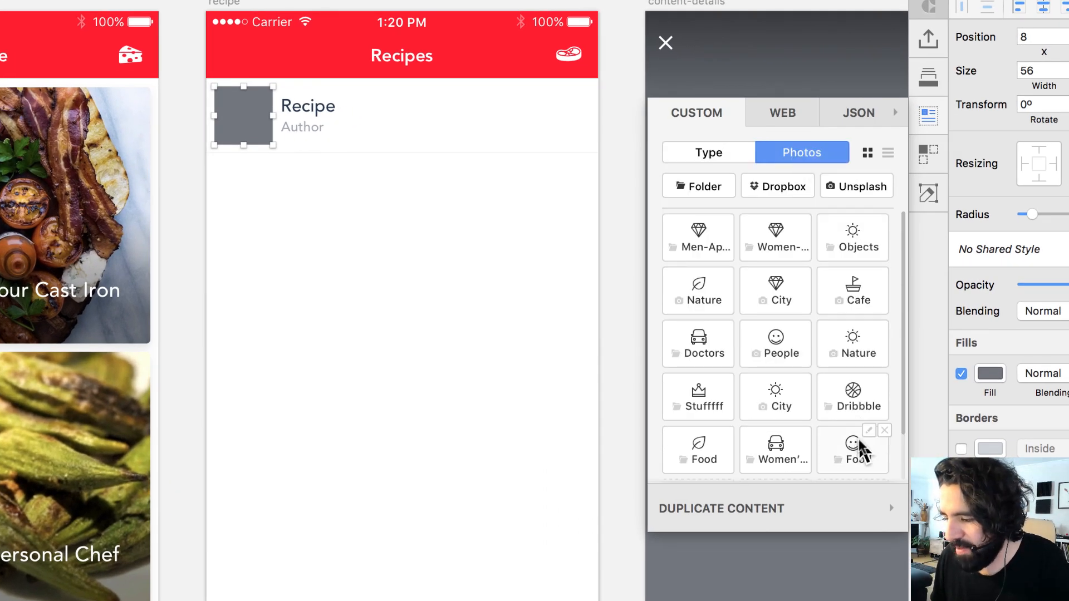
pyautogui.click(852, 454)
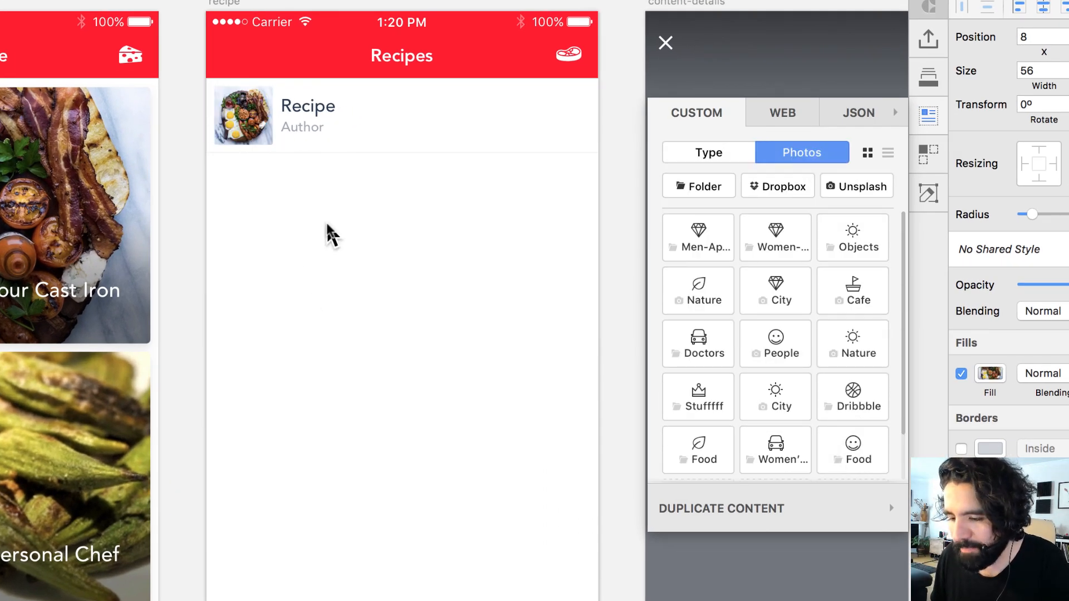
# - Fill the Recipe title in the recipe cell with a Cooking headline
pyautogui.click(310, 108)
pyautogui.click(306, 108)
pyautogui.click(718, 153)
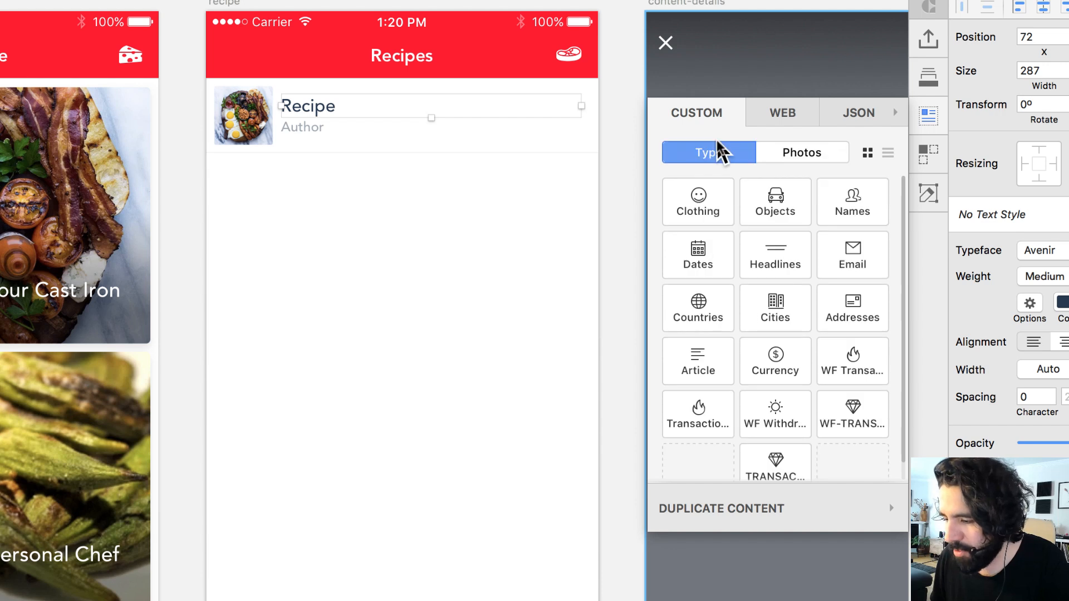
pyautogui.click(772, 270)
pyautogui.click(769, 341)
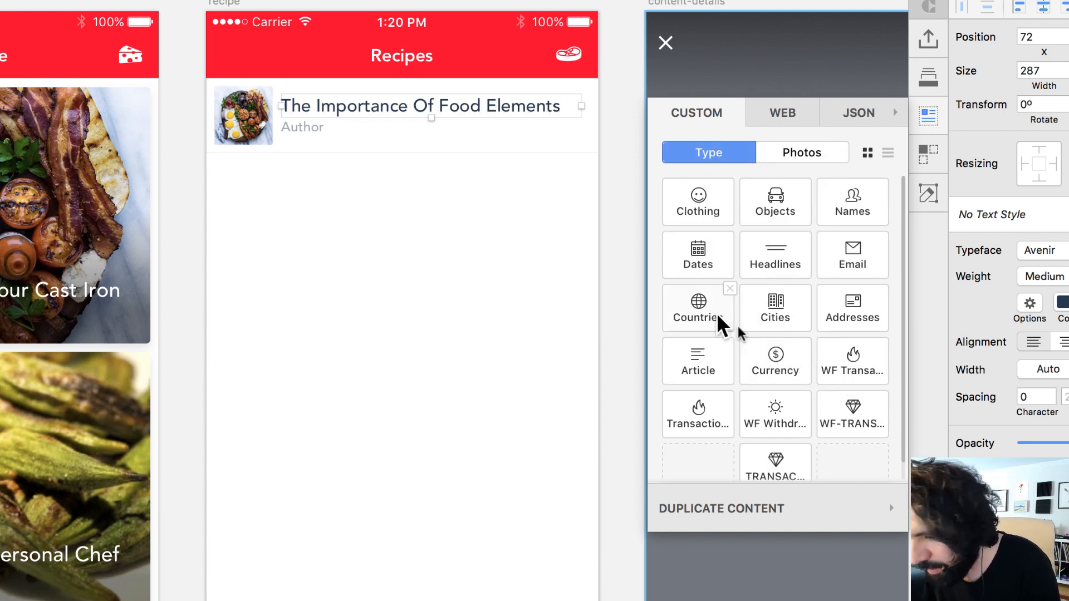
# - Fill the recipe cell's Author text with a name using the Both option, and close the data panel
pyautogui.click(303, 137)
pyautogui.click(303, 134)
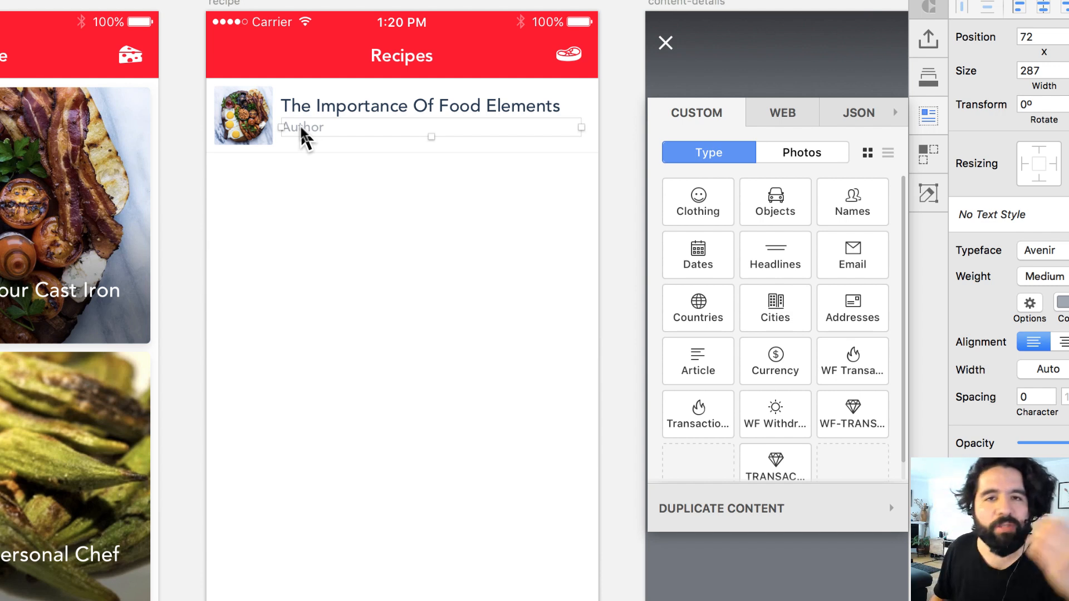
pyautogui.click(860, 219)
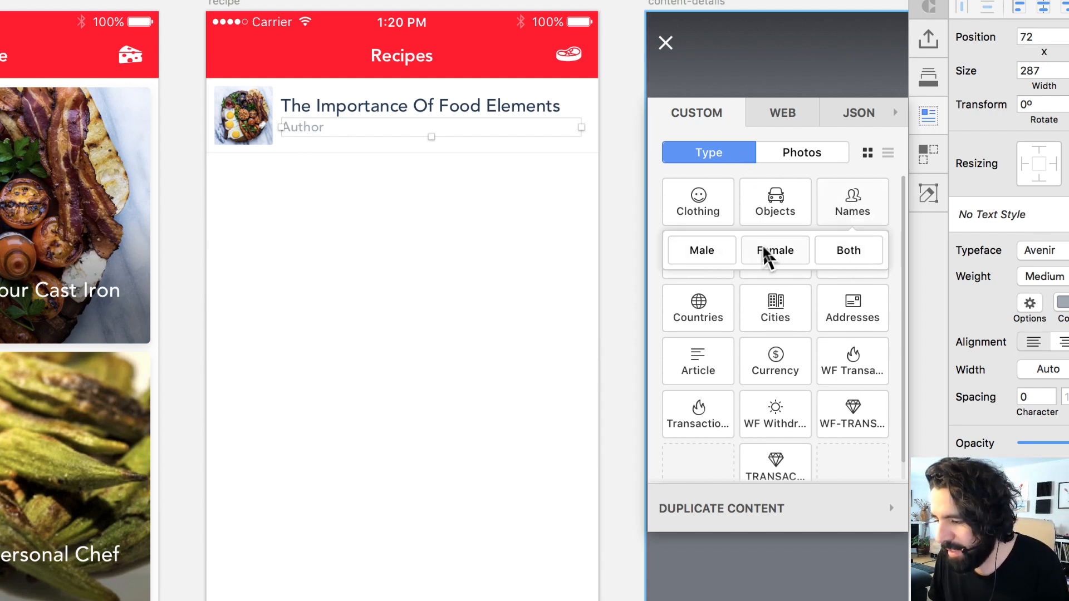
pyautogui.click(850, 255)
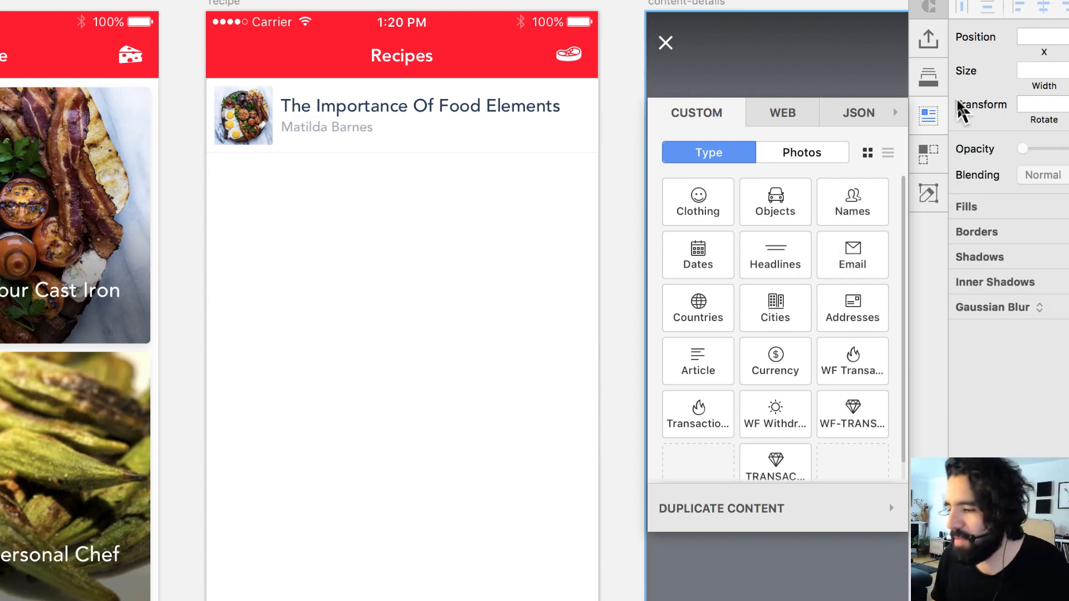
pyautogui.click(933, 114)
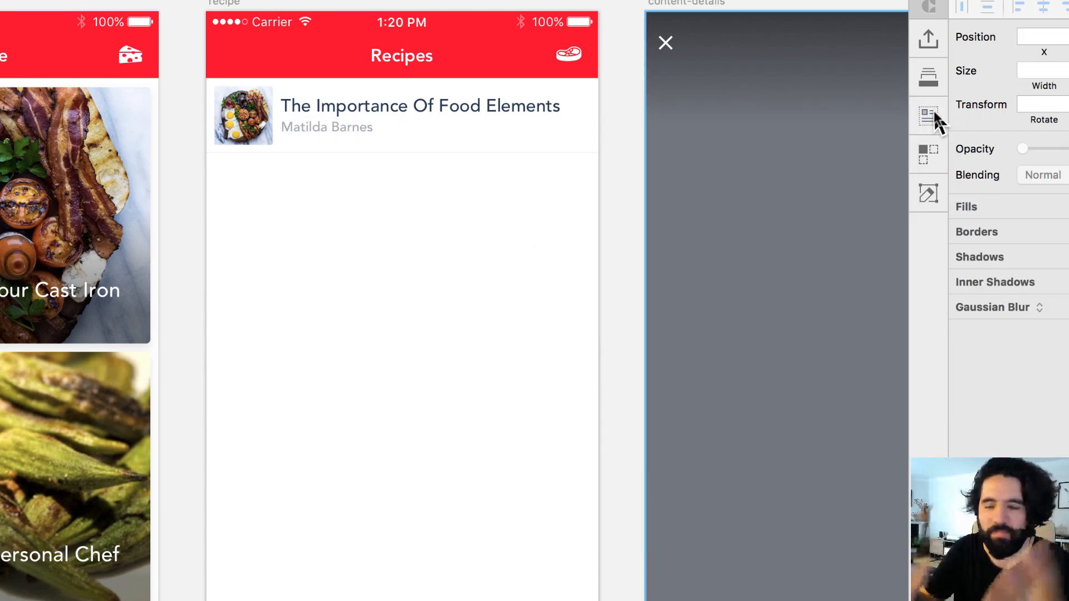
# - Duplicate the recipe cell vertically with a count of 9 and a gutter of 0
pyautogui.click(323, 130)
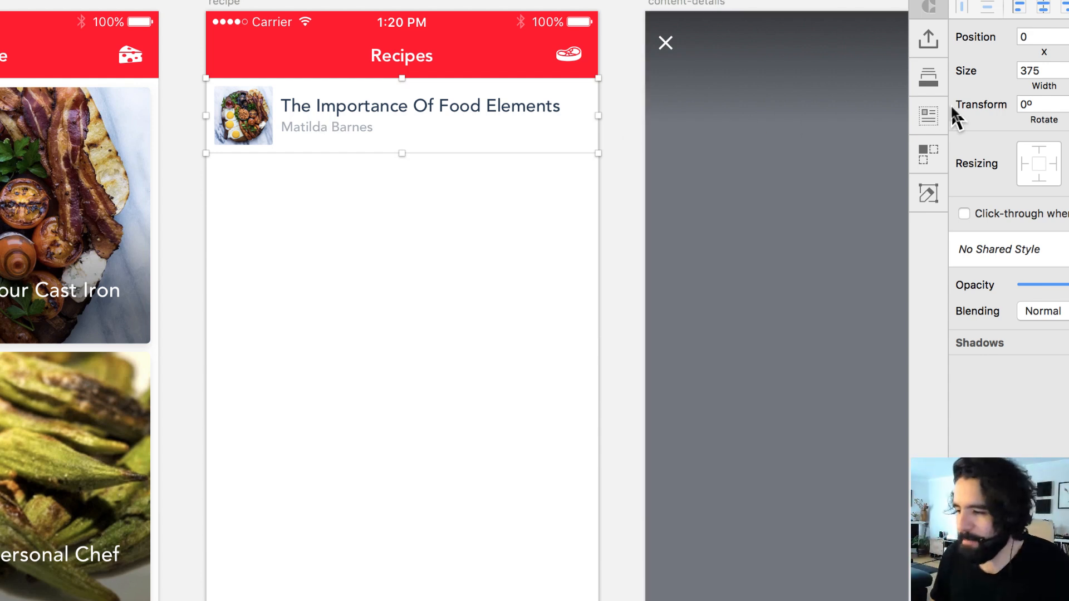
pyautogui.click(928, 69)
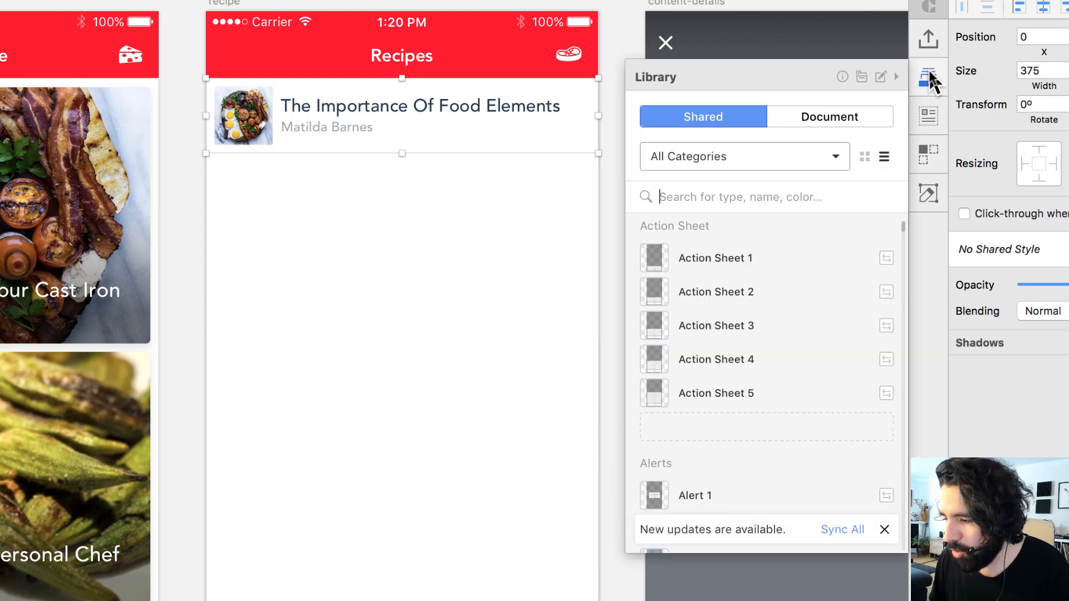
pyautogui.click(926, 156)
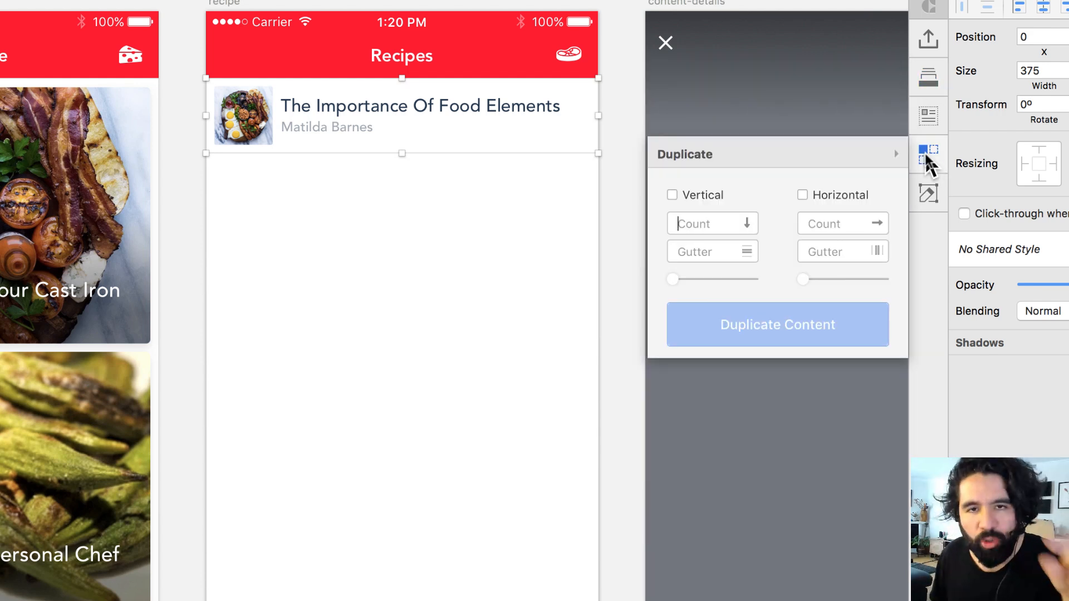
pyautogui.click(672, 195)
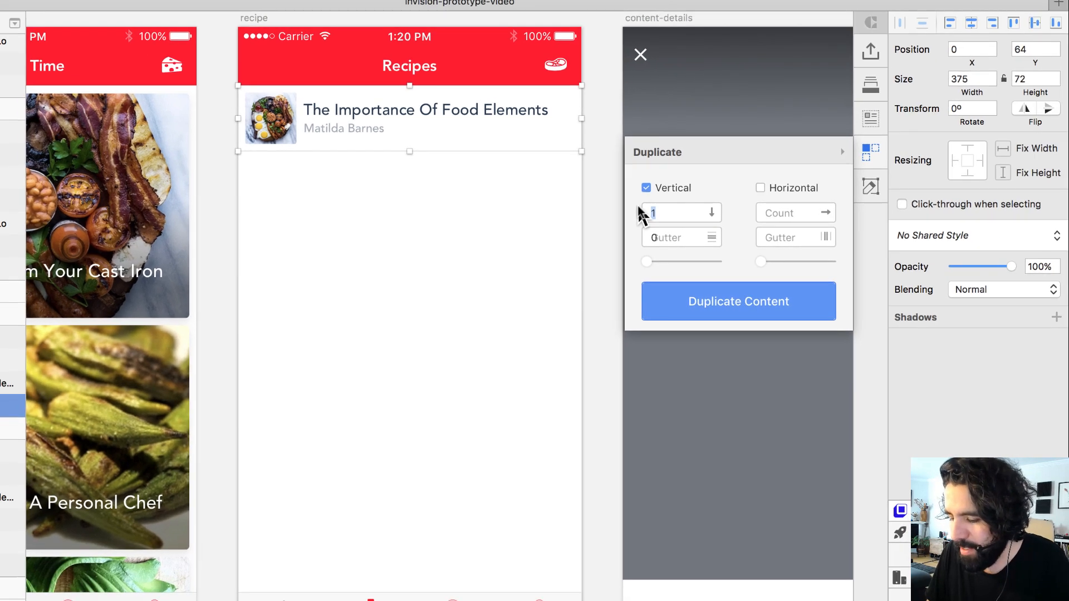
pyautogui.write('9')
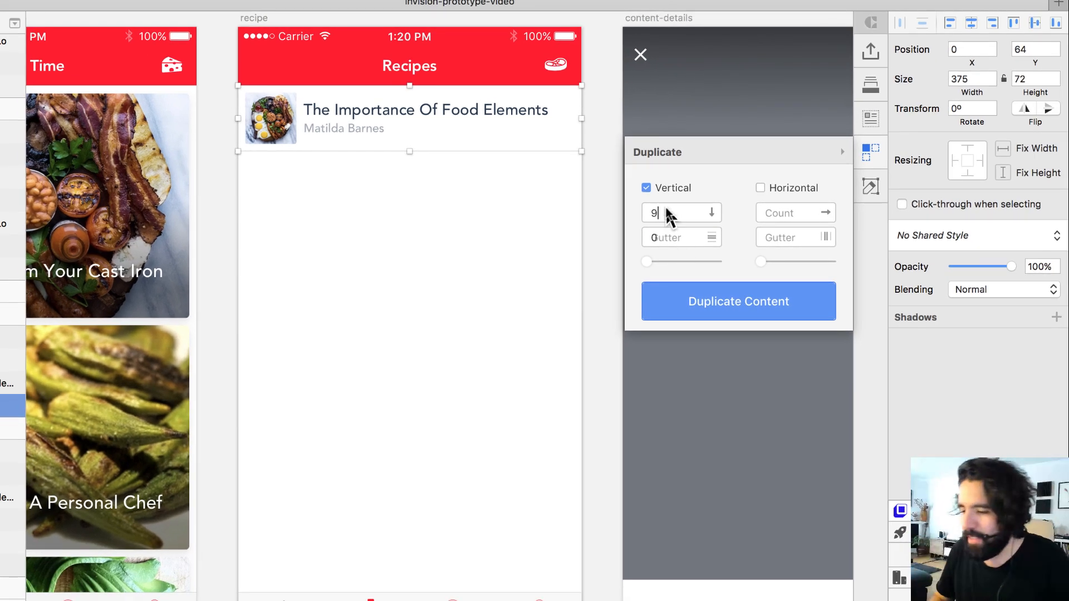
pyautogui.click(672, 239)
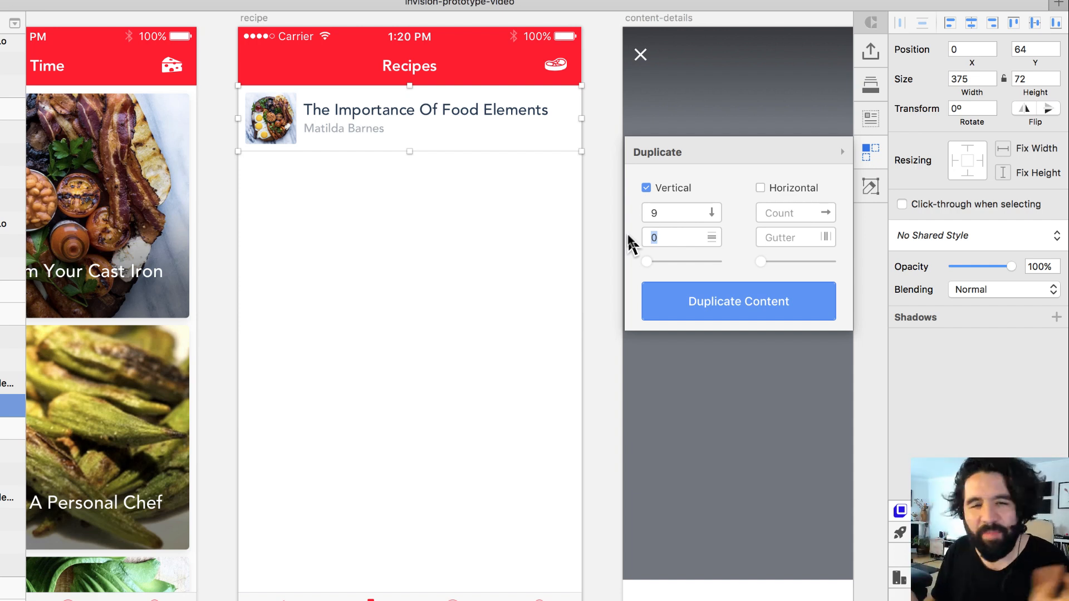
pyautogui.click(722, 309)
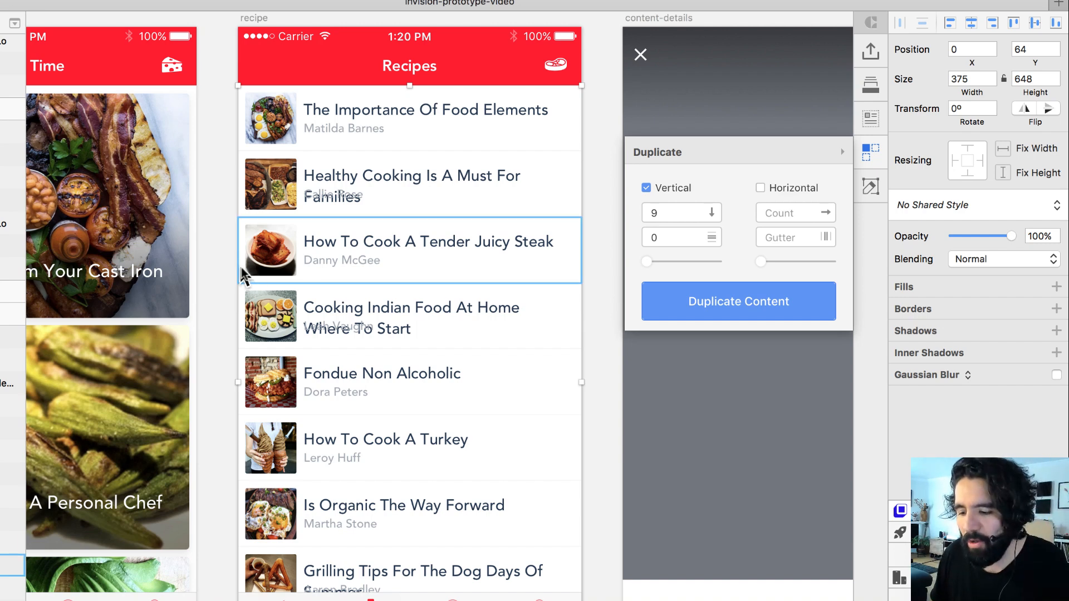
# - Shorten the second and fourth recipe titles to one line by removing "Families" and "Where To Start", and close the Duplicate panel
pyautogui.click(210, 231)
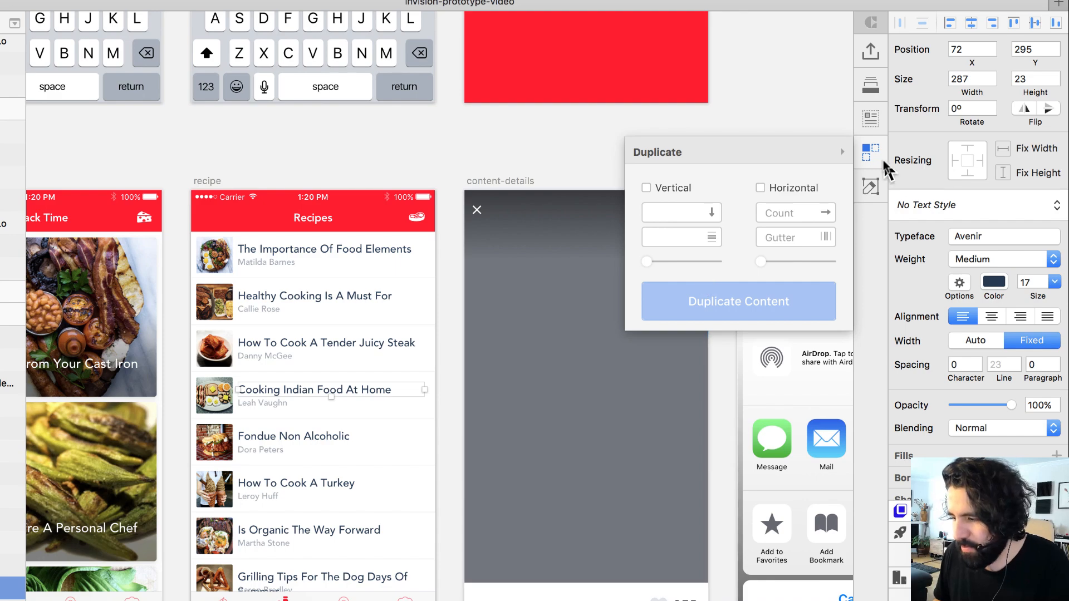
pyautogui.click(871, 152)
# - Copy the style of the first recipe cell's picture in the recipe artboard
pyautogui.scroll(-3, 659, 164)
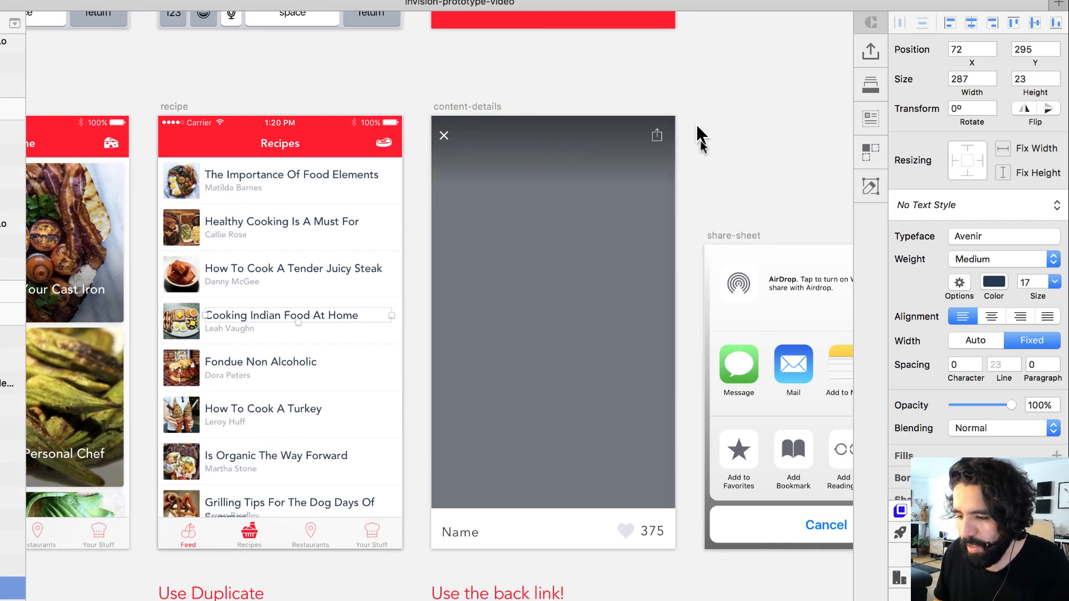
pyautogui.click(508, 245)
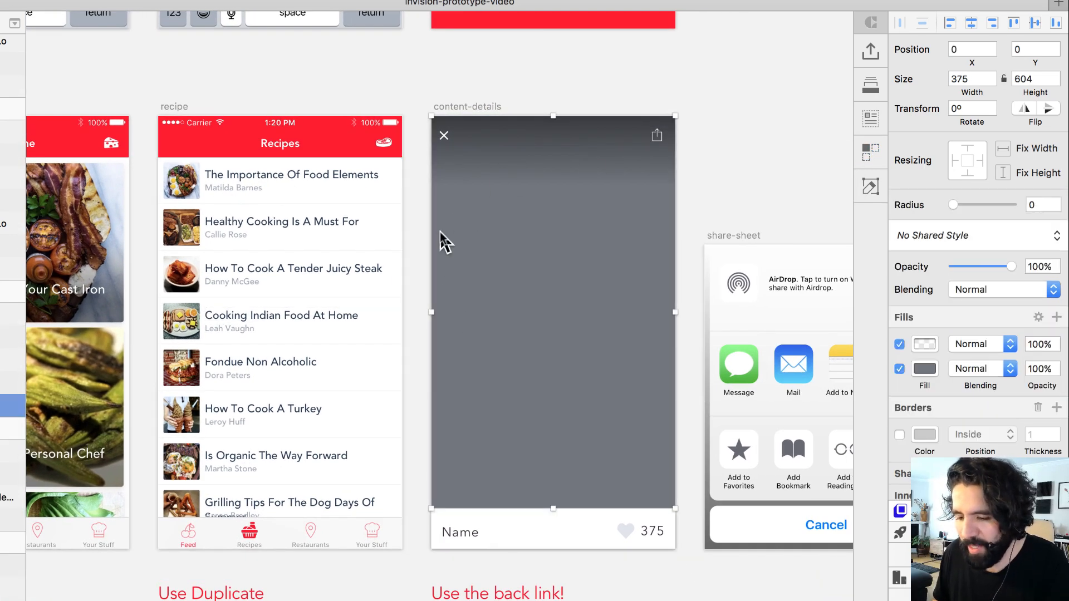
pyautogui.hscroll(-5, 442, 239)
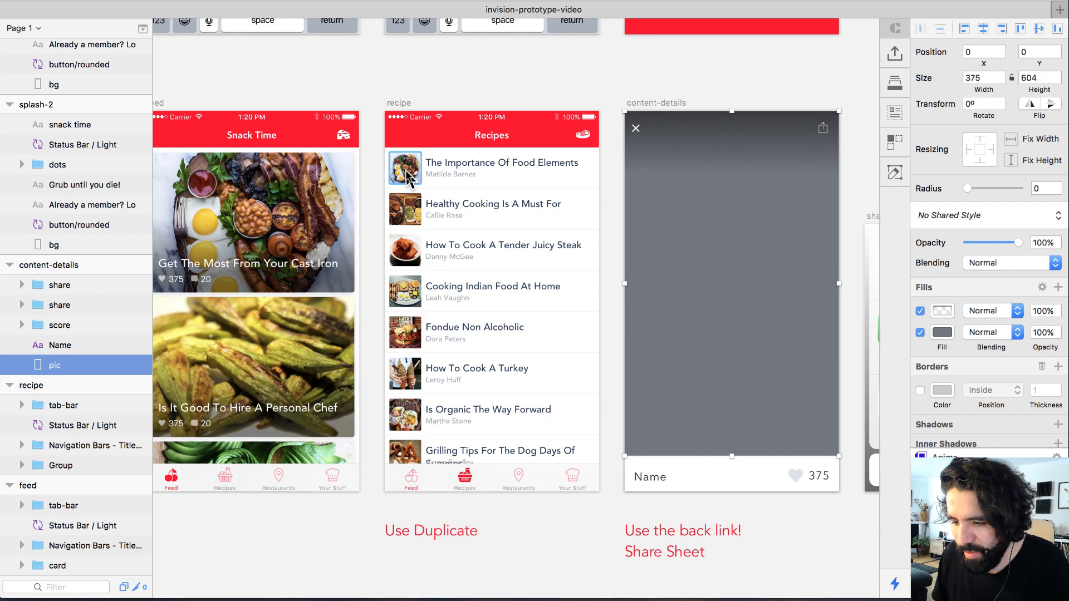
pyautogui.doubleClick(358, 182)
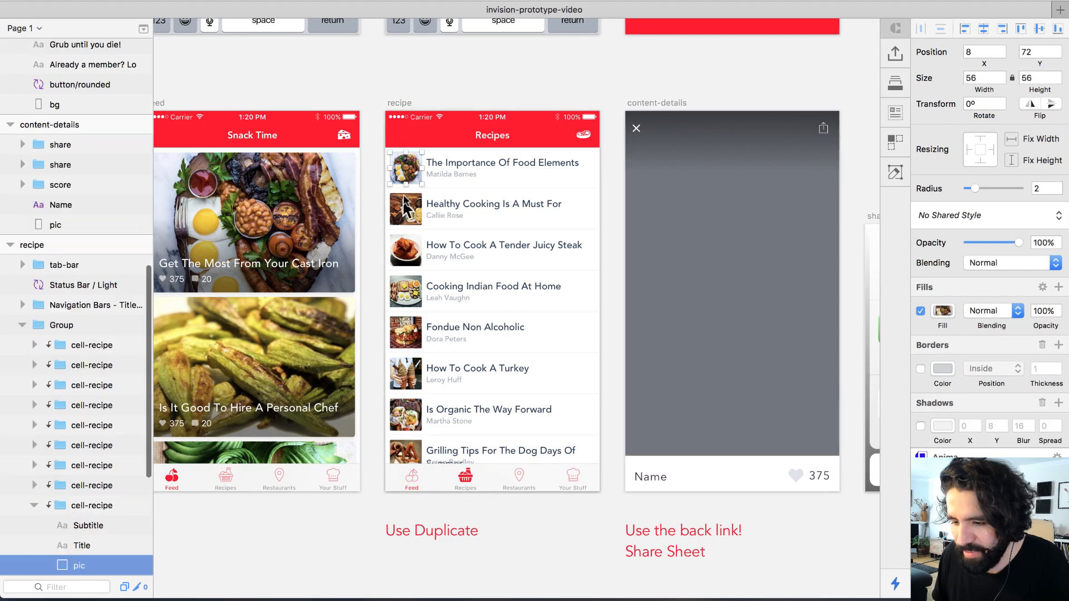
pyautogui.press('z')
pyautogui.moveTo(476, 119); pyautogui.dragTo(131, 378)
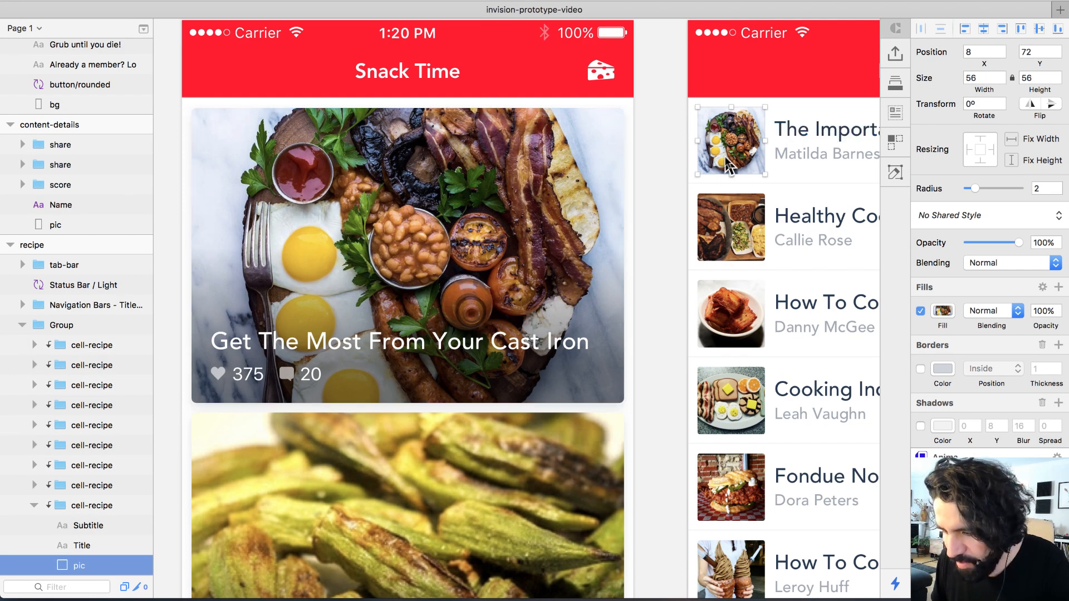
pyautogui.scroll(-5, 725, 157)
pyautogui.hscroll(5, 723, 156)
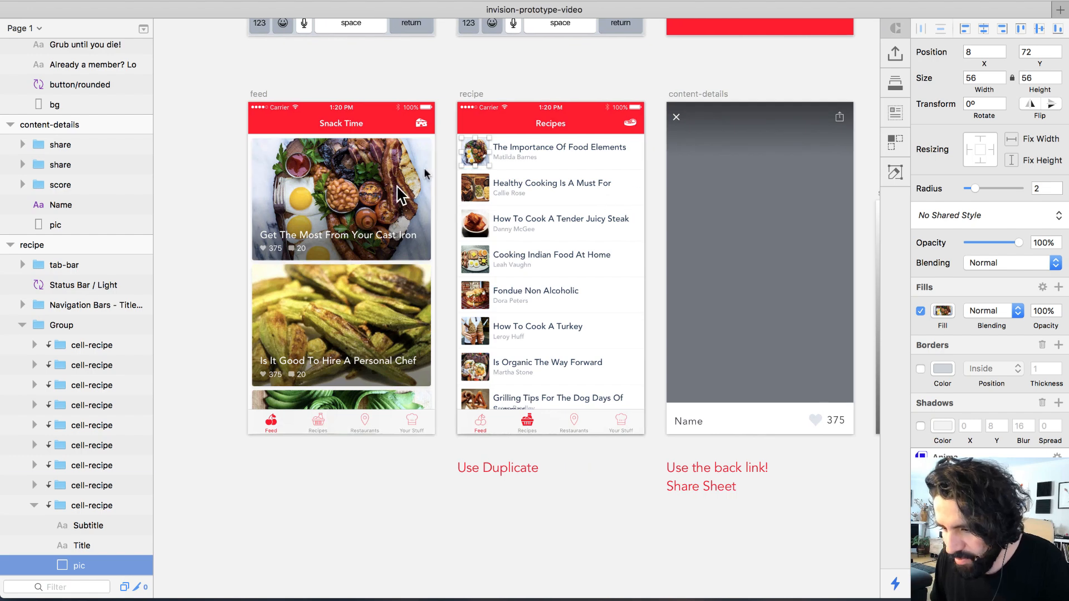
pyautogui.click(503, 109)
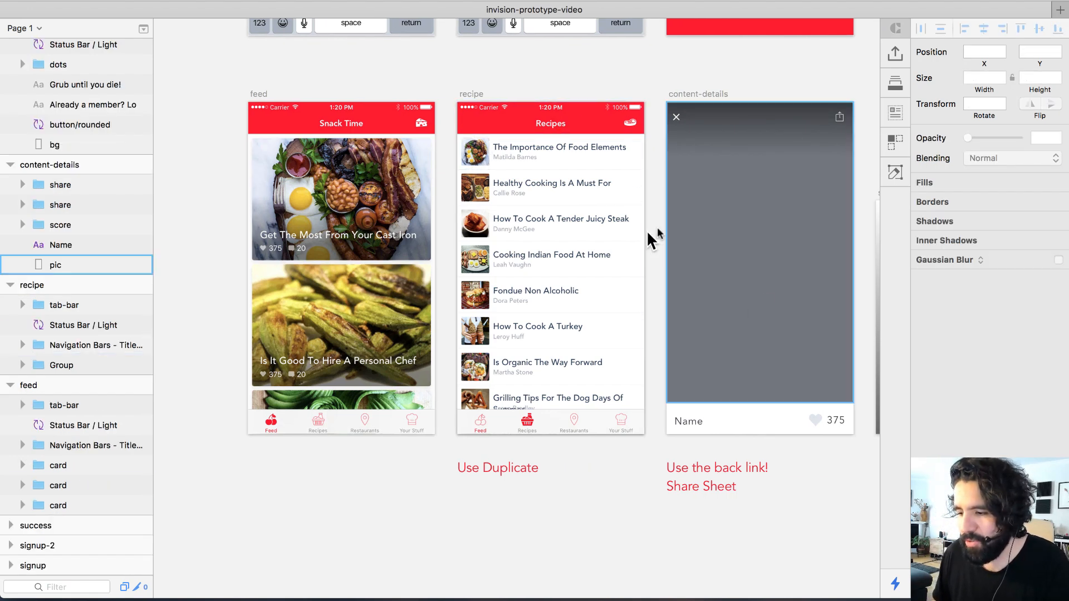
pyautogui.keyDown('super'); pyautogui.click(474, 149); pyautogui.keyUp('super')
pyautogui.rightClick(475, 151)
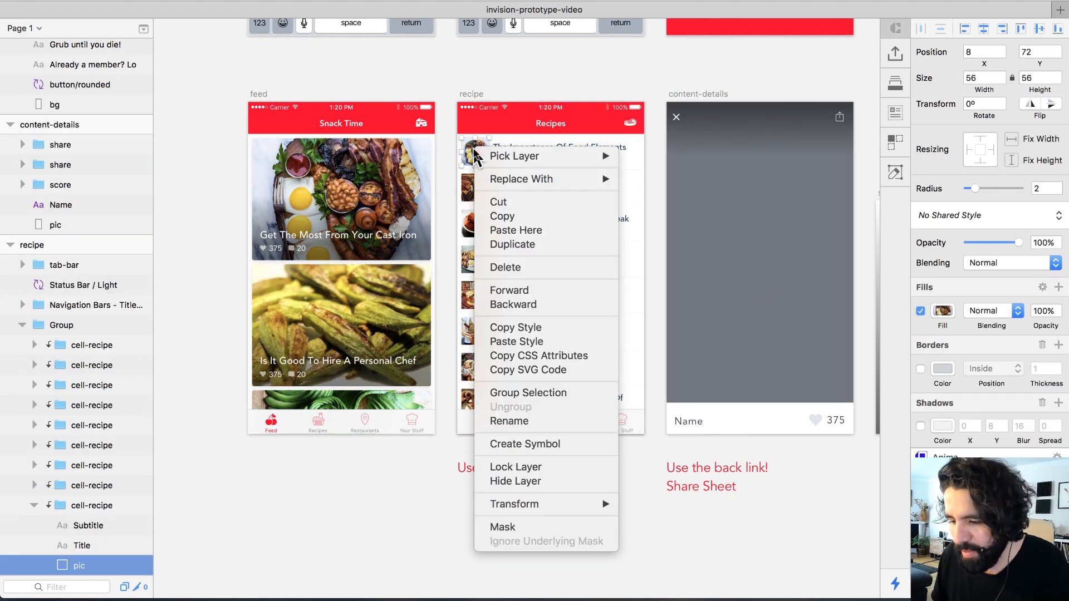
pyautogui.click(516, 328)
# - Paste the copied photo style onto the pic background layer of the content-details artboard
pyautogui.click(737, 259)
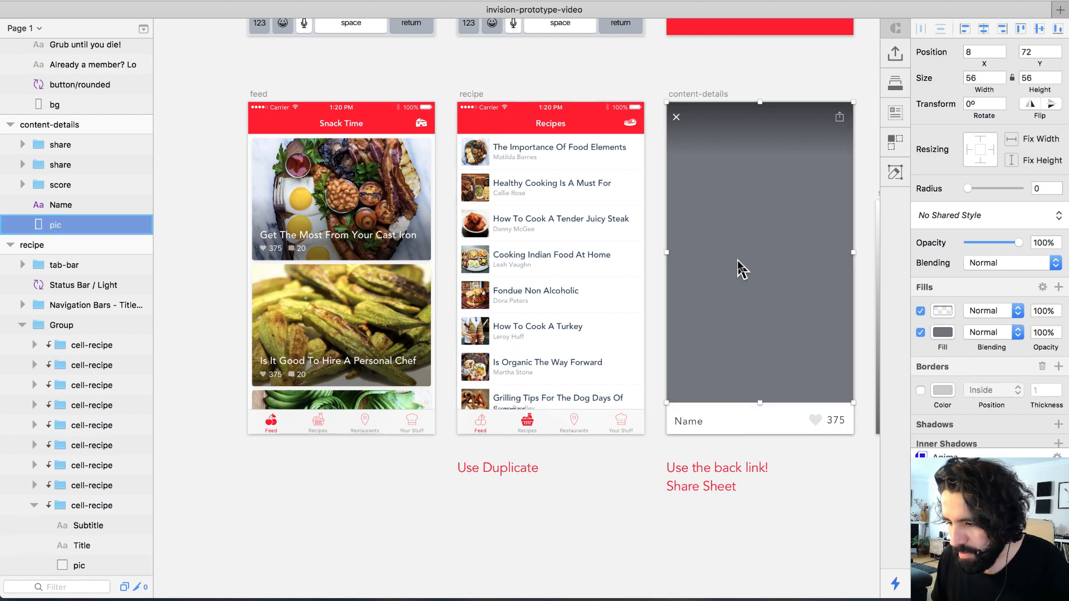
pyautogui.hscroll(5, 738, 261)
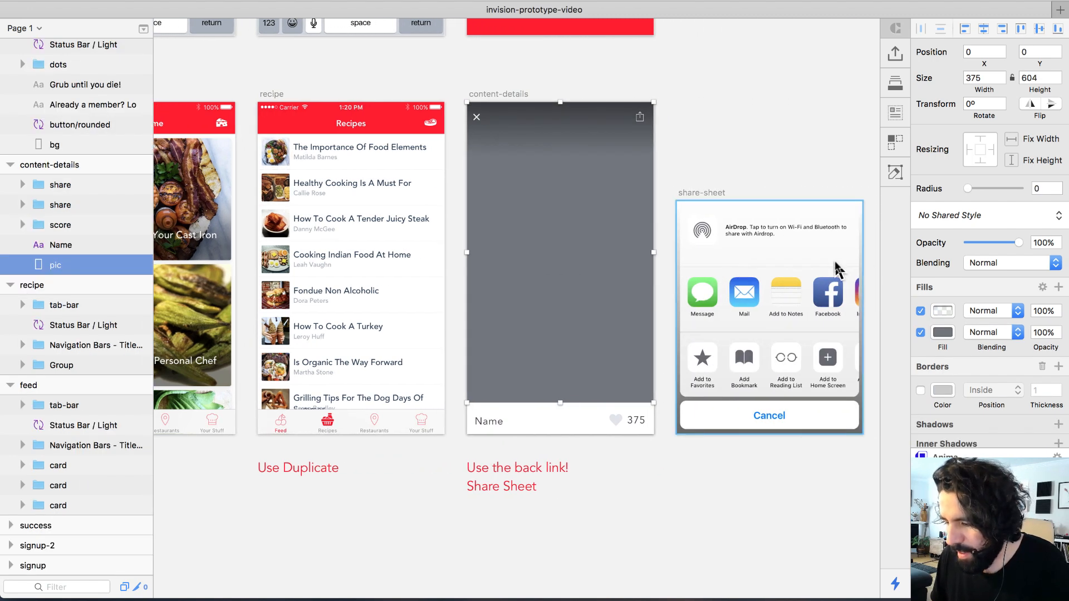
pyautogui.rightClick(644, 268)
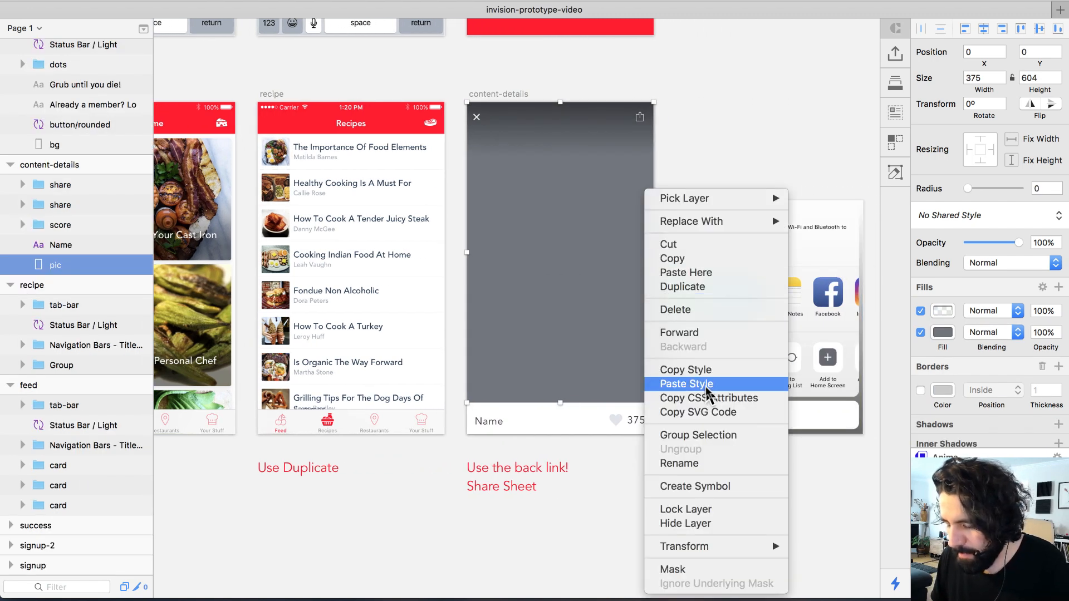
pyautogui.click(686, 384)
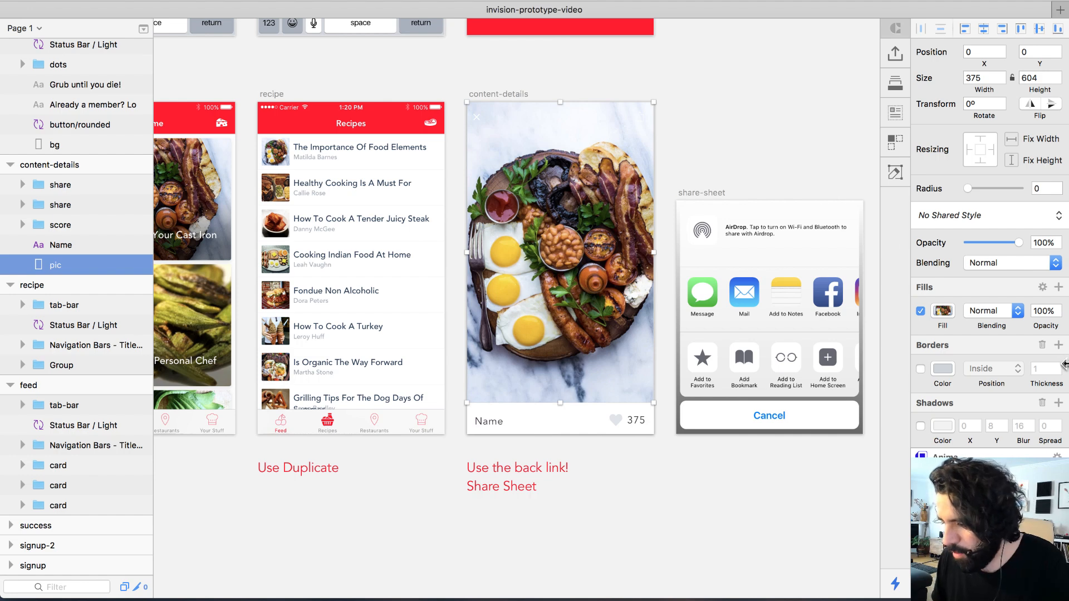
# - Add a linear gradient fill over the content-details photo, running from black (000000) at 50 alpha to black at 0 alpha
pyautogui.click(1058, 287)
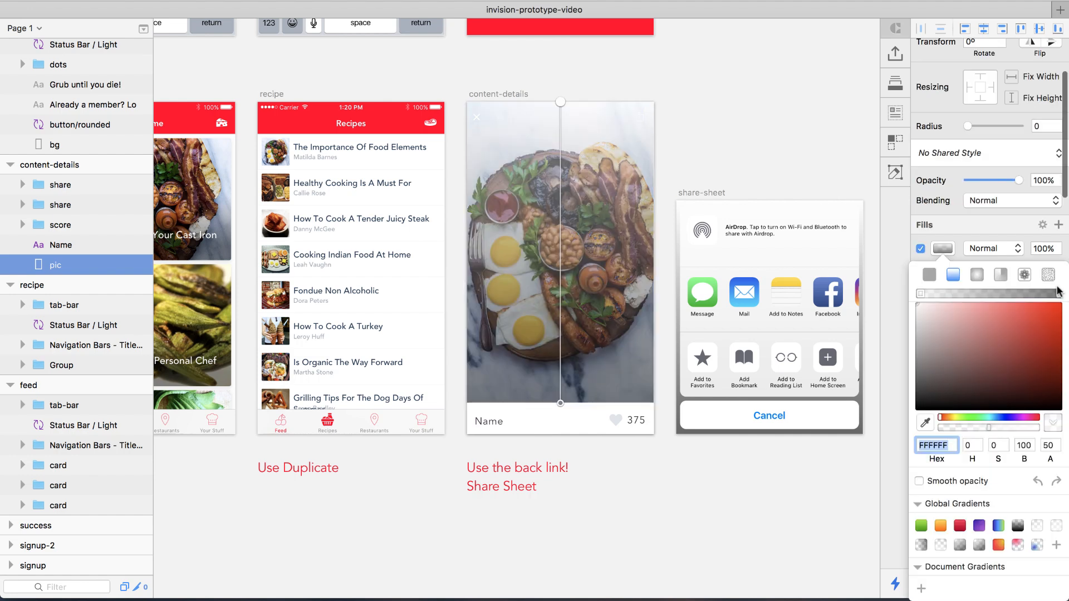
pyautogui.click(921, 295)
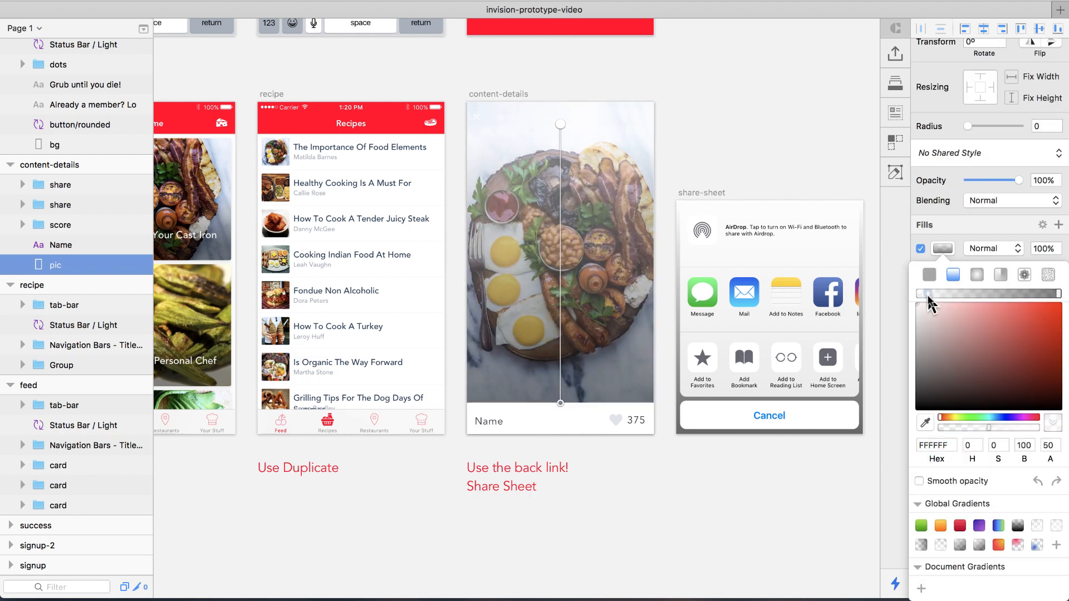
pyautogui.moveTo(952, 351); pyautogui.dragTo(874, 455)
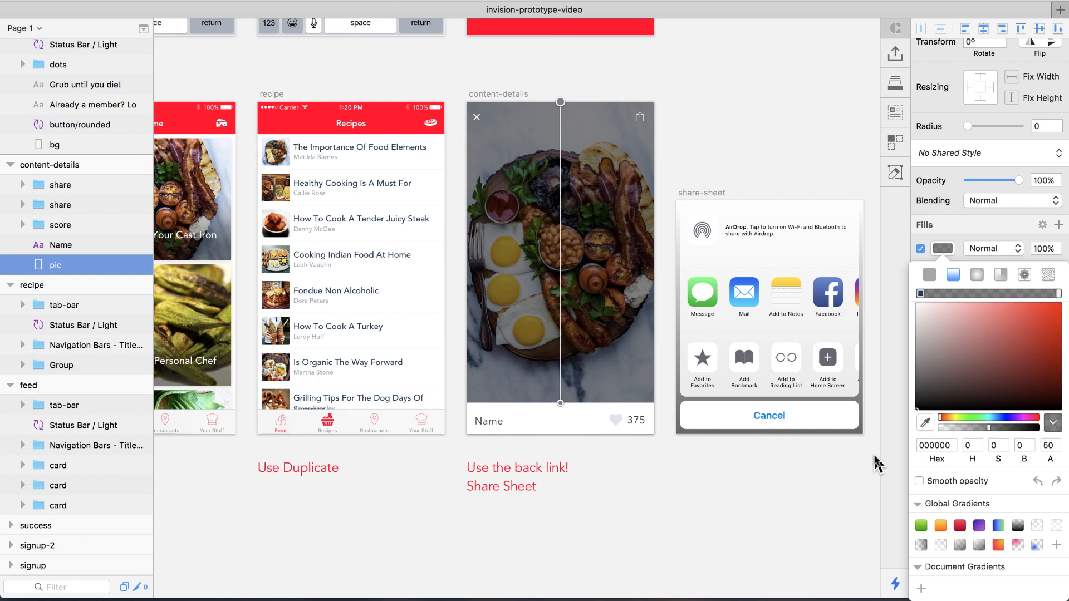
pyautogui.click(1057, 293)
pyautogui.click(1049, 444)
pyautogui.write('0')
pyautogui.press('Return')
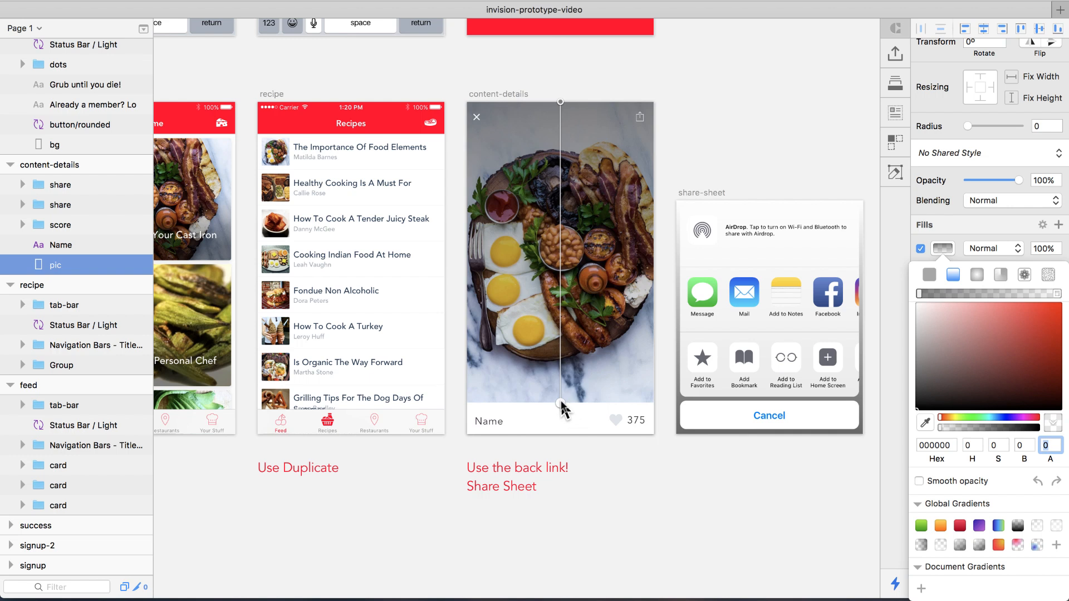
# - Shorten the gradient so it only shades the top of the content-details photo, and raise the alpha of its dark stop
pyautogui.moveTo(560, 403); pyautogui.dragTo(561, 141)
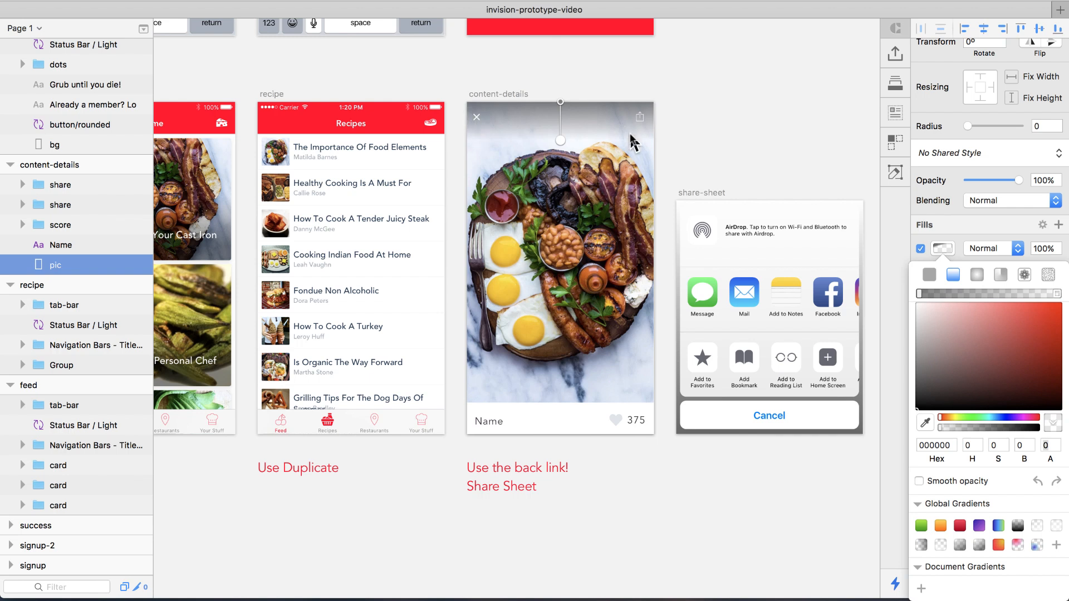
pyautogui.click(920, 294)
pyautogui.click(1047, 444)
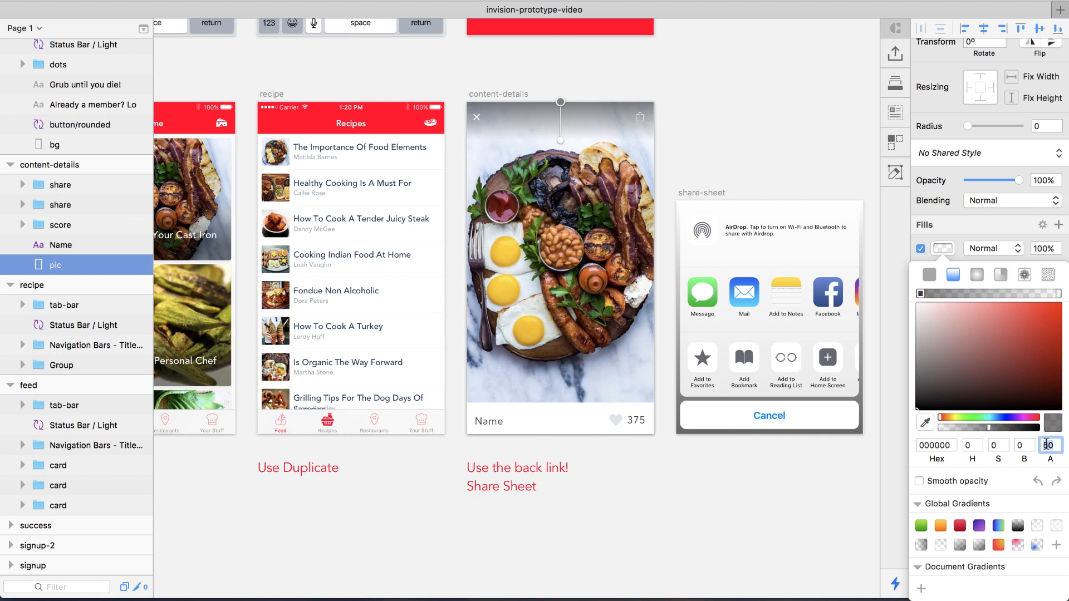
pyautogui.hotkey('shift', 'Up')
pyautogui.click(707, 122)
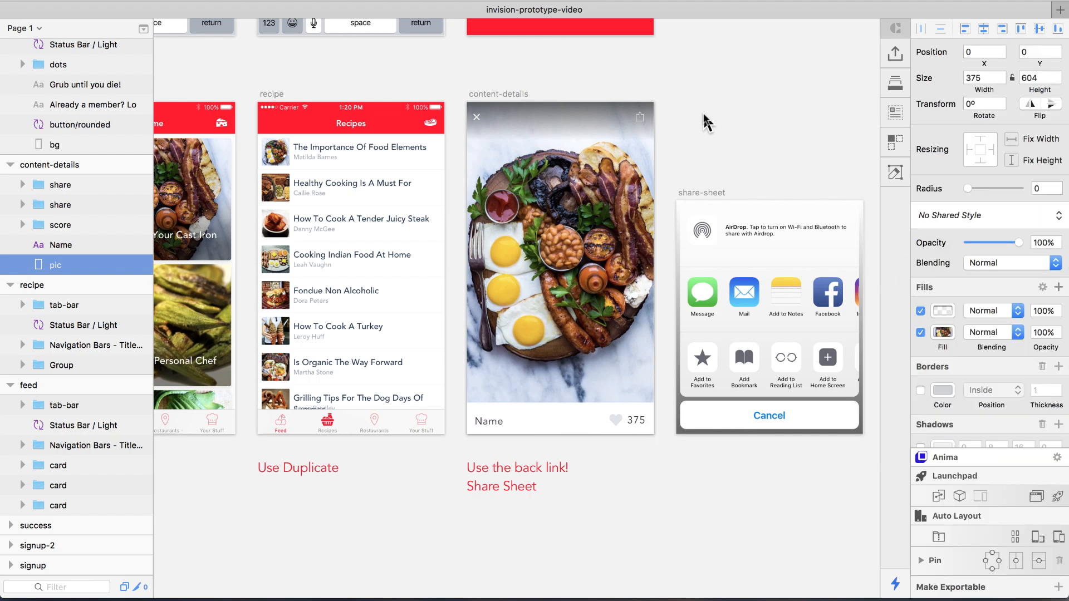
# - Copy the first recipe's title, "The Importance Of Food Elements", and paste it over the Name text in the content-details artboard
pyautogui.scroll(-4, 479, 133)
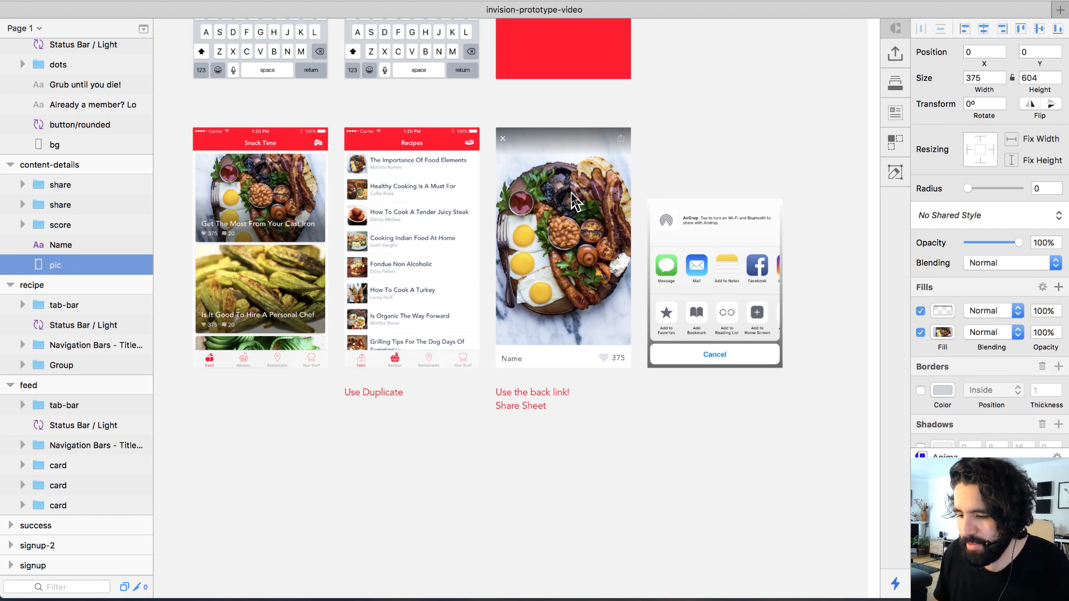
pyautogui.keyDown('super'); pyautogui.click(374, 163); pyautogui.keyUp('super')
pyautogui.doubleClick(383, 161)
pyautogui.press('super+c')
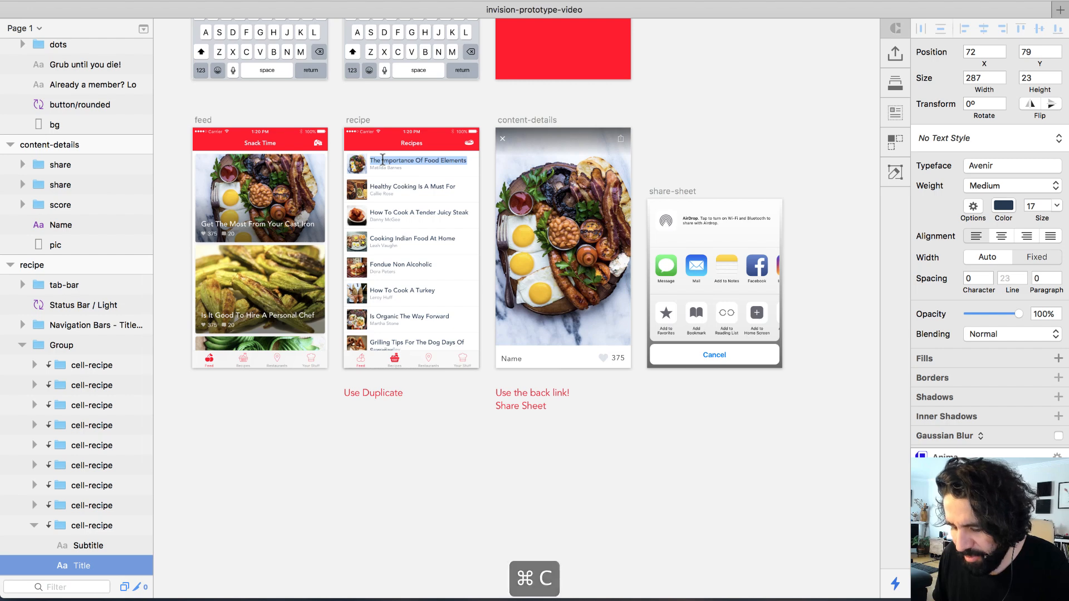
pyautogui.press('Escape')
pyautogui.moveTo(446, 179); pyautogui.dragTo(613, 435)
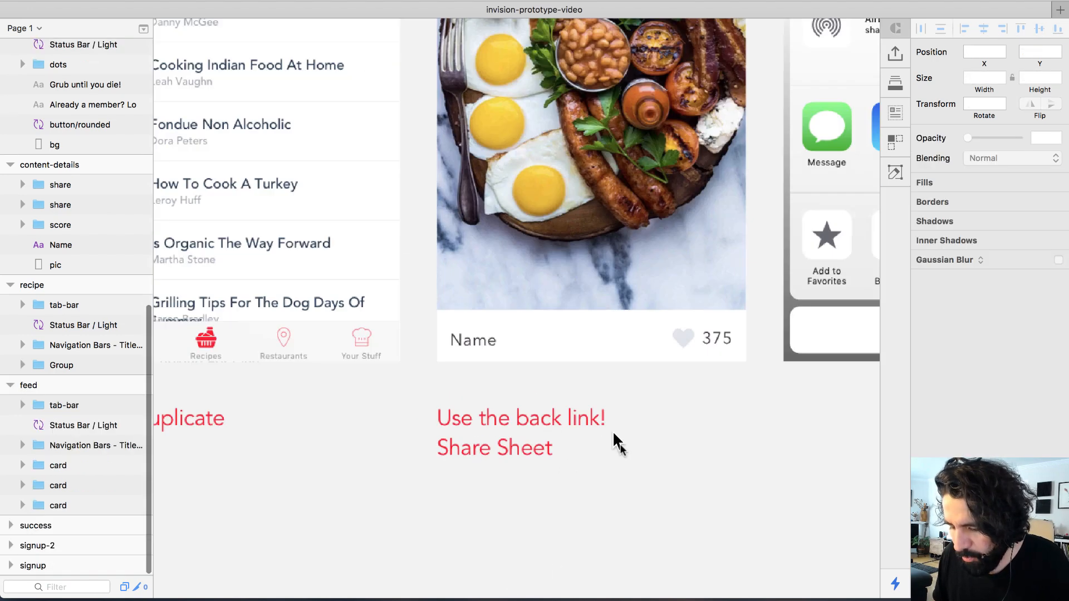
pyautogui.click(470, 335)
pyautogui.press('super+v')
pyautogui.press('super+1')
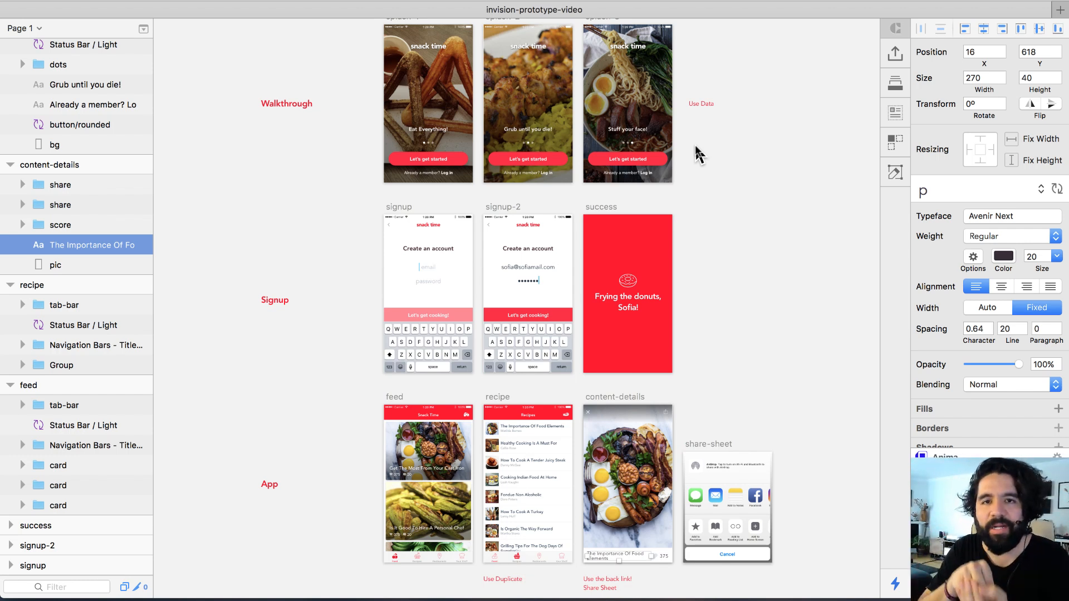
# - Draw a rectangle about 359 by 404 on splash-1, covering the area between the snack time title and the "Let's get started" button
pyautogui.click(289, 60)
pyautogui.scroll(2, 346, 99)
pyautogui.moveTo(344, 98); pyautogui.dragTo(685, 271)
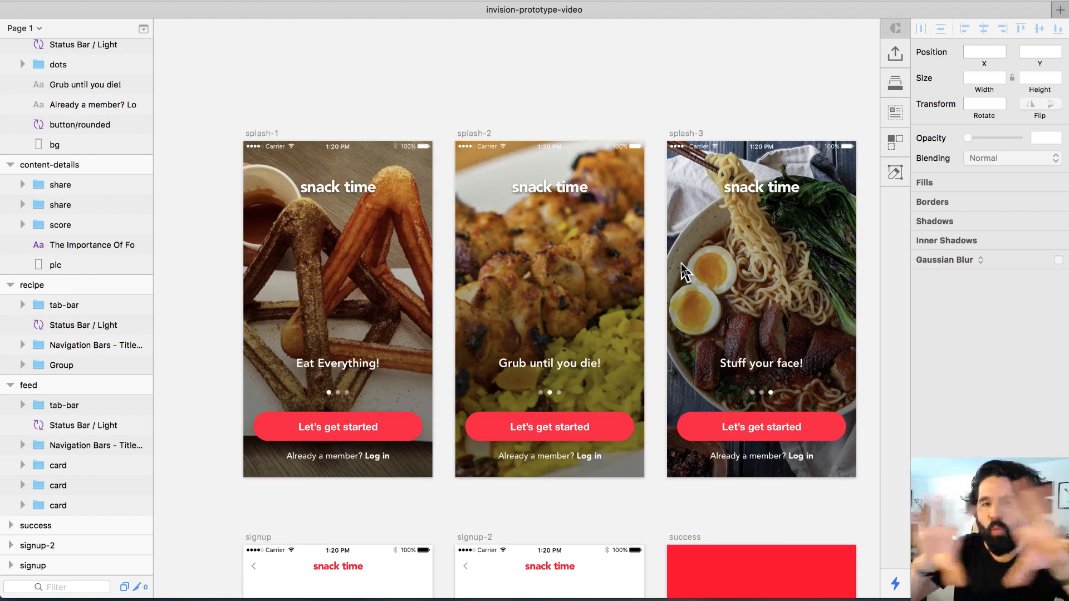
pyautogui.scroll(-2, 685, 272)
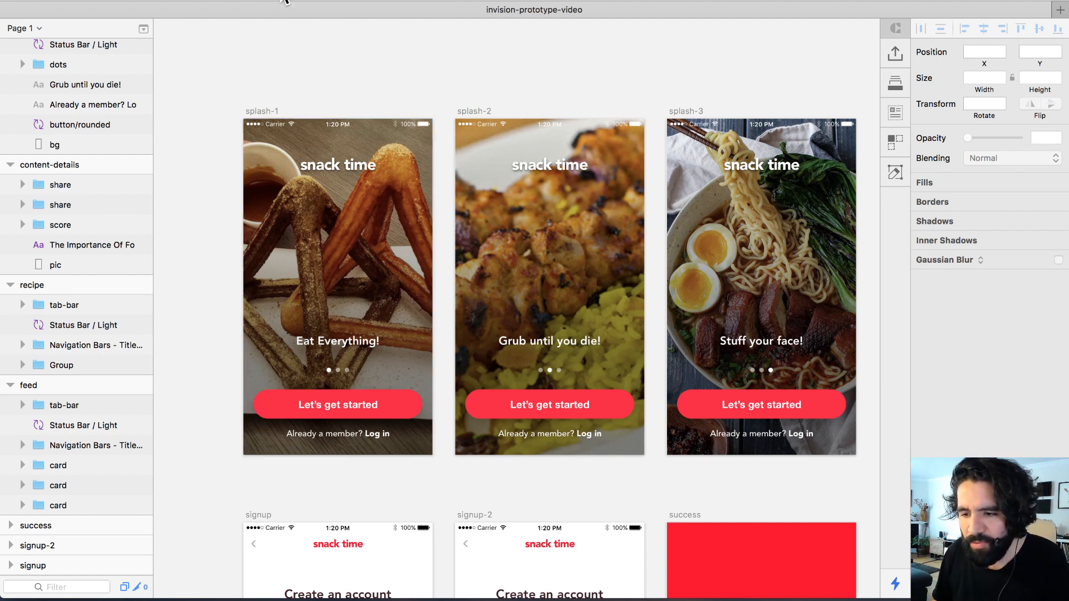
pyautogui.click(284, 0)
pyautogui.moveTo(248, 173); pyautogui.dragTo(429, 376)
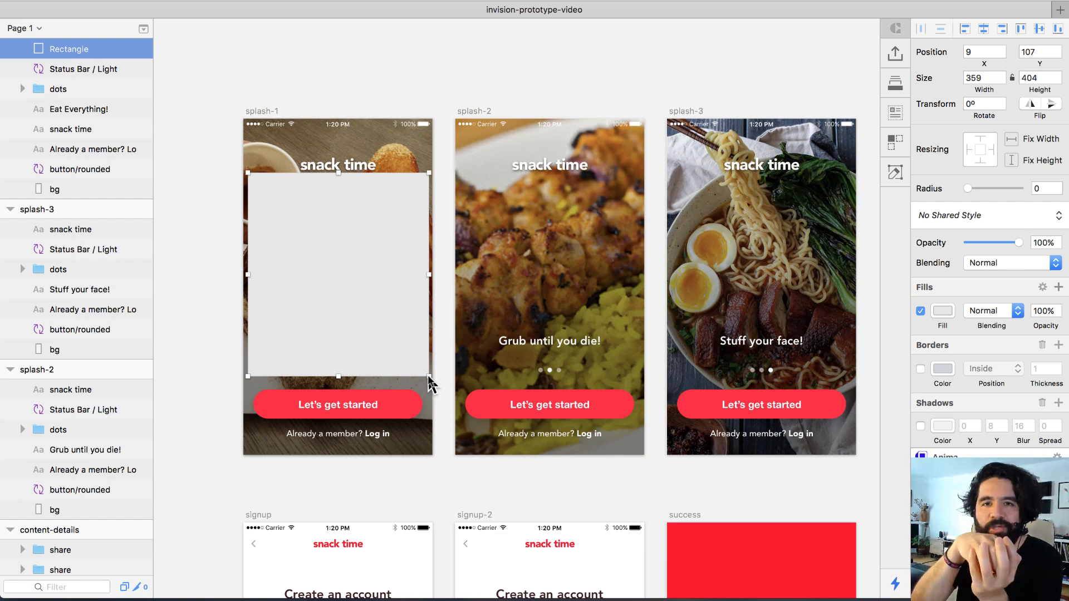
pyautogui.click(400, 408)
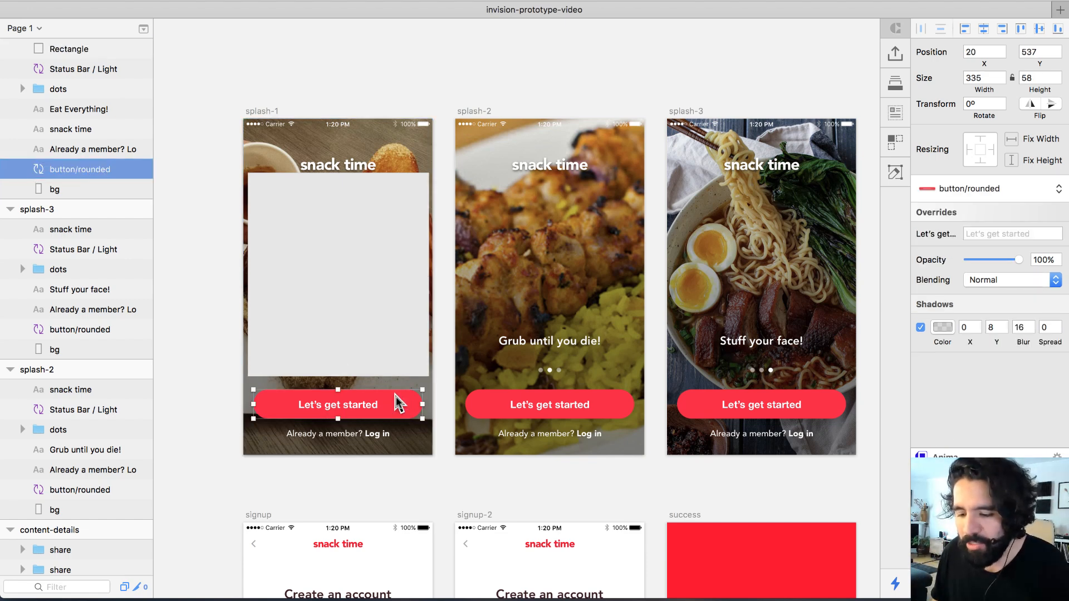
pyautogui.click(269, 439)
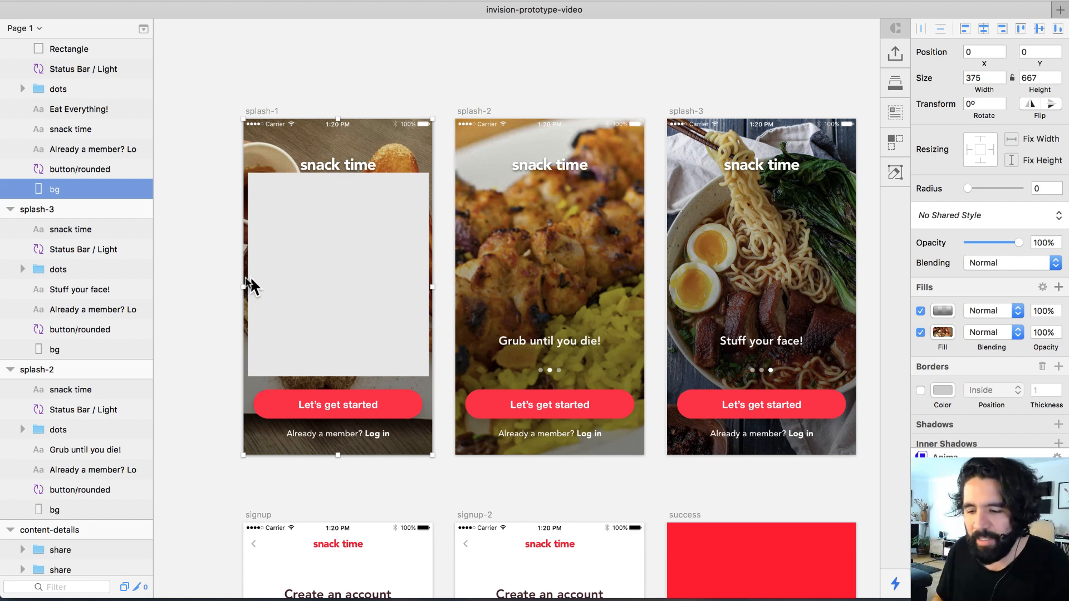
# - Set the splash-1 rectangle's opacity to 0% and rename its layer "hit-area"
pyautogui.click(298, 267)
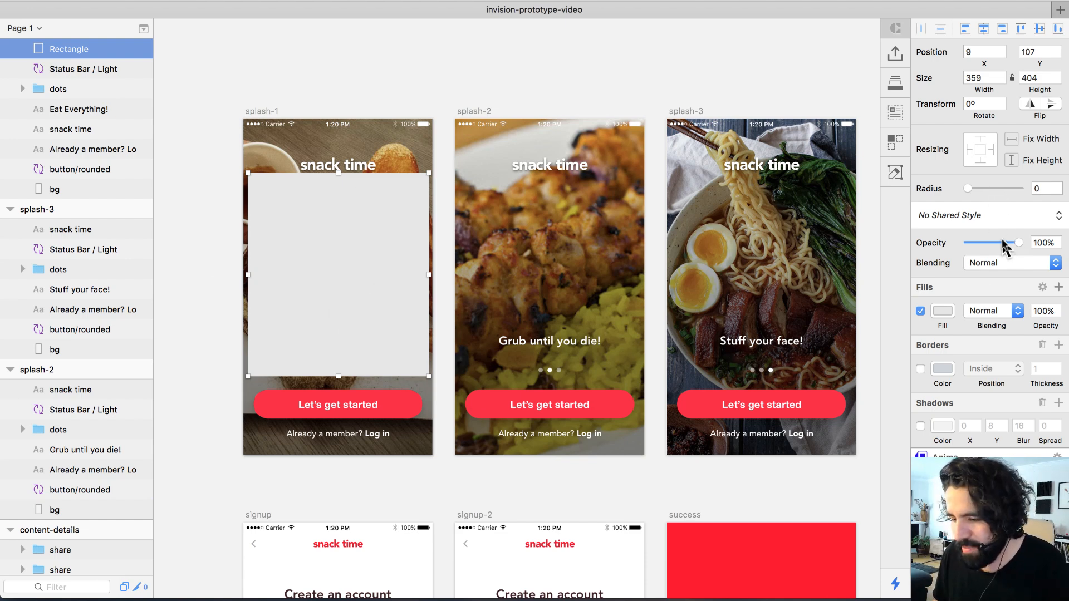
pyautogui.moveTo(1005, 245); pyautogui.dragTo(967, 244)
pyautogui.doubleClick(70, 49)
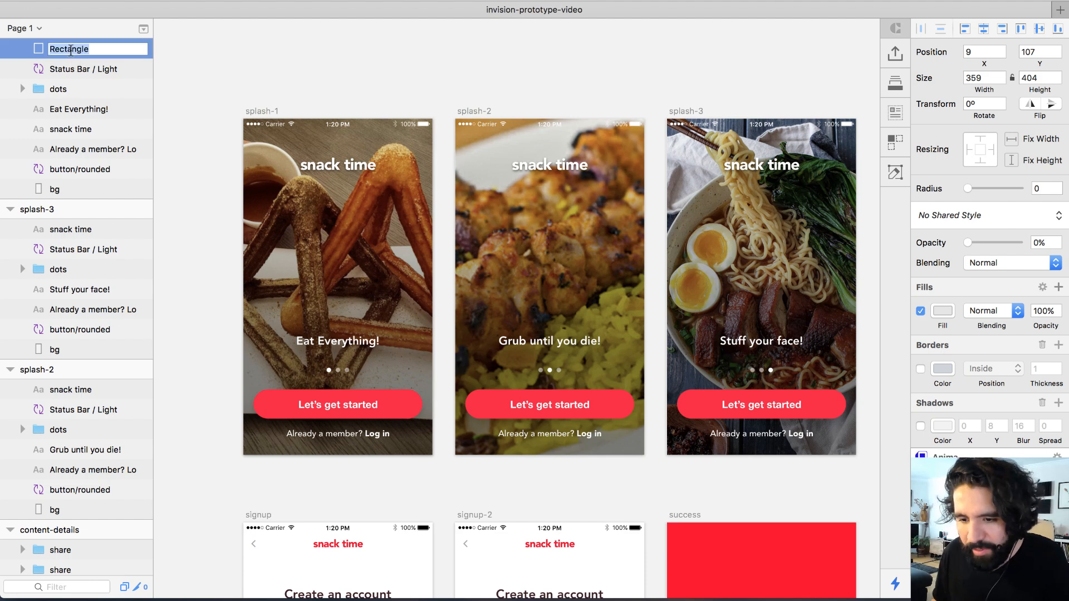
pyautogui.write('hit-area')
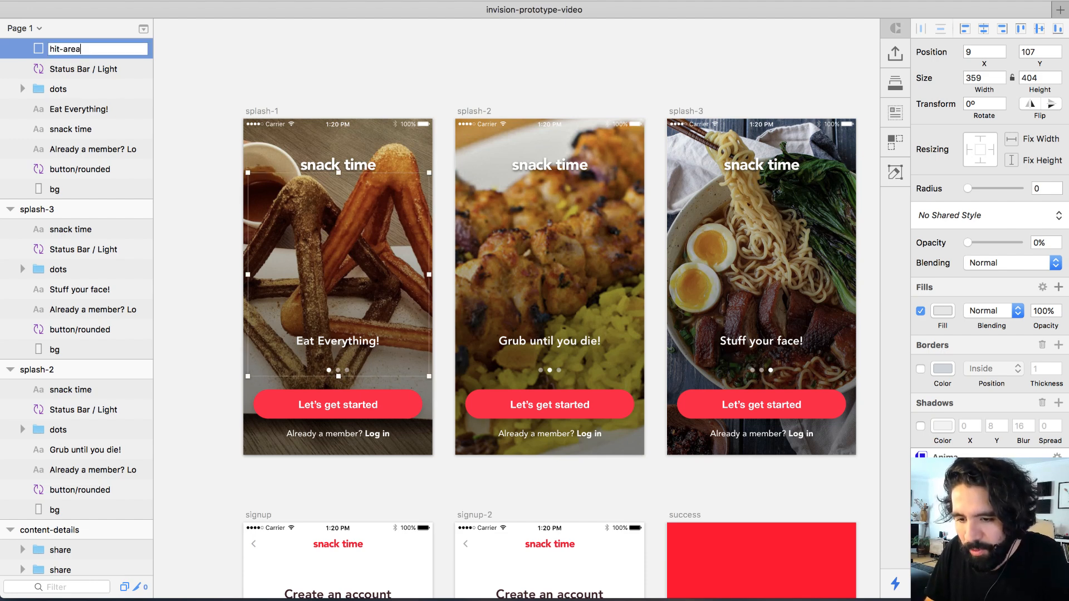
pyautogui.press('Return')
# - Link the splash-1 hit-area to the splash-2 artboard with a Swipe Left gesture and a Push Left transition
pyautogui.scroll(3, 55, 112)
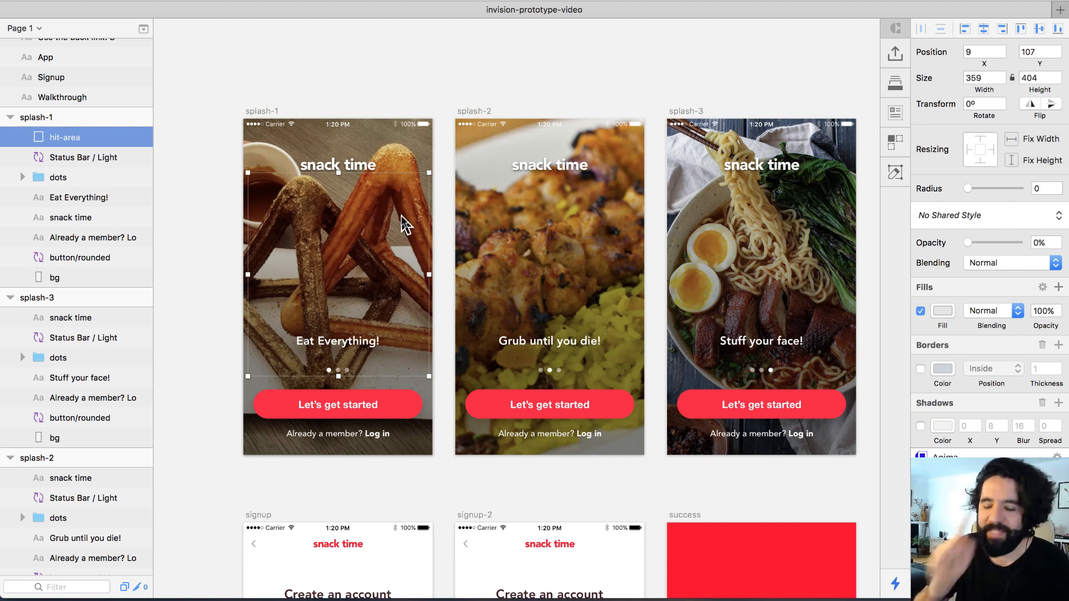
pyautogui.press('c')
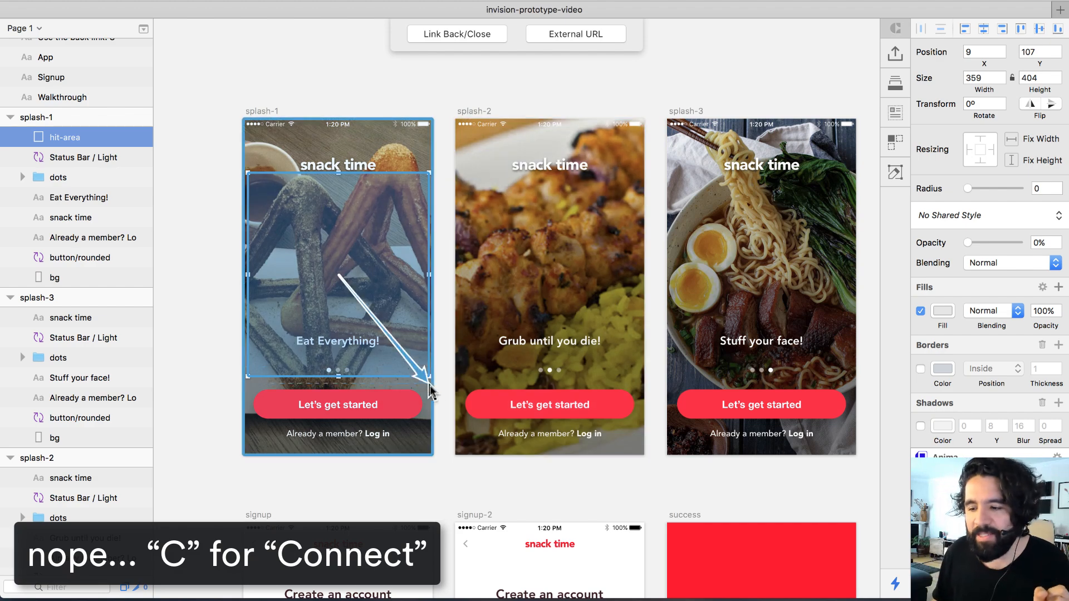
pyautogui.hscroll(5, 471, 384)
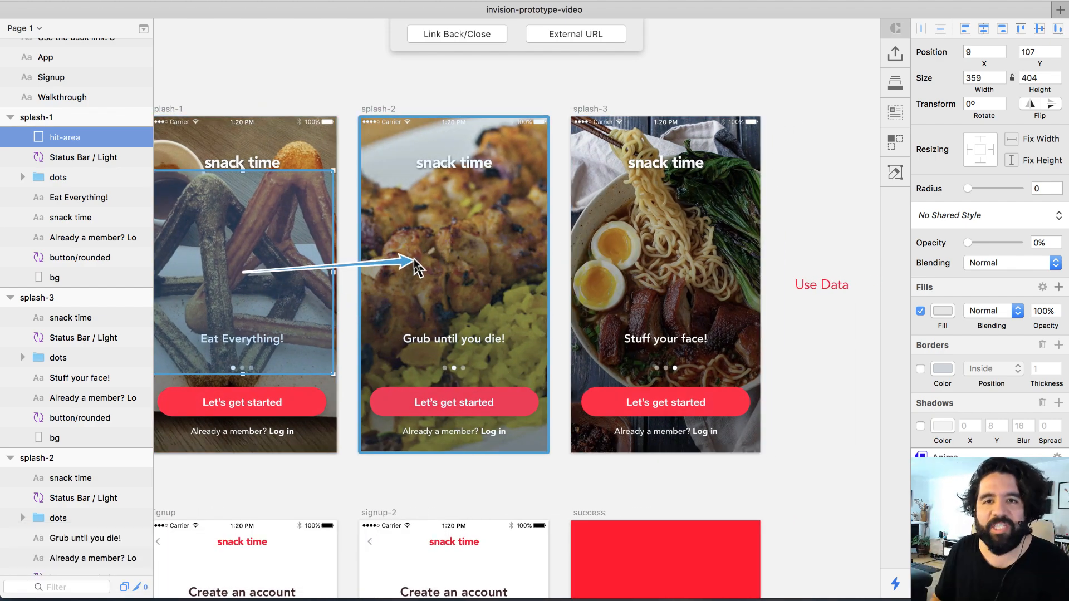
pyautogui.hscroll(-2, 417, 267)
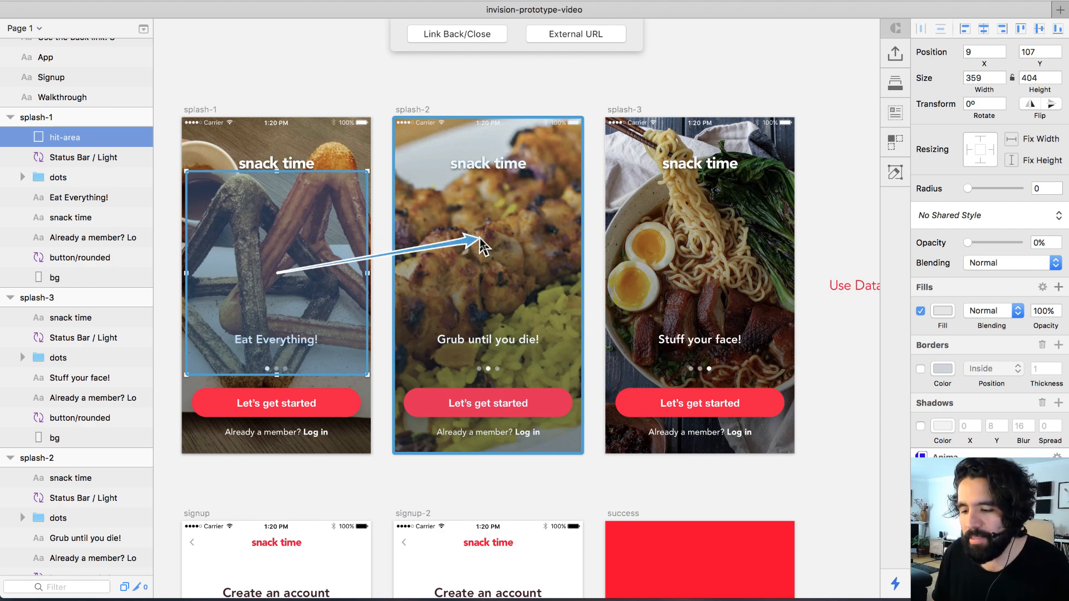
pyautogui.click(473, 256)
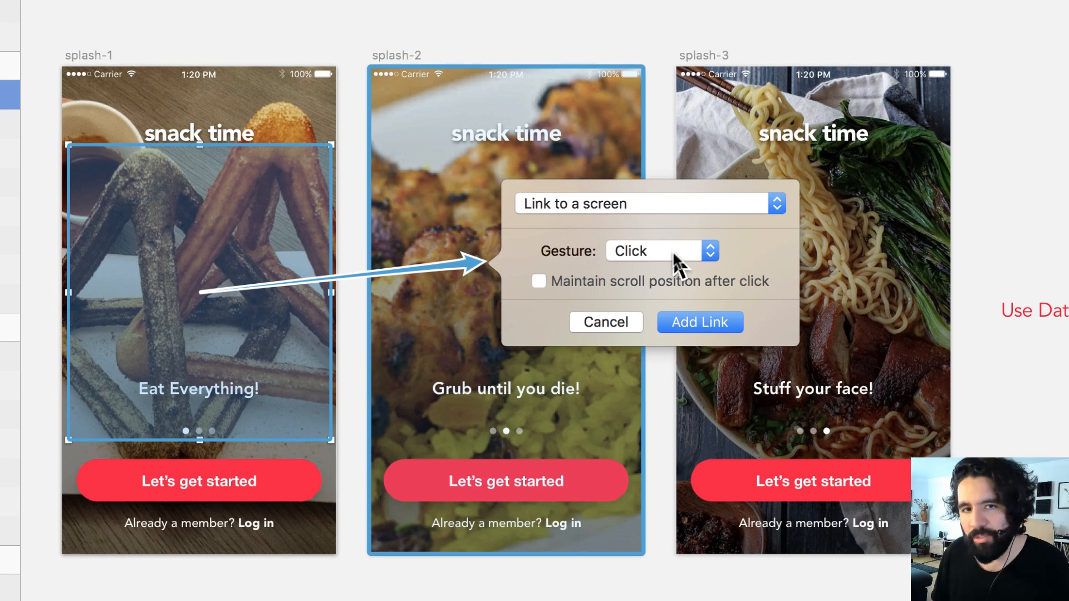
pyautogui.click(673, 251)
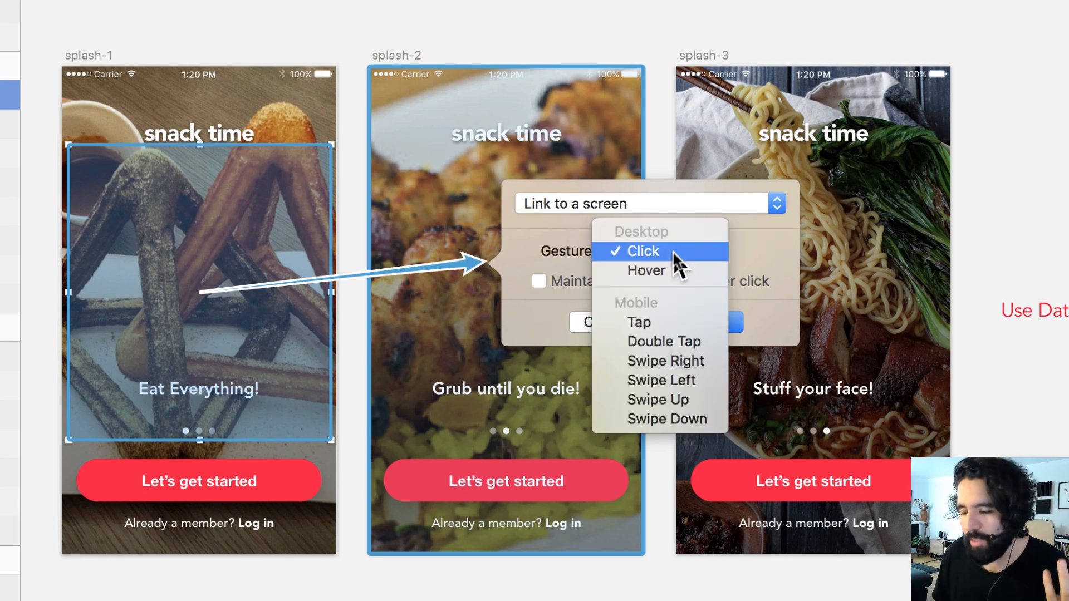
pyautogui.click(690, 381)
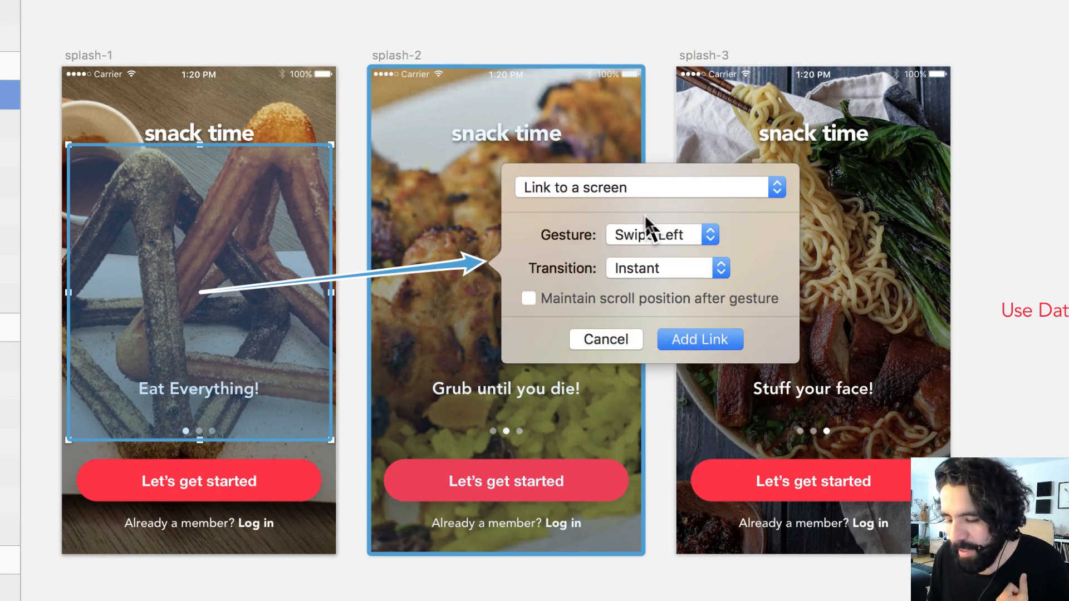
pyautogui.click(658, 265)
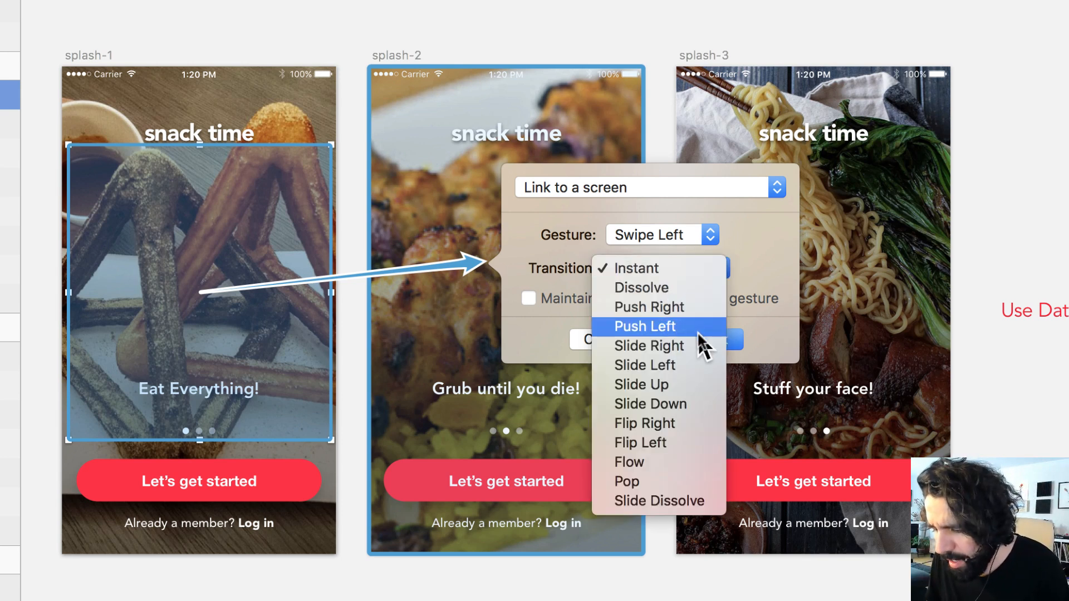
pyautogui.click(690, 326)
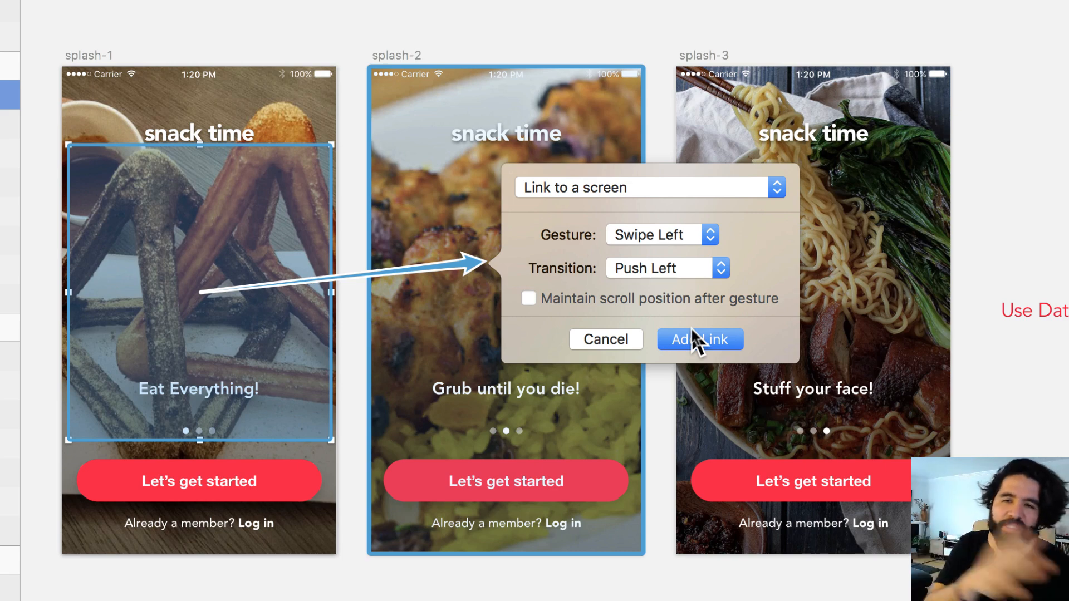
pyautogui.click(720, 339)
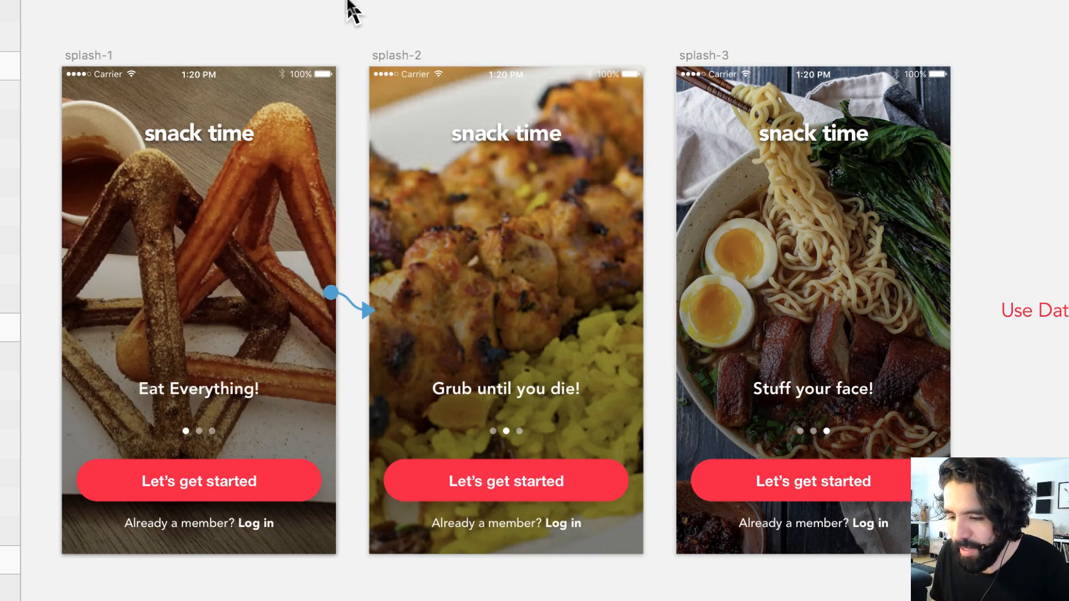
# - Copy the splash-1 hit-area and paste it into the splash-2 artboard
pyautogui.click(276, 223)
pyautogui.press('super+c')
pyautogui.click(392, 55)
pyautogui.press('super+v')
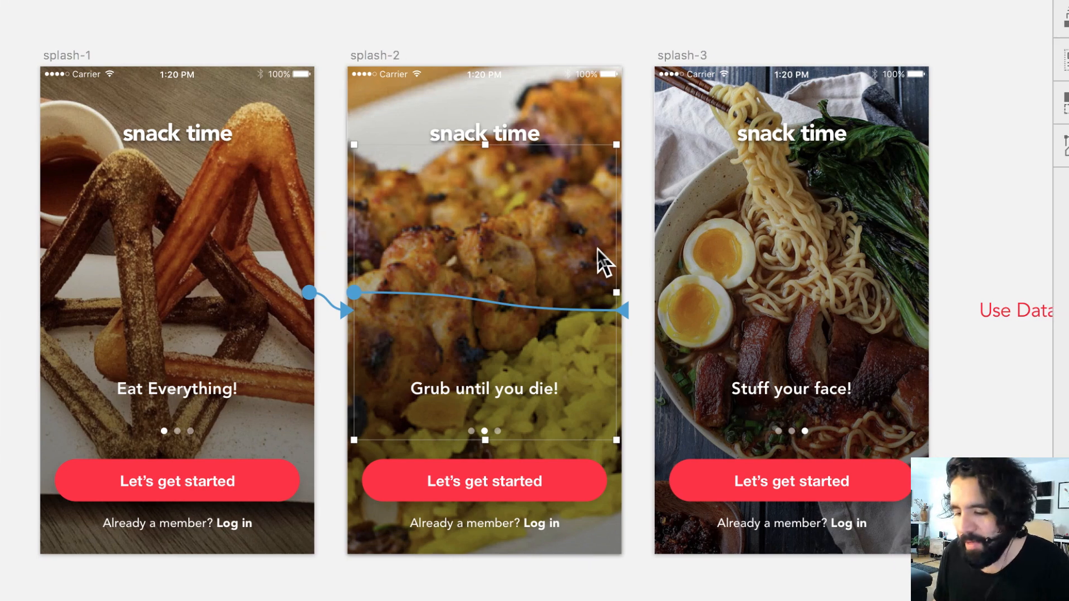
# - Link the splash-2 hit-area to the splash-3 artboard with a Swipe Left gesture and a Push Left transition
pyautogui.press('c')
pyautogui.click(823, 228)
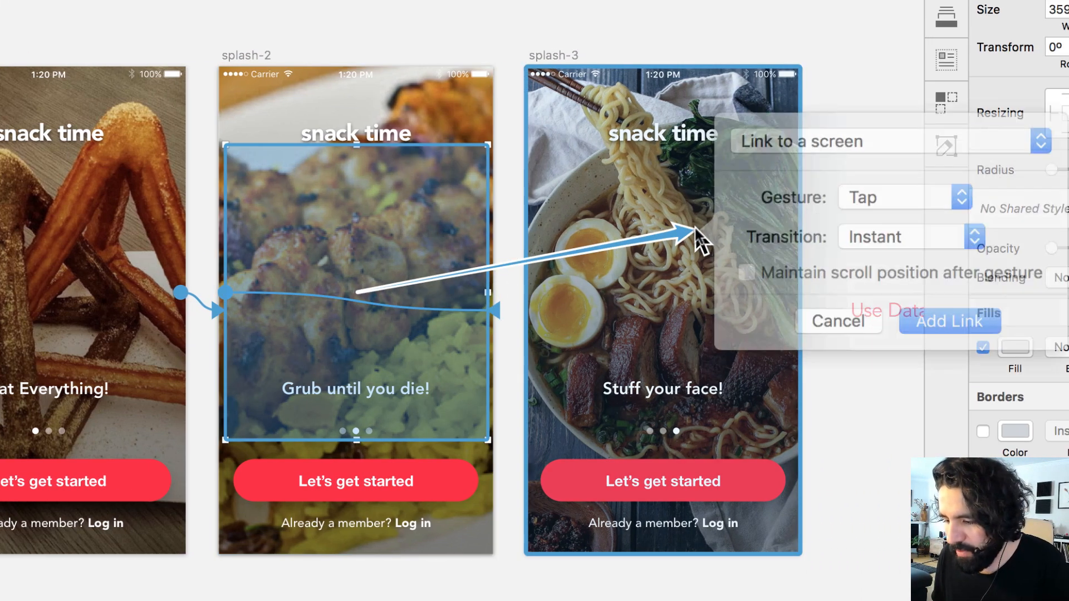
pyautogui.click(873, 201)
pyautogui.click(908, 257)
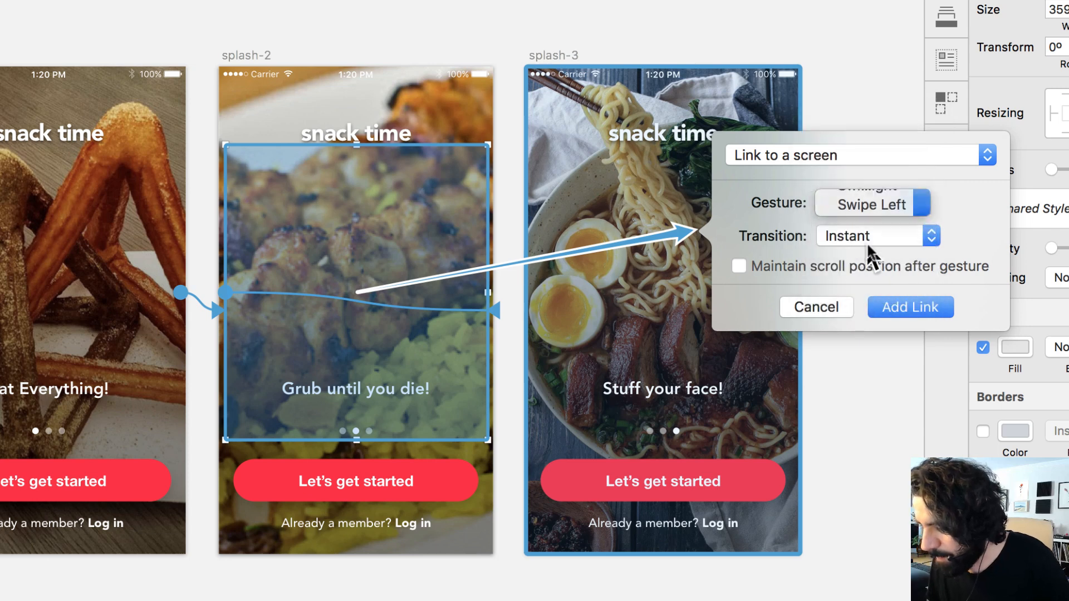
pyautogui.click(866, 239)
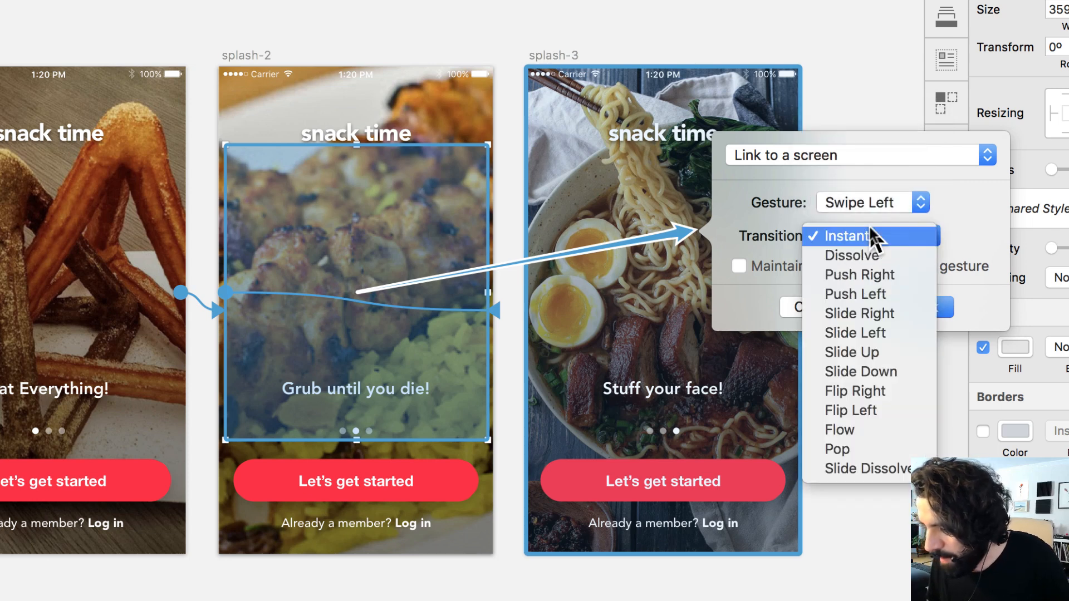
pyautogui.click(894, 294)
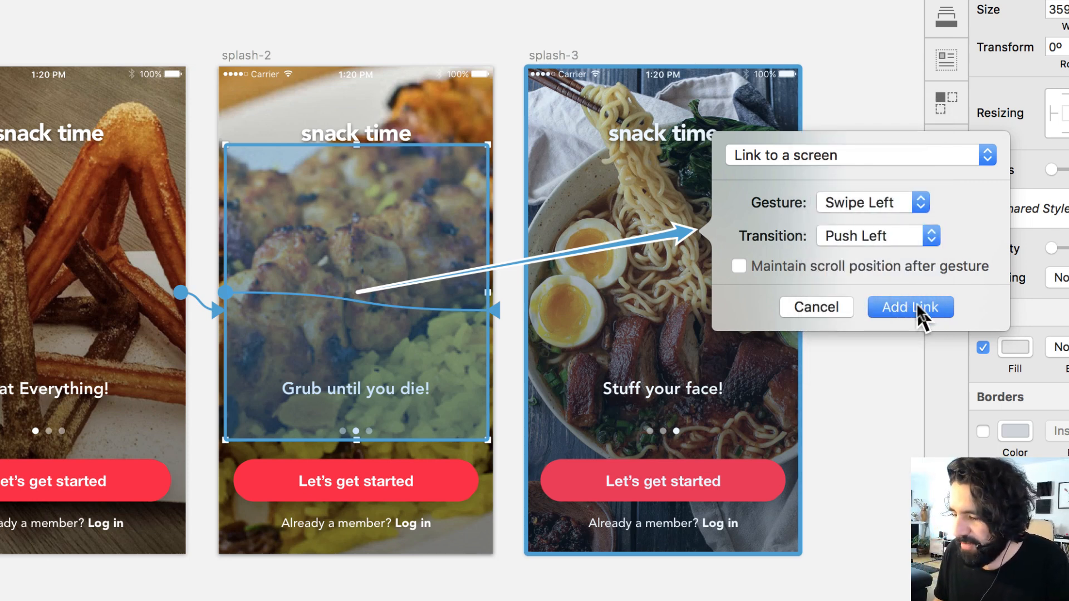
pyautogui.click(916, 306)
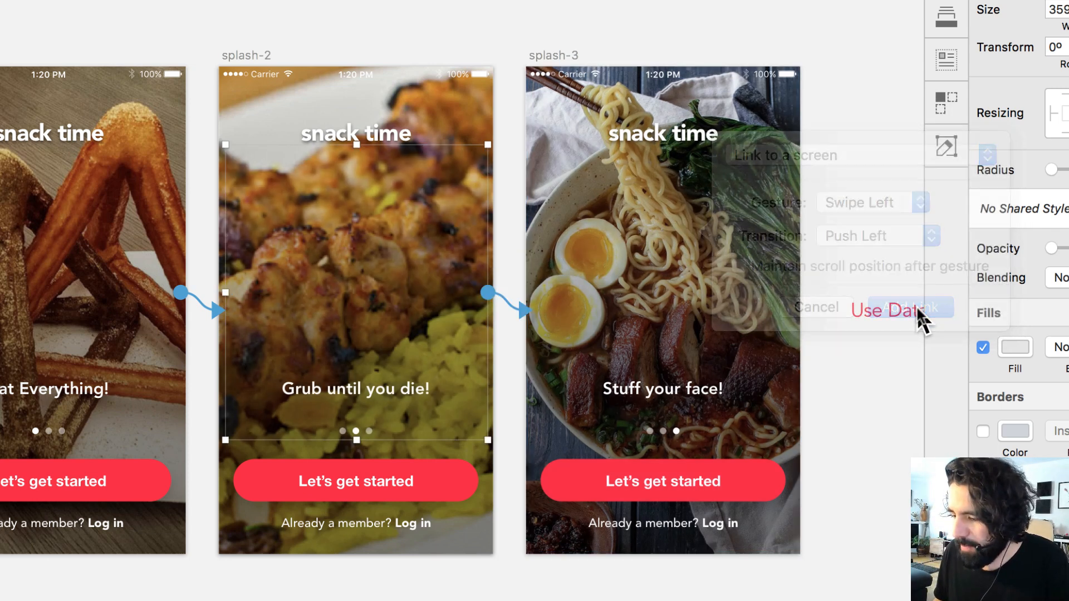
# - Paste the hit-area into splash-3 and link it to splash-1 with a Swipe Right gesture and a Push Left transition
pyautogui.click(559, 58)
pyautogui.press('super+v')
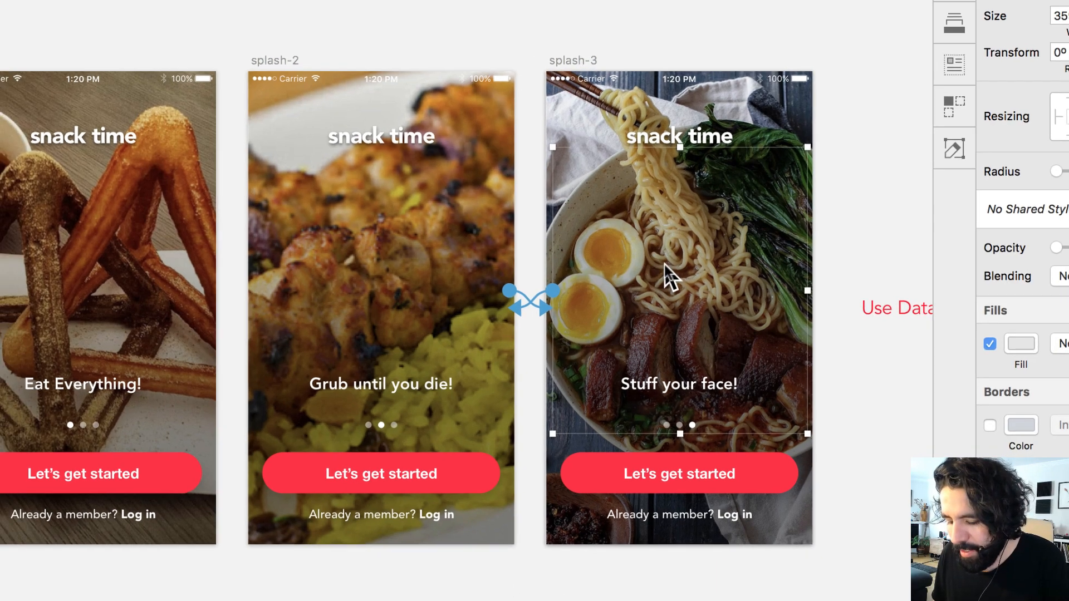
pyautogui.press('c')
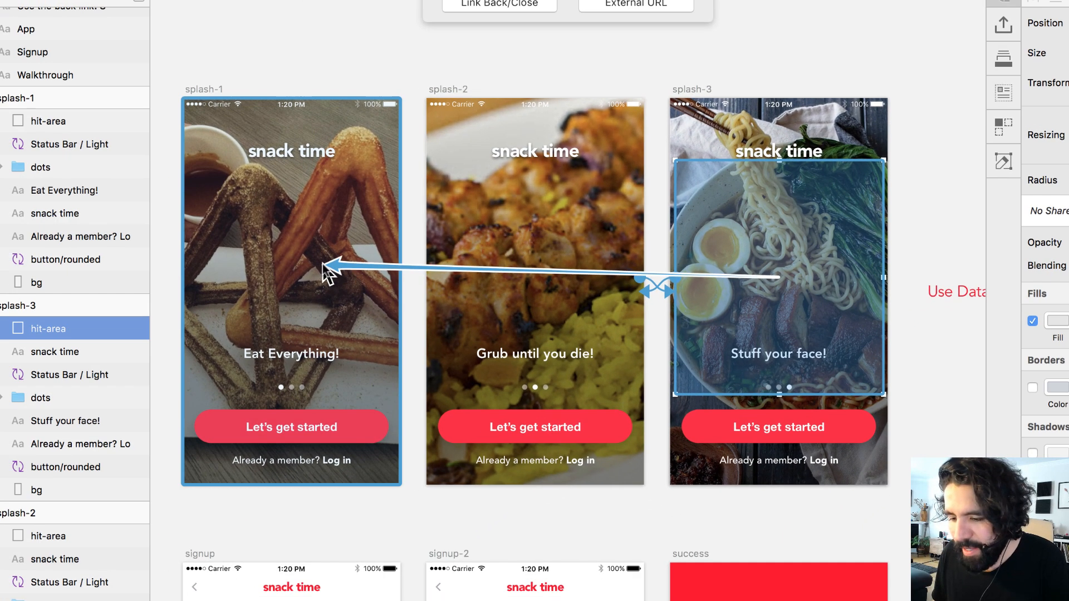
pyautogui.click(322, 263)
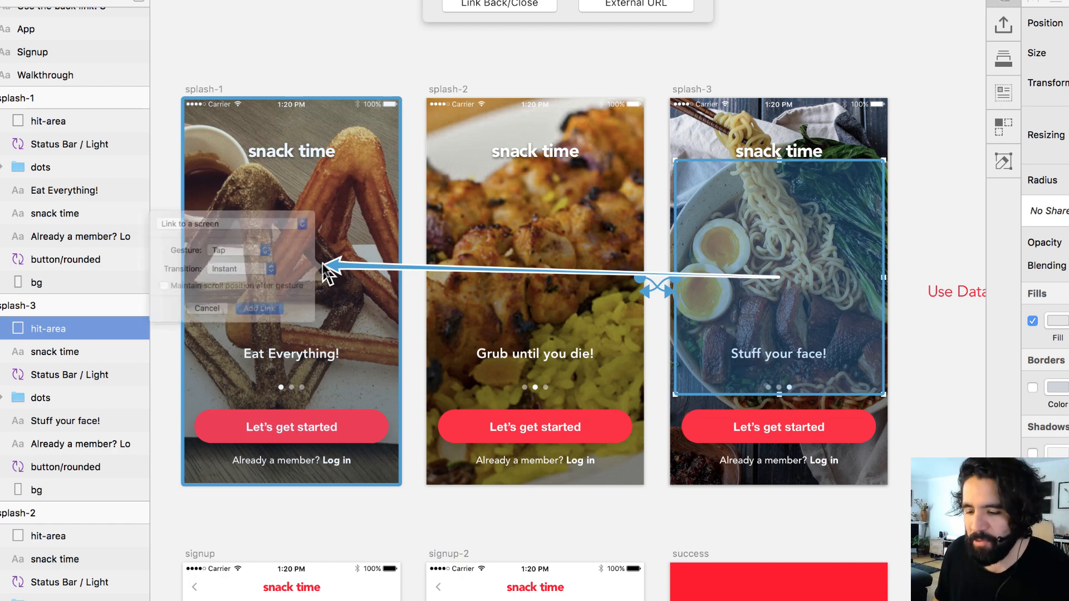
pyautogui.click(238, 244)
pyautogui.click(223, 275)
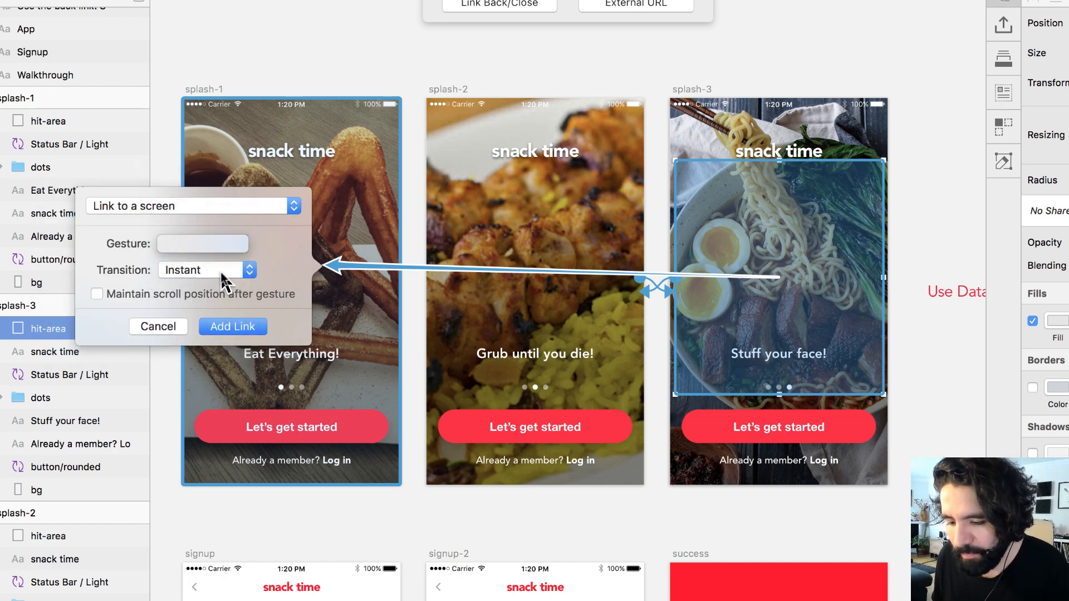
pyautogui.click(219, 269)
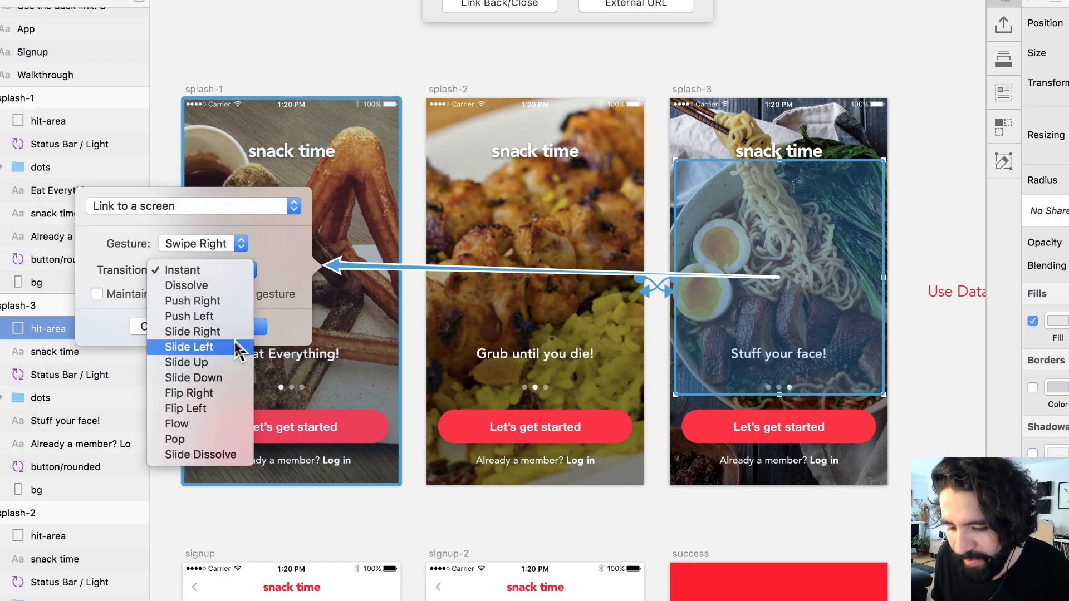
pyautogui.click(233, 317)
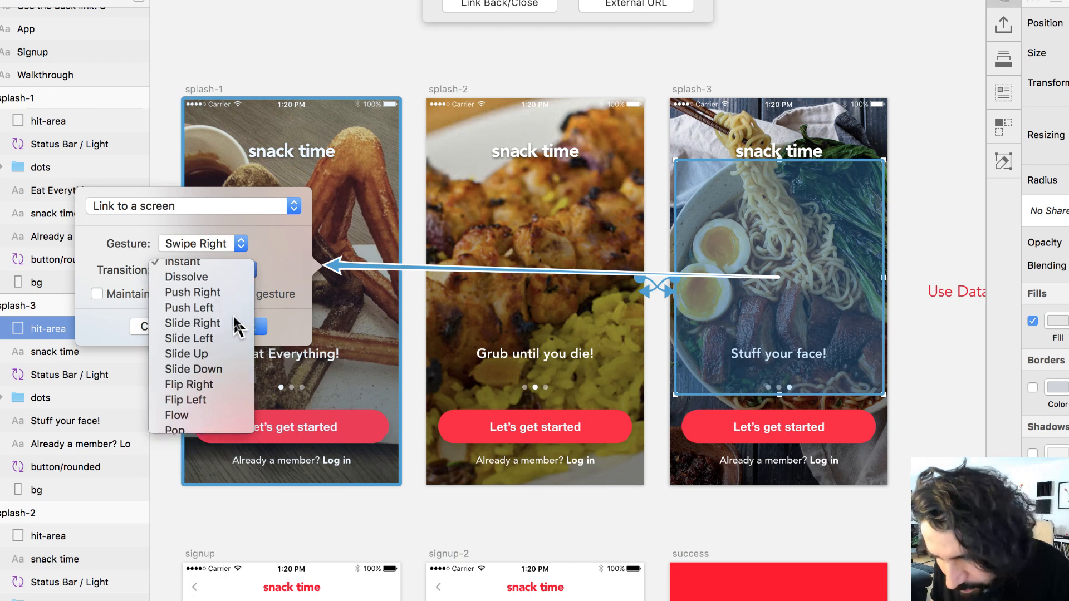
pyautogui.click(248, 322)
pyautogui.click(358, 53)
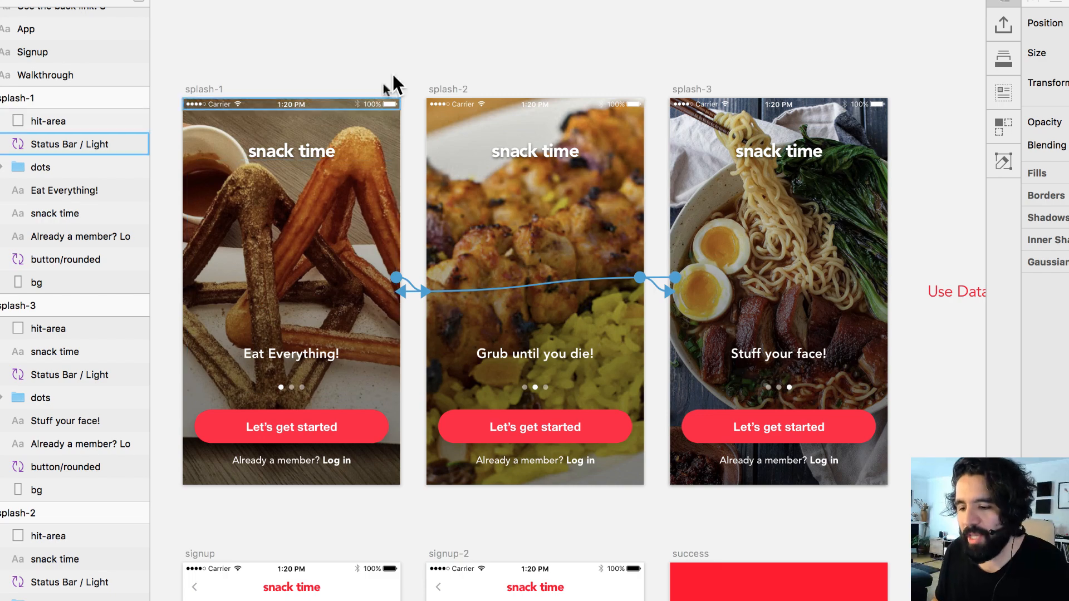
pyautogui.scroll(-2, 390, 87)
pyautogui.scroll(-3, 388, 86)
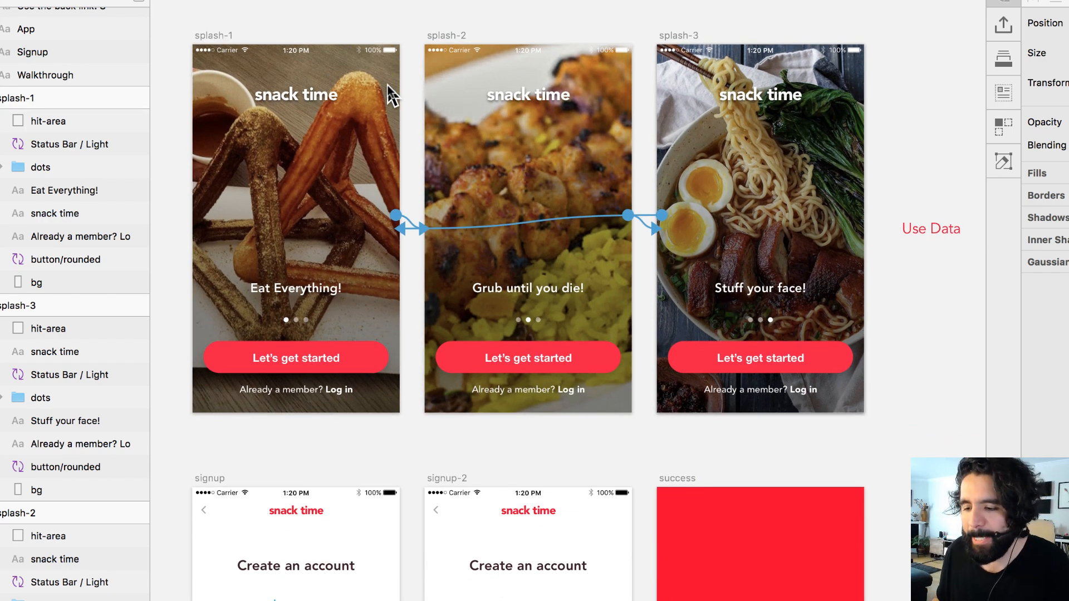
pyautogui.click(327, 363)
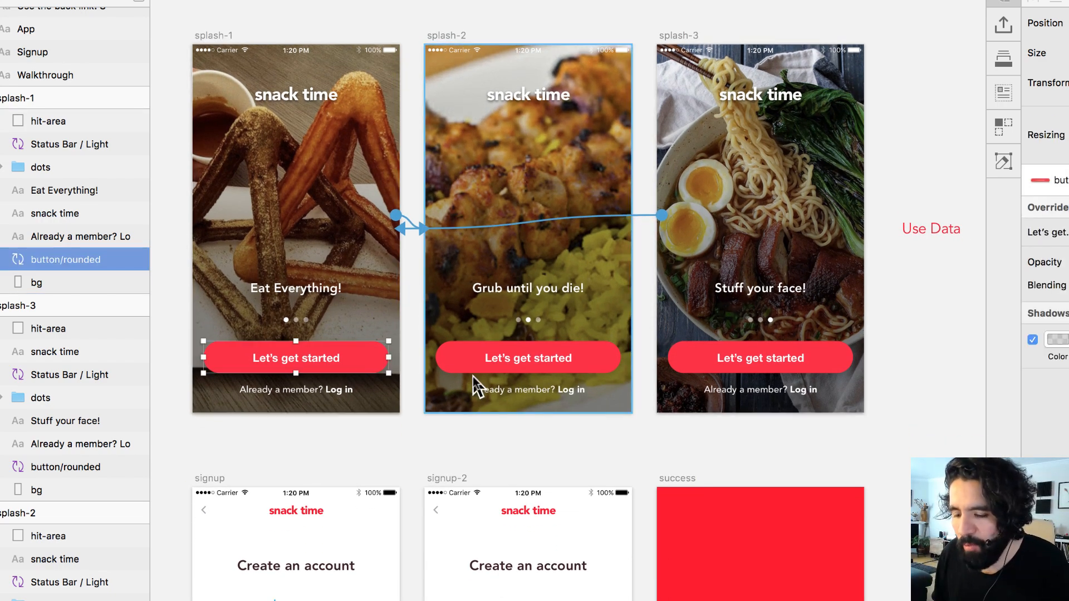
pyautogui.scroll(-5, 472, 376)
pyautogui.scroll(-3, 474, 384)
pyautogui.keyDown('shift'); pyautogui.click(543, 170); pyautogui.keyUp('shift')
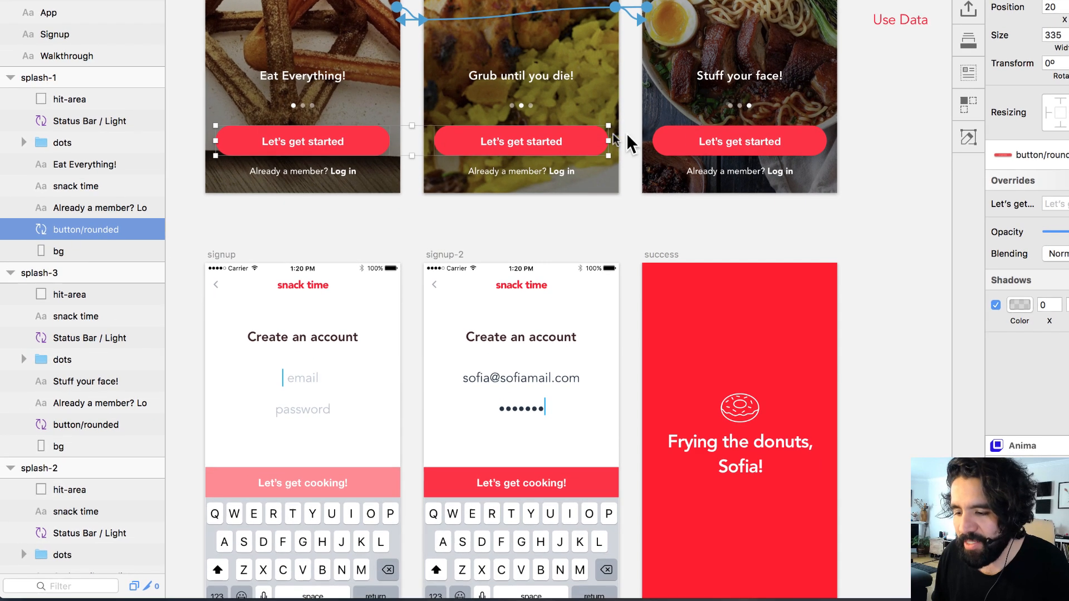
pyautogui.click(556, 218)
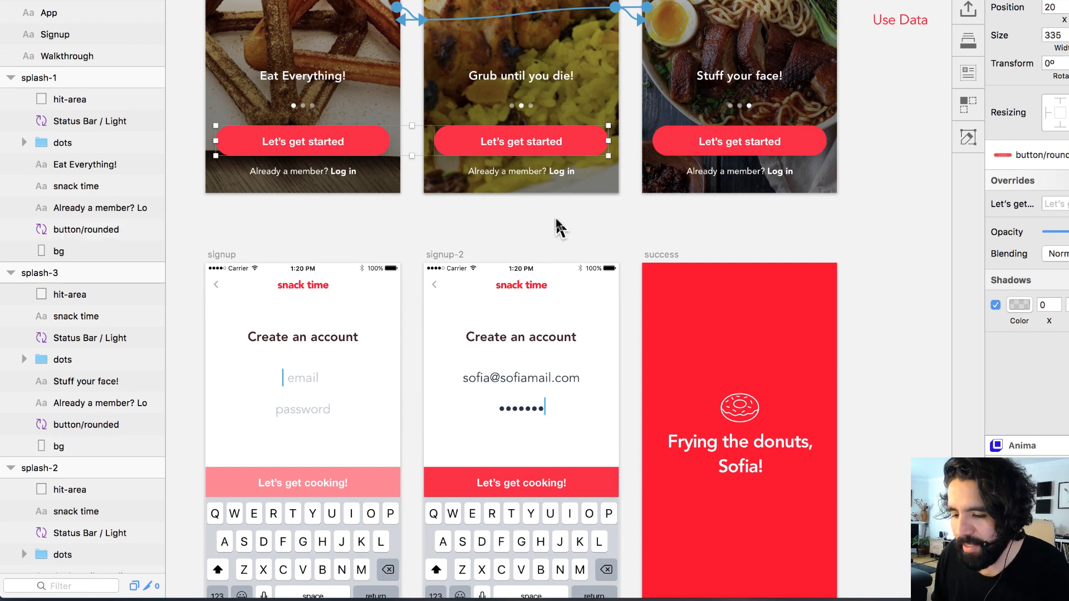
# - Link the "Let's get started" buttons on all three splash artboards to the signup artboard with a Tap gesture and a Push Left transition
pyautogui.click(328, 136)
pyautogui.keyDown('shift'); pyautogui.click(515, 146); pyautogui.keyUp('shift')
pyautogui.keyDown('shift'); pyautogui.click(740, 143); pyautogui.keyUp('shift')
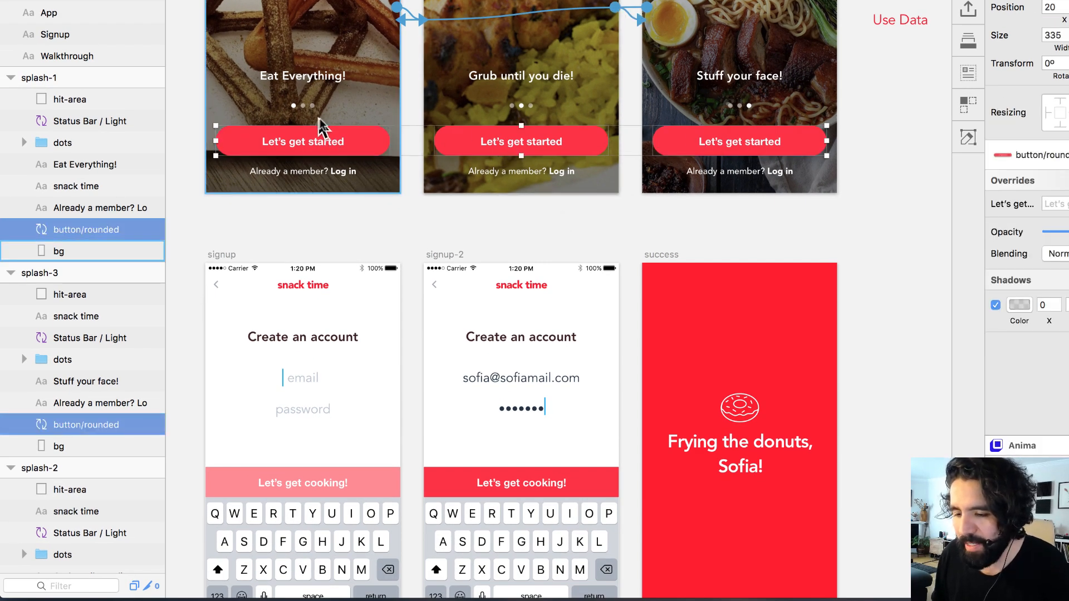
pyautogui.scroll(-2, 461, 184)
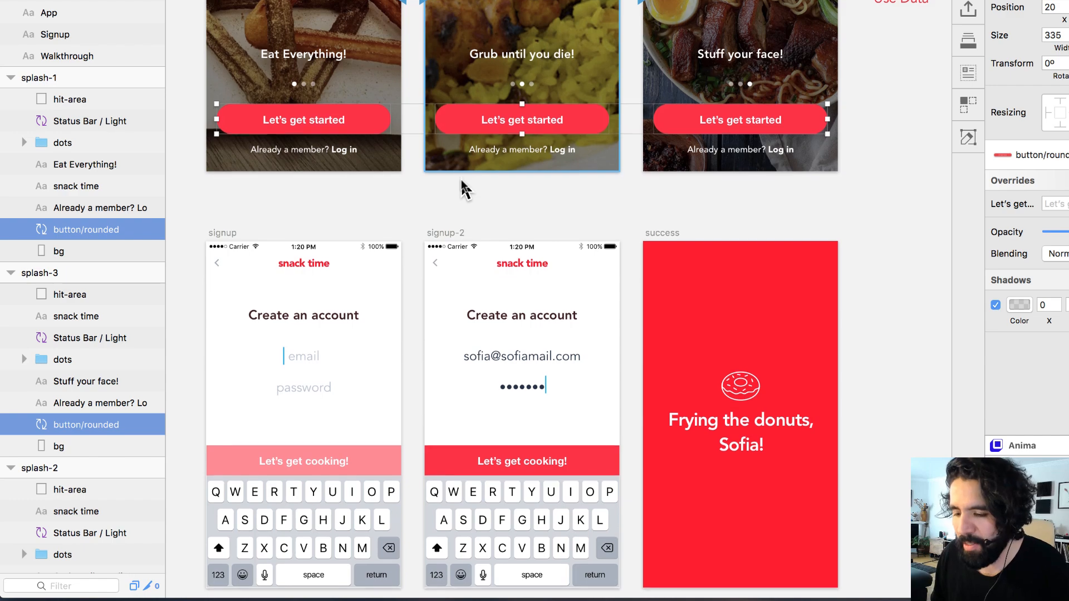
pyautogui.press('w')
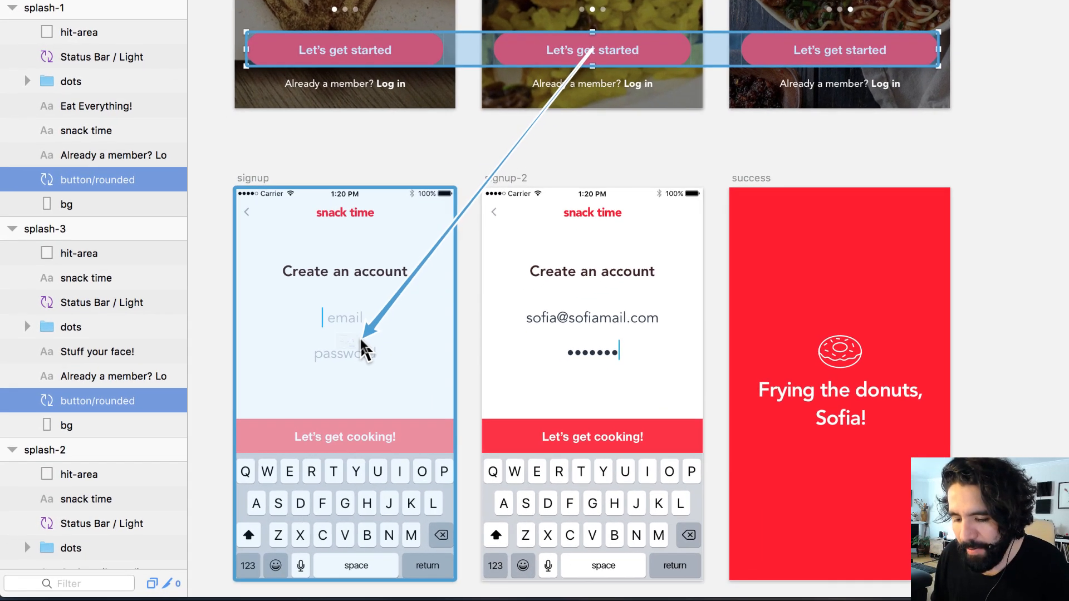
pyautogui.click(320, 368)
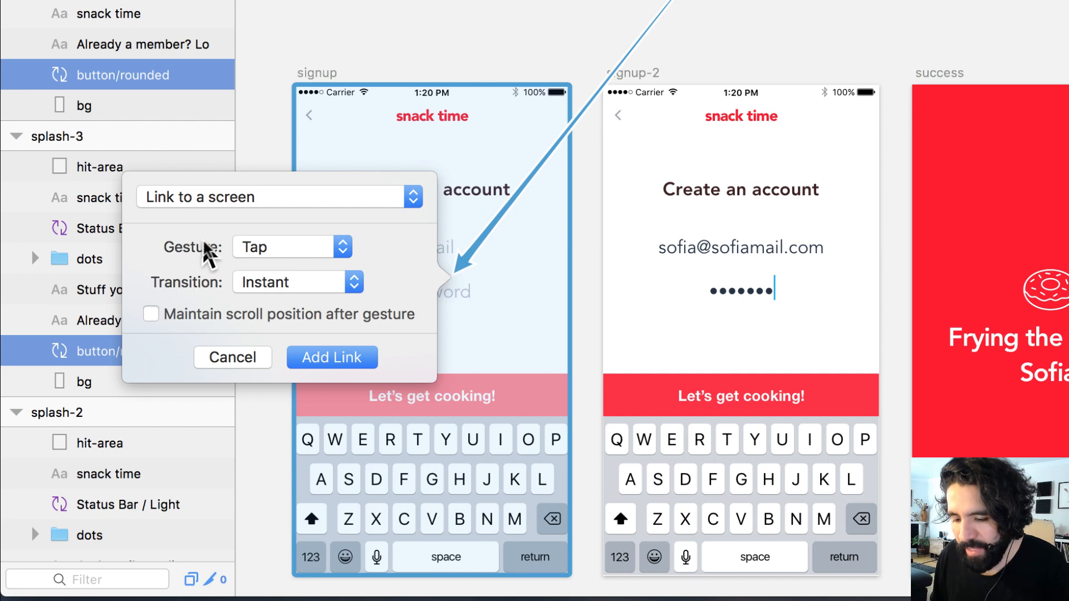
pyautogui.click(300, 282)
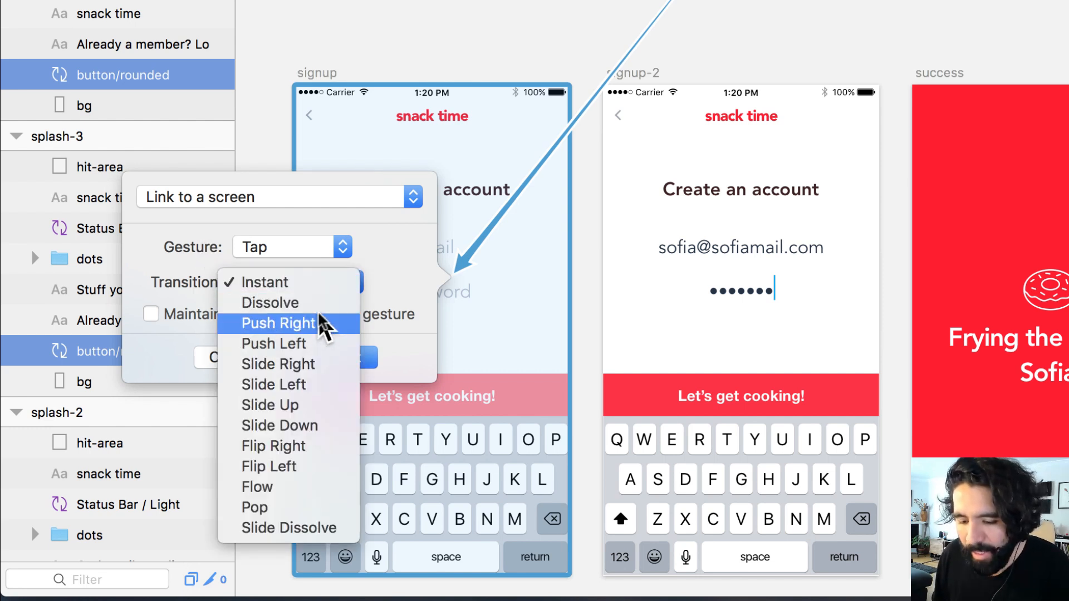
pyautogui.click(333, 351)
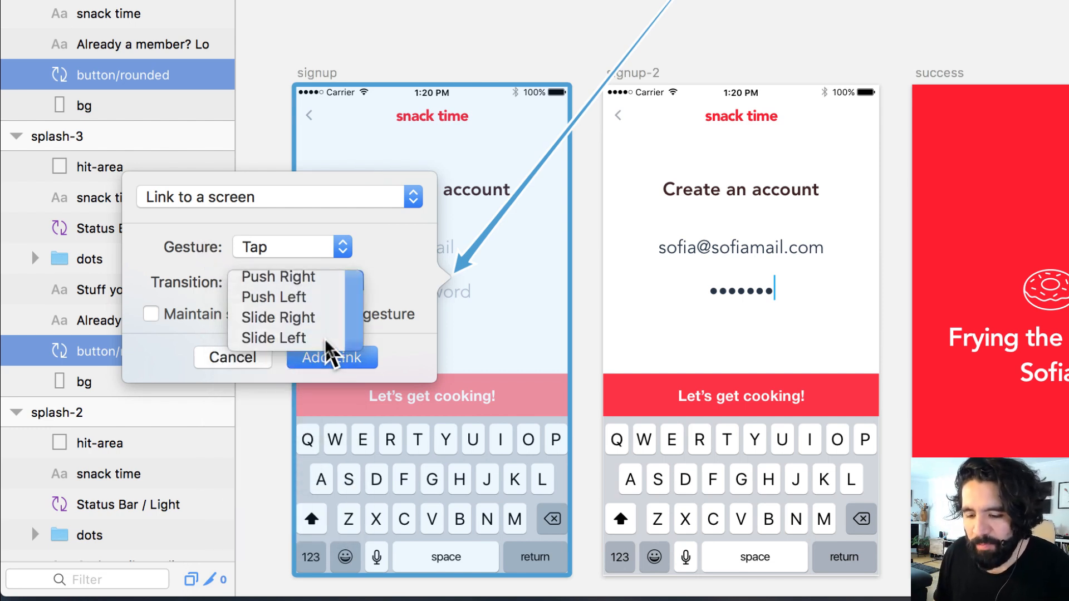
pyautogui.click(355, 360)
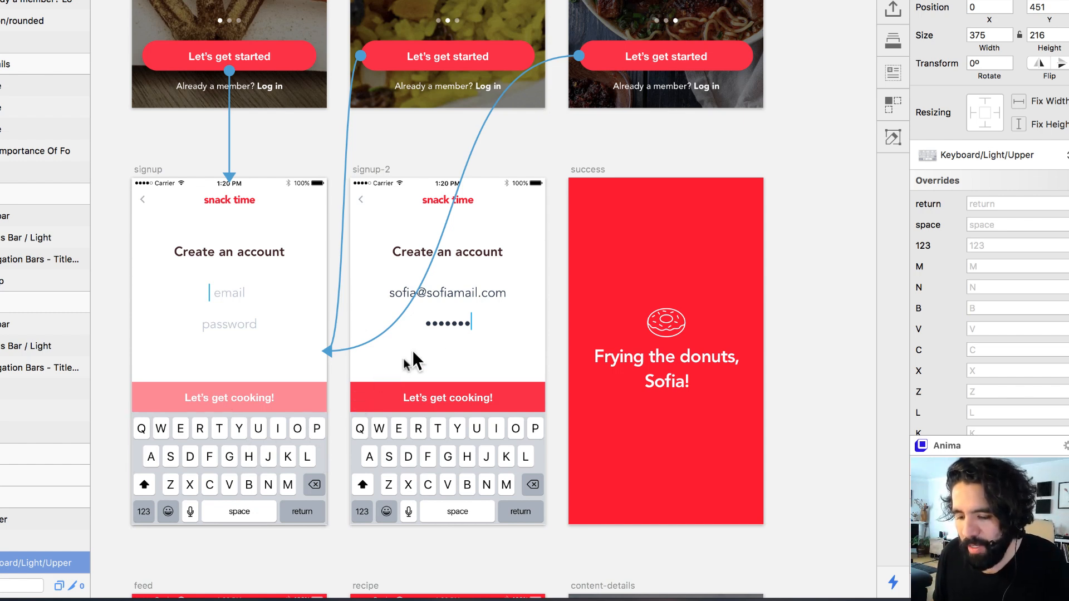
# - Link the keyboard on the signup artboard to the signup-2 artboard with a Tap gesture and a Dissolve transition
pyautogui.press('w')
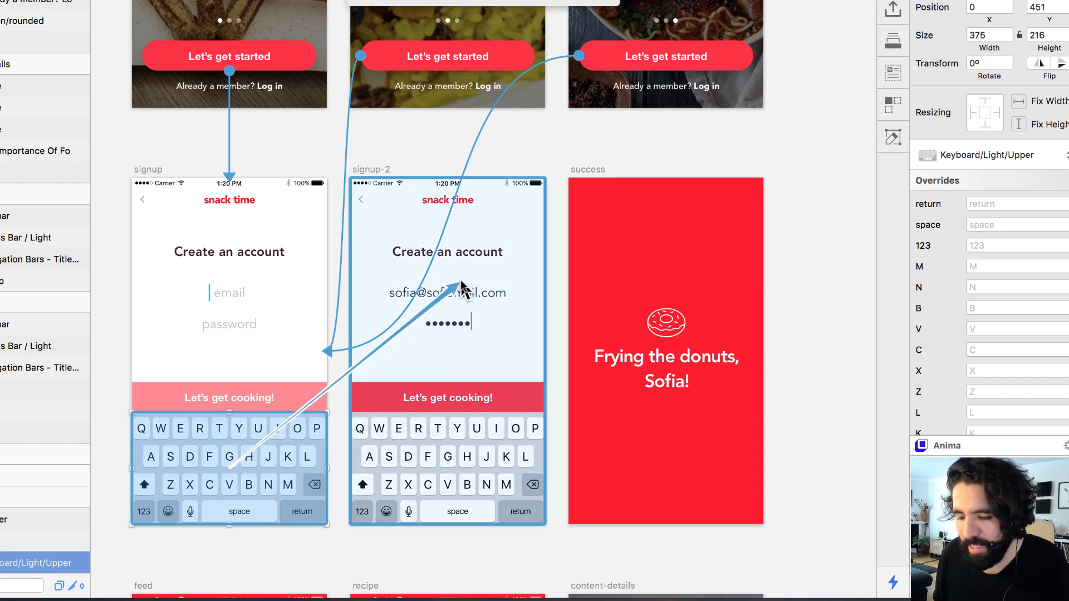
pyautogui.click(465, 288)
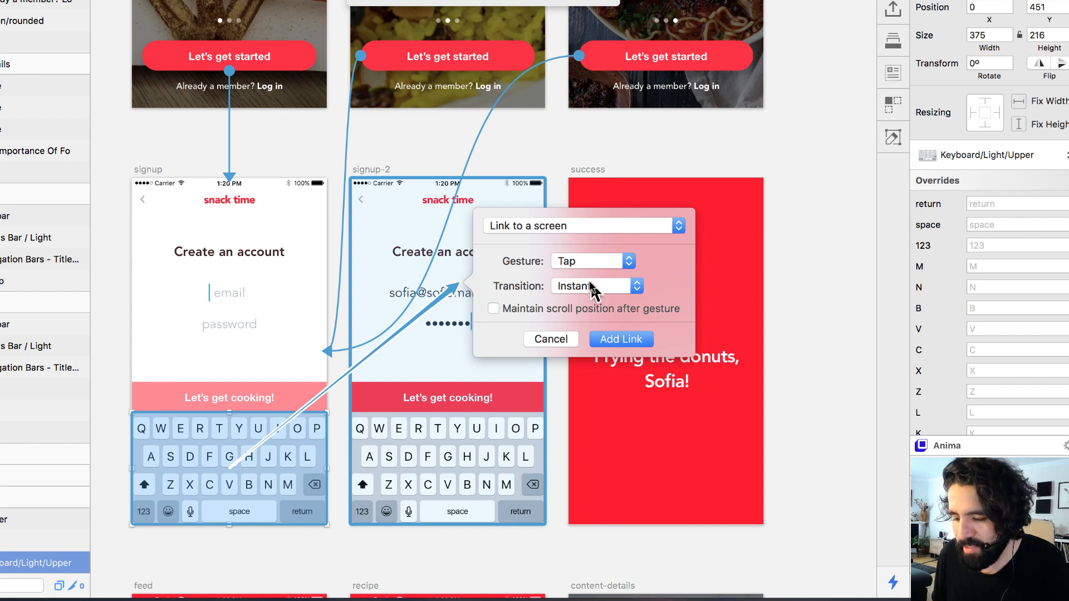
pyautogui.click(607, 292)
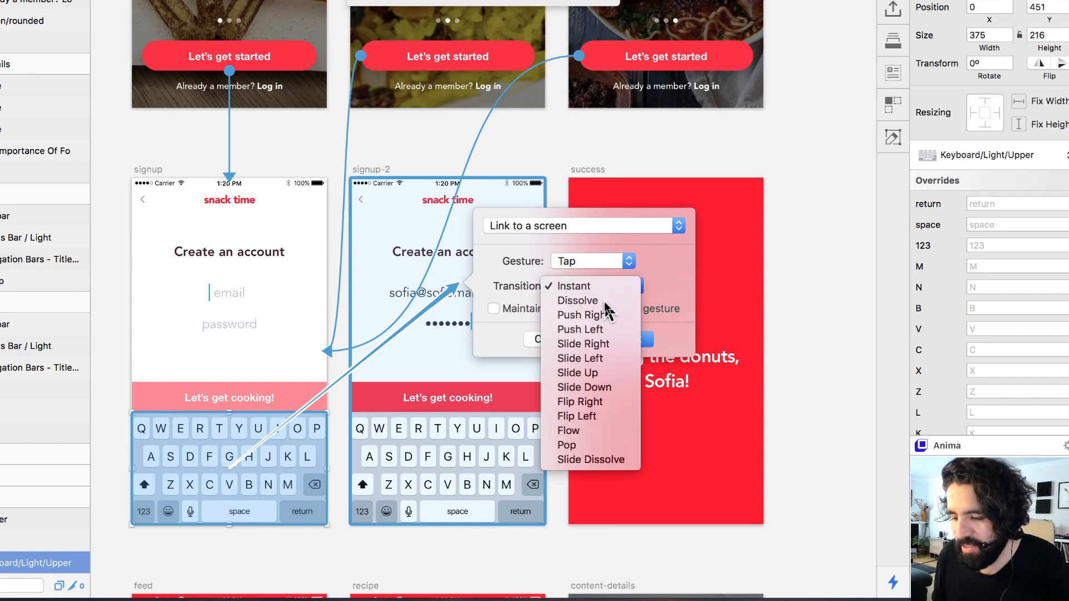
pyautogui.click(609, 304)
pyautogui.click(621, 339)
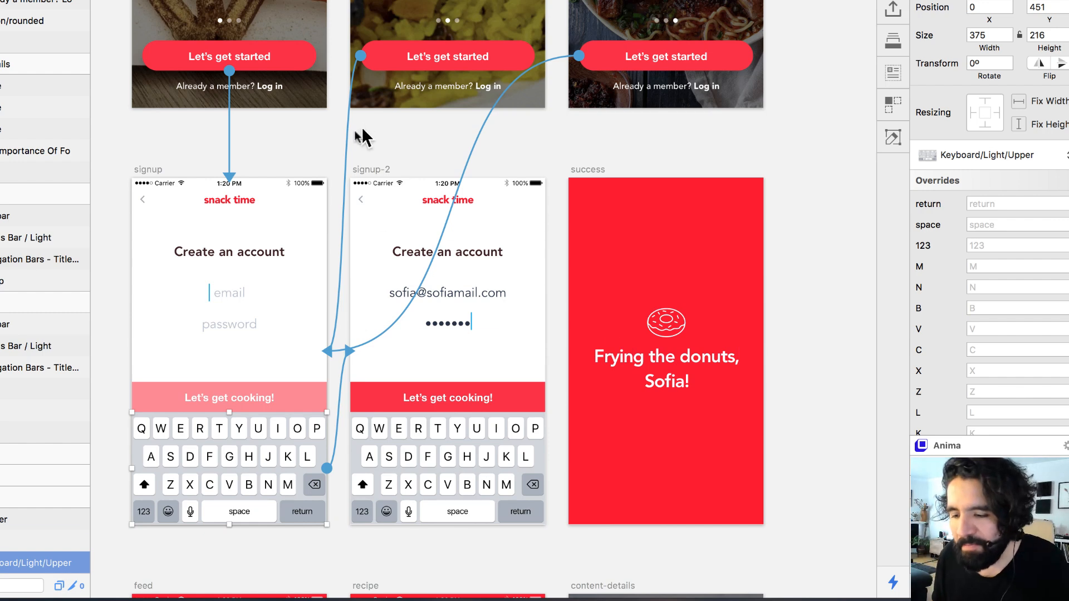
pyautogui.click(394, 146)
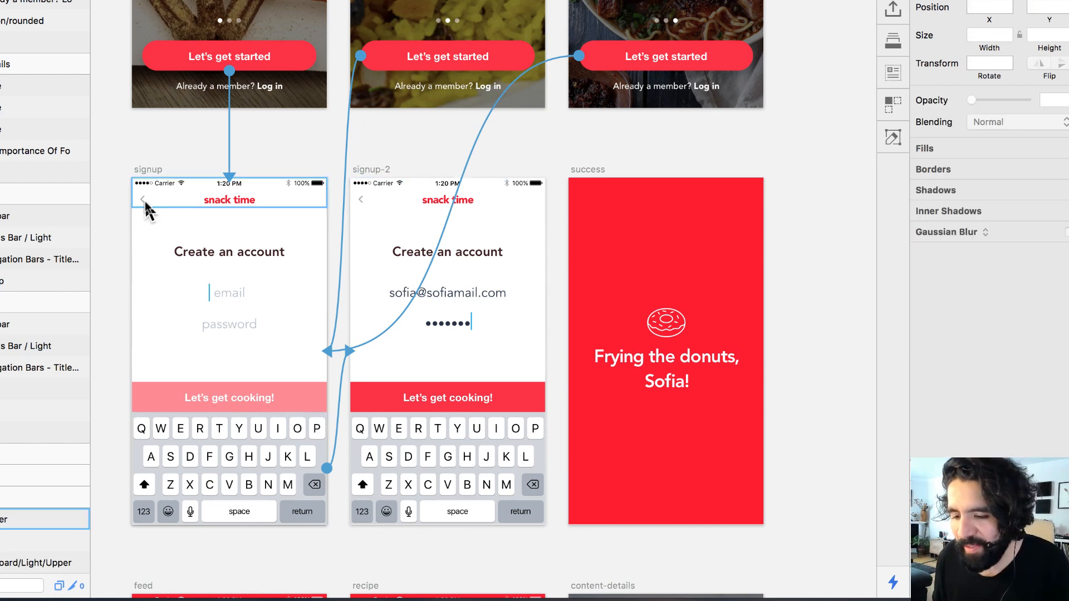
# - Link the "Let's get cooking!" button on signup-2 to the success artboard with a Tap gesture and a Pop transition
pyautogui.hscroll(2, 520, 334)
pyautogui.scroll(-1, 520, 334)
pyautogui.click(435, 370)
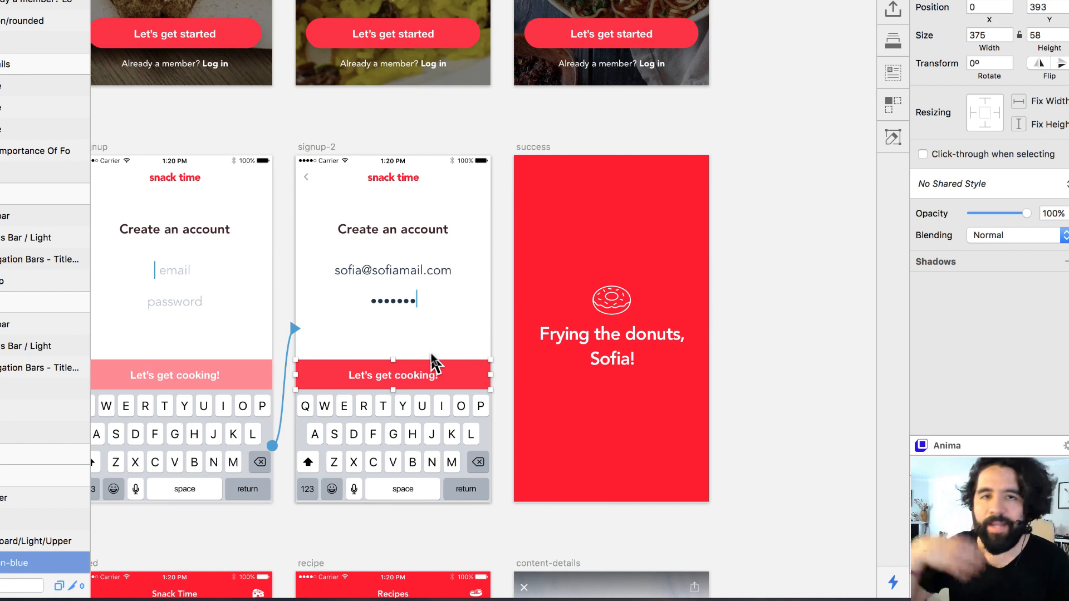
pyautogui.press('c')
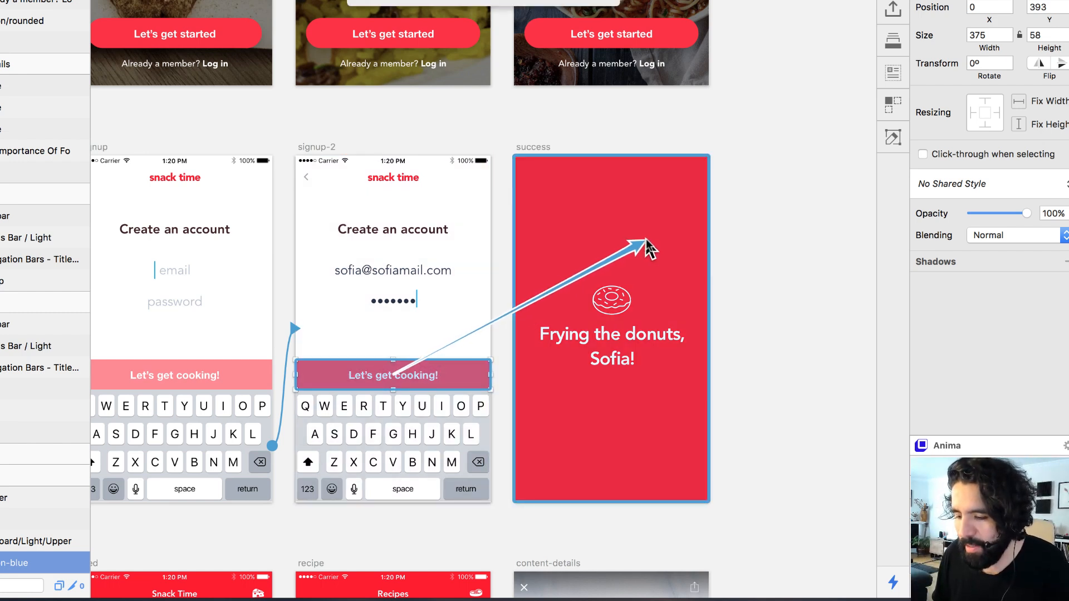
pyautogui.click(618, 258)
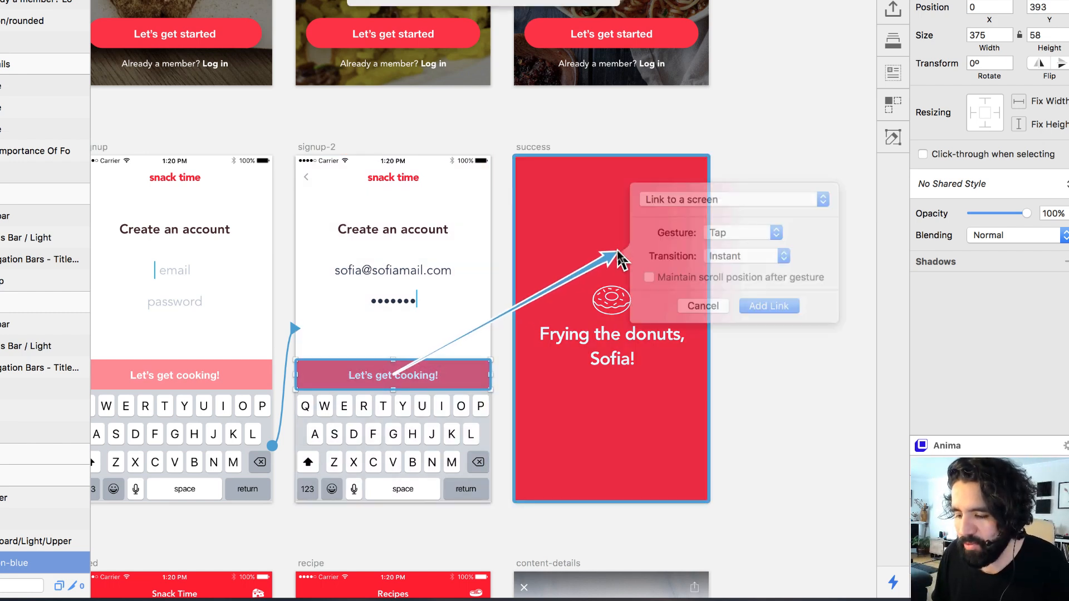
pyautogui.click(764, 255)
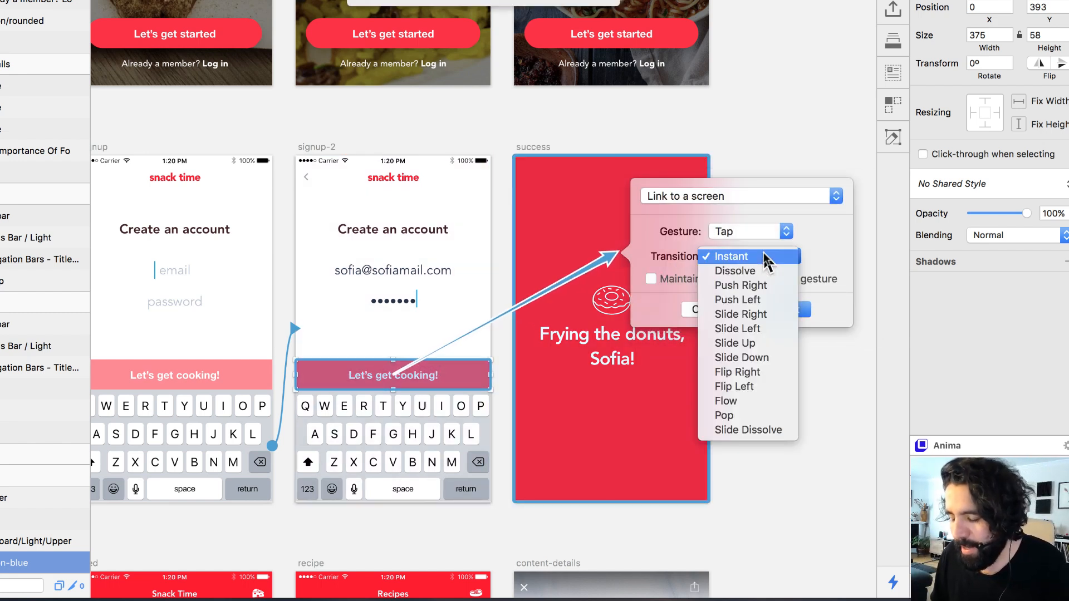
pyautogui.click(761, 417)
pyautogui.click(778, 310)
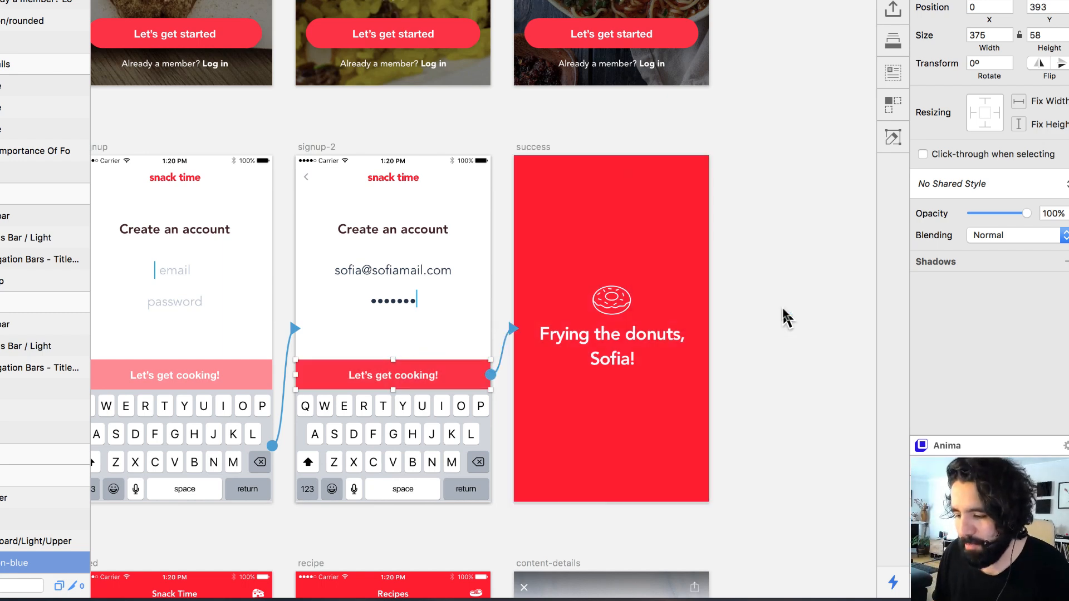
# - Link the donut and message group on the success artboard to the feed artboard with a Tap gesture and a Slide Left transition
pyautogui.scroll(-2, 749, 303)
pyautogui.click(599, 281)
pyautogui.click(598, 281)
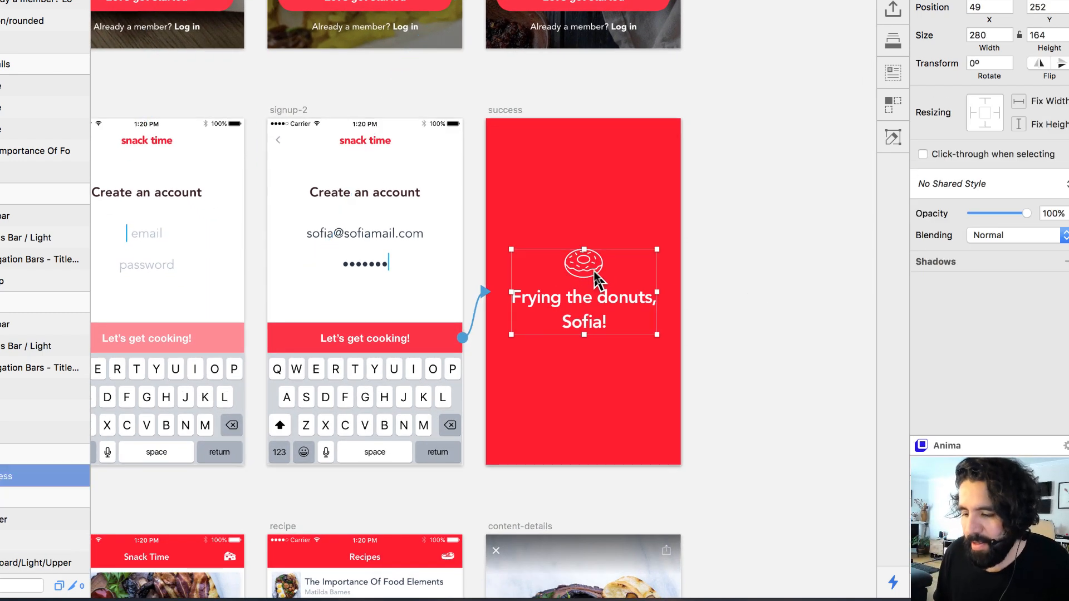
pyautogui.click(752, 120)
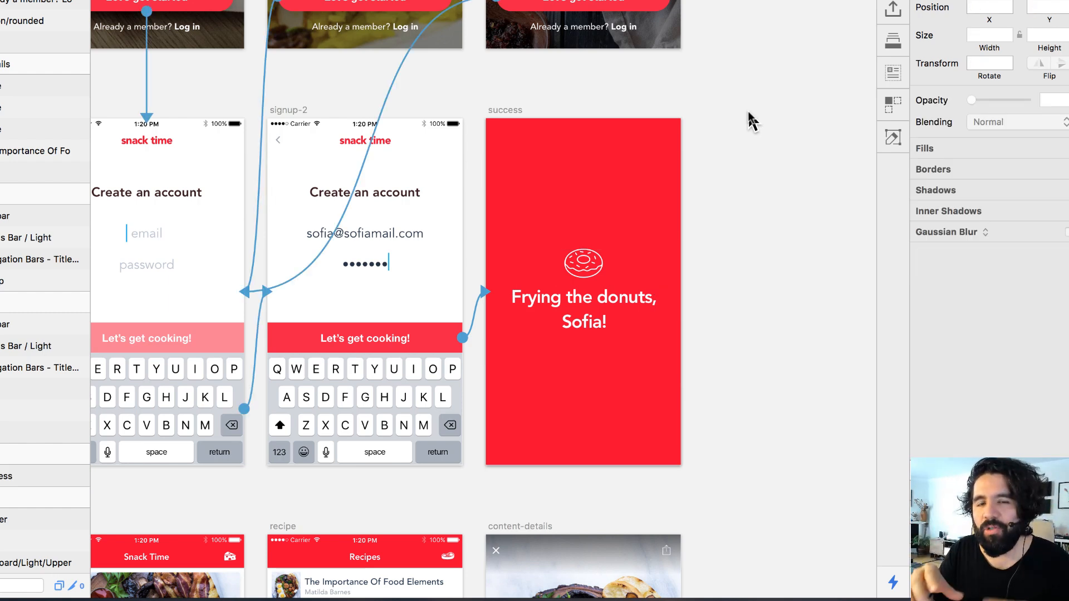
pyautogui.click(500, 112)
pyautogui.scroll(-3, 500, 113)
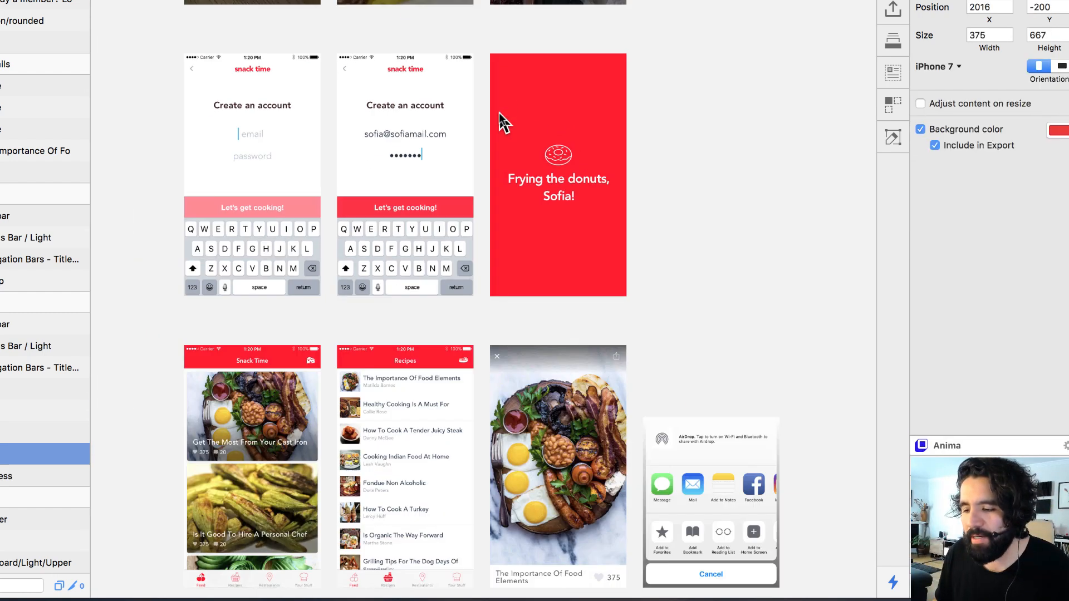
pyautogui.hscroll(-2, 289, 287)
pyautogui.scroll(-1, 288, 286)
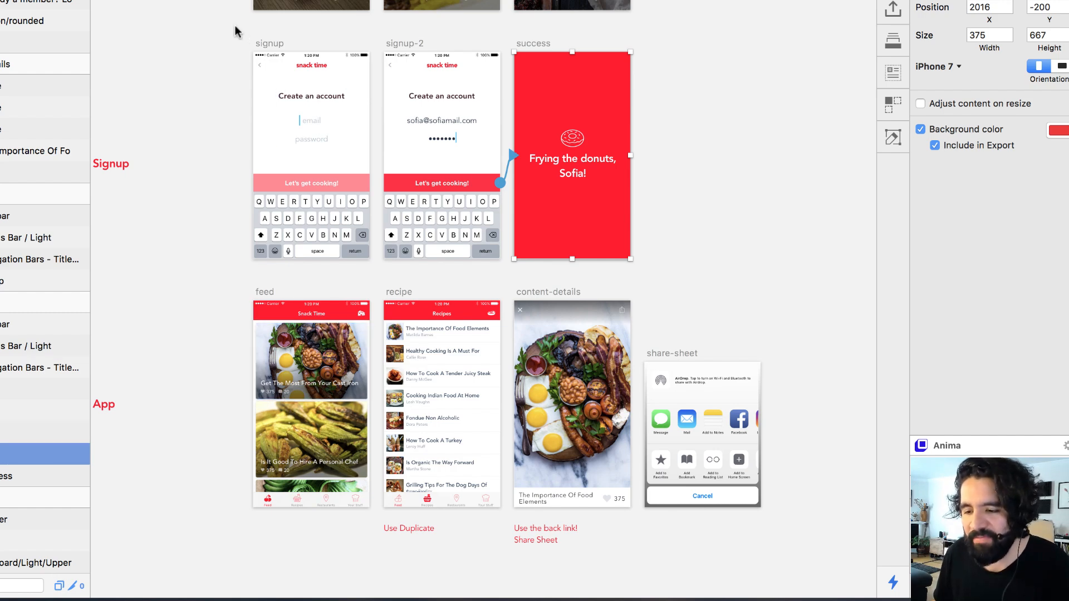
pyautogui.moveTo(540, 337); pyautogui.dragTo(677, 535)
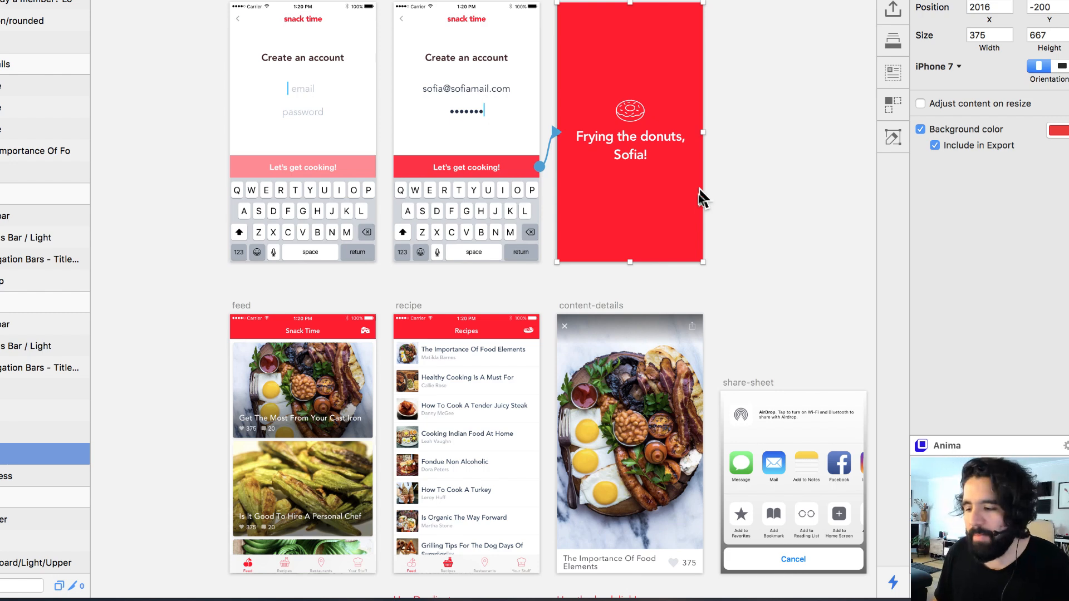
pyautogui.click(647, 130)
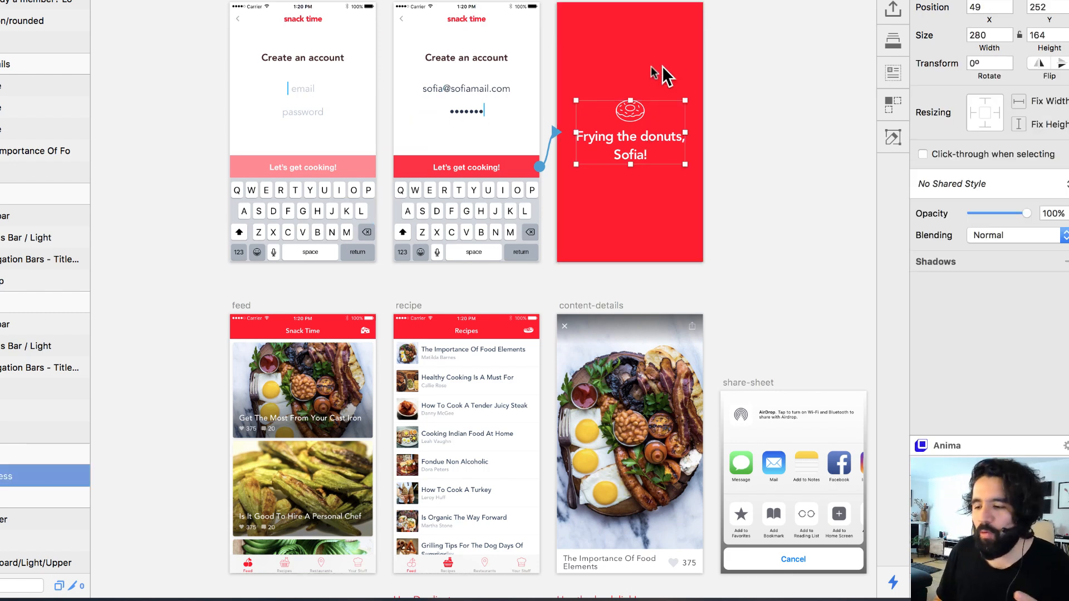
pyautogui.moveTo(635, 136); pyautogui.dragTo(312, 405)
pyautogui.click(186, 412)
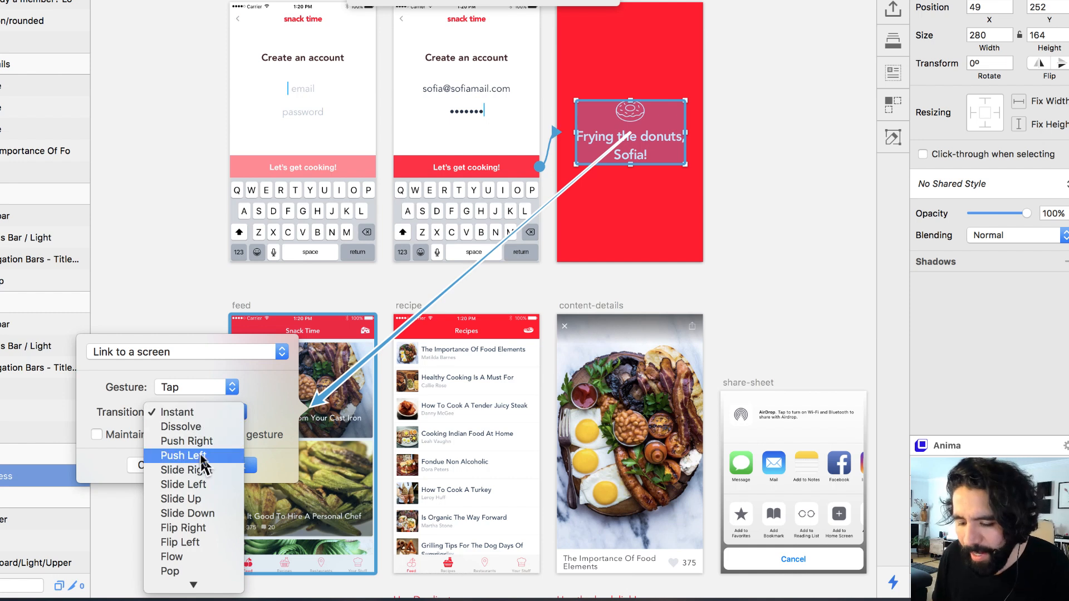
pyautogui.click(216, 483)
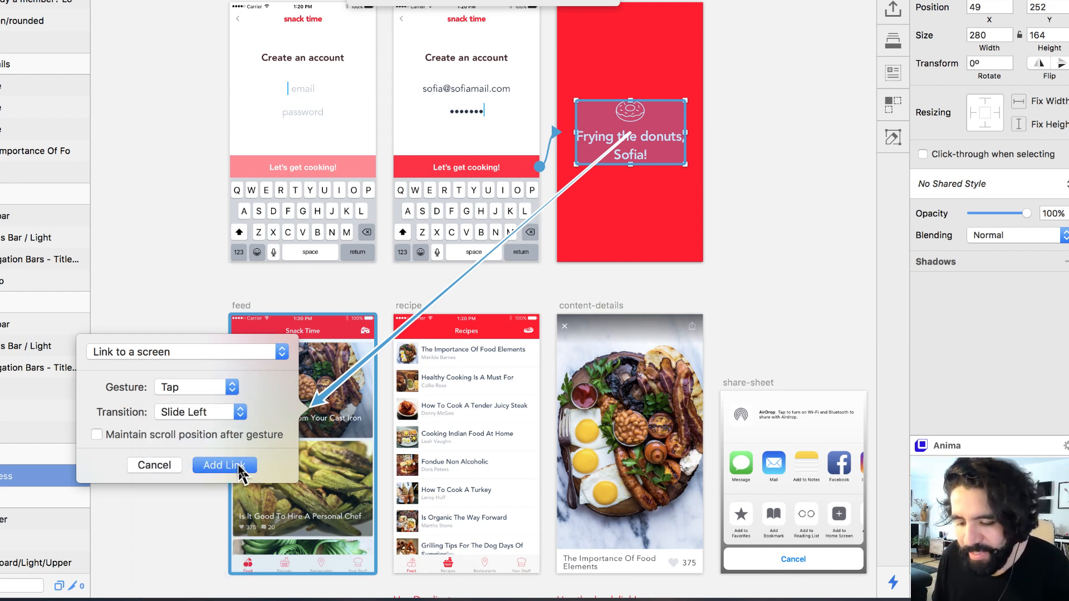
pyautogui.click(225, 465)
pyautogui.click(177, 384)
# - Link the Recipes tab in the feed artboard's tab bar to the recipe artboard with a Tap gesture and a Dissolve transition
pyautogui.scroll(-4, 177, 382)
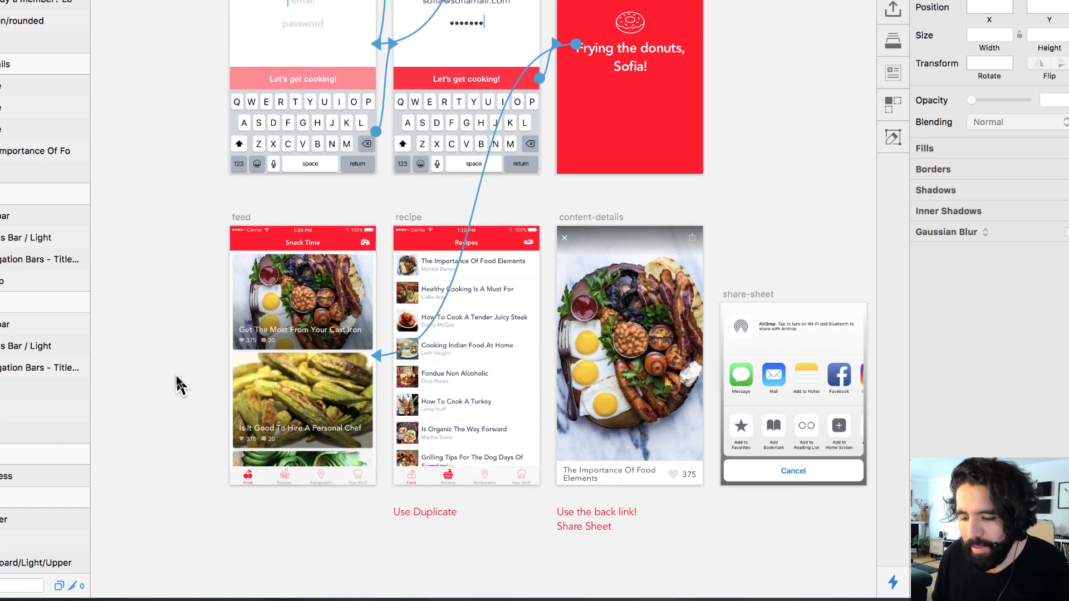
pyautogui.moveTo(287, 277); pyautogui.dragTo(553, 520)
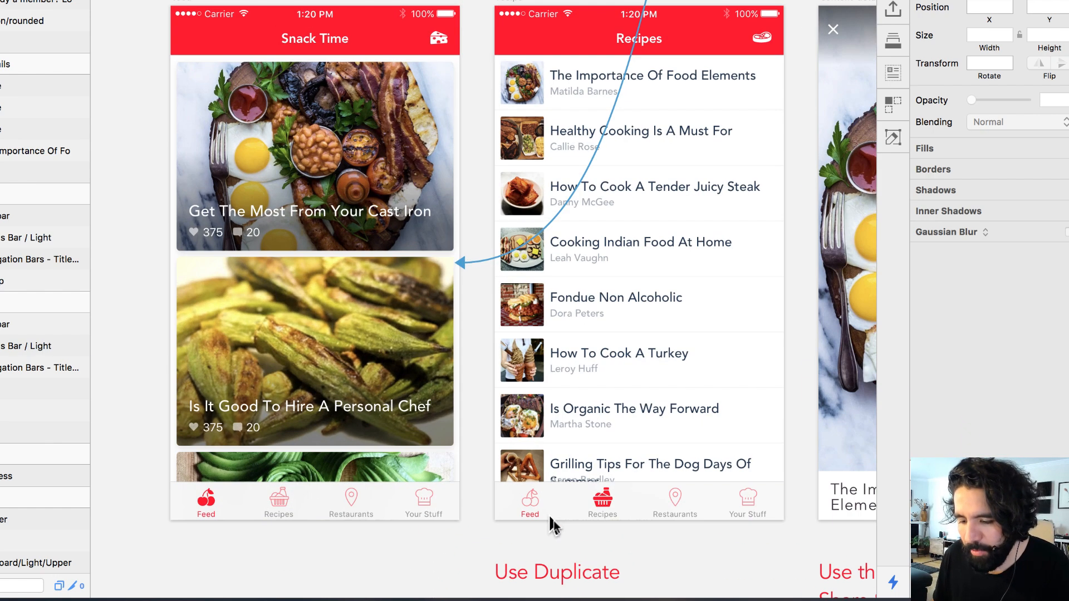
pyautogui.doubleClick(281, 501)
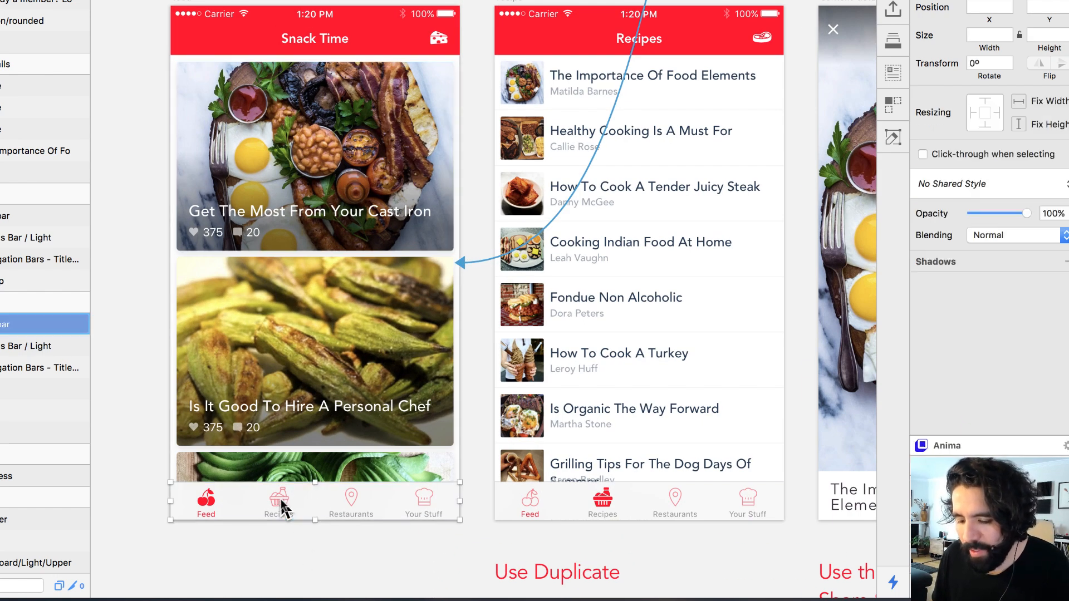
pyautogui.press('w')
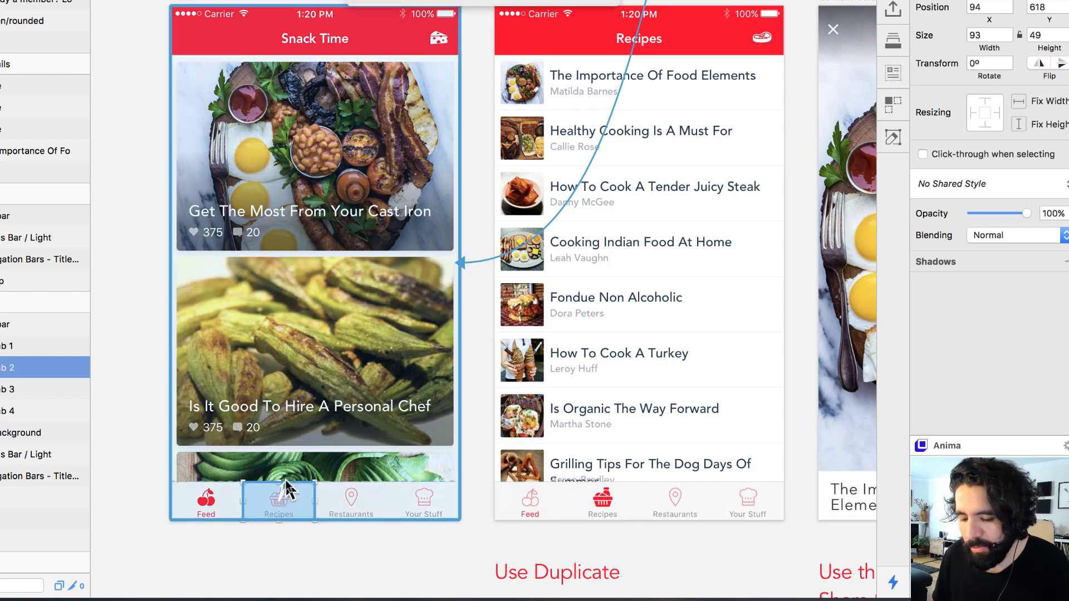
pyautogui.click(709, 239)
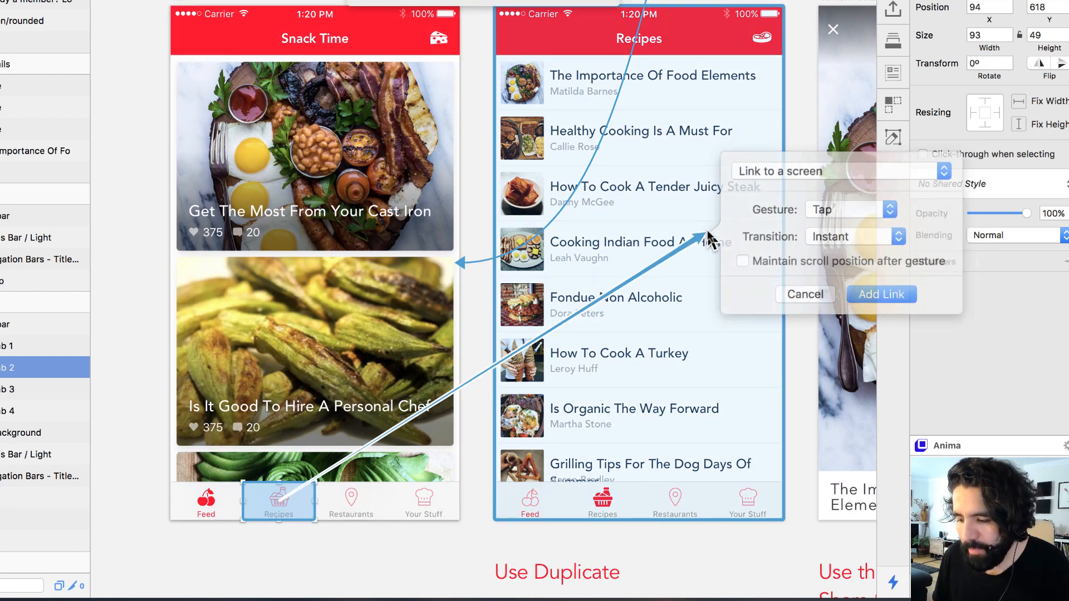
pyautogui.click(855, 242)
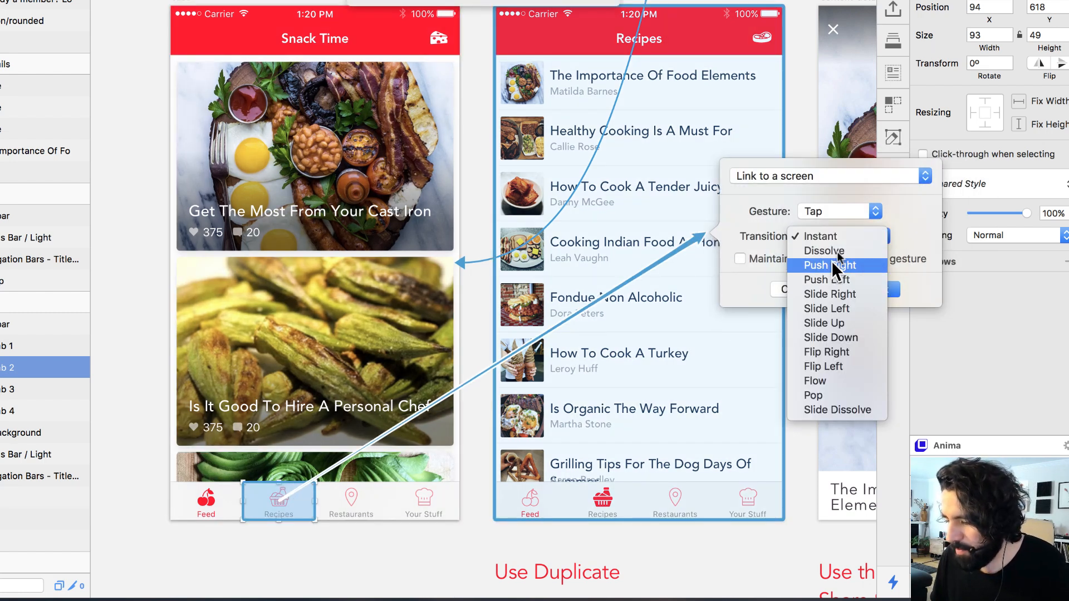
pyautogui.click(858, 248)
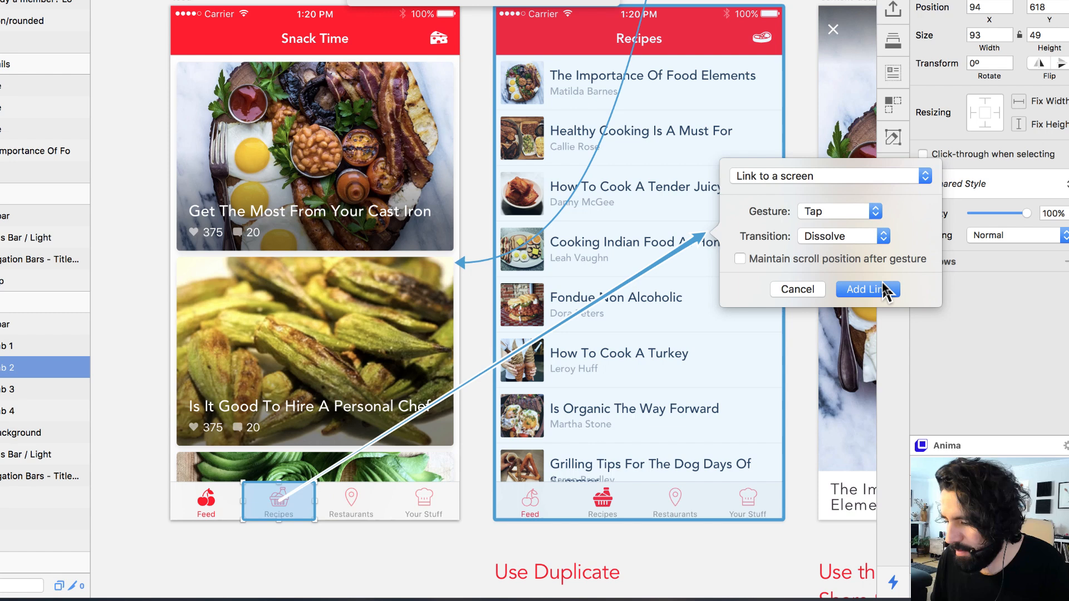
pyautogui.click(885, 290)
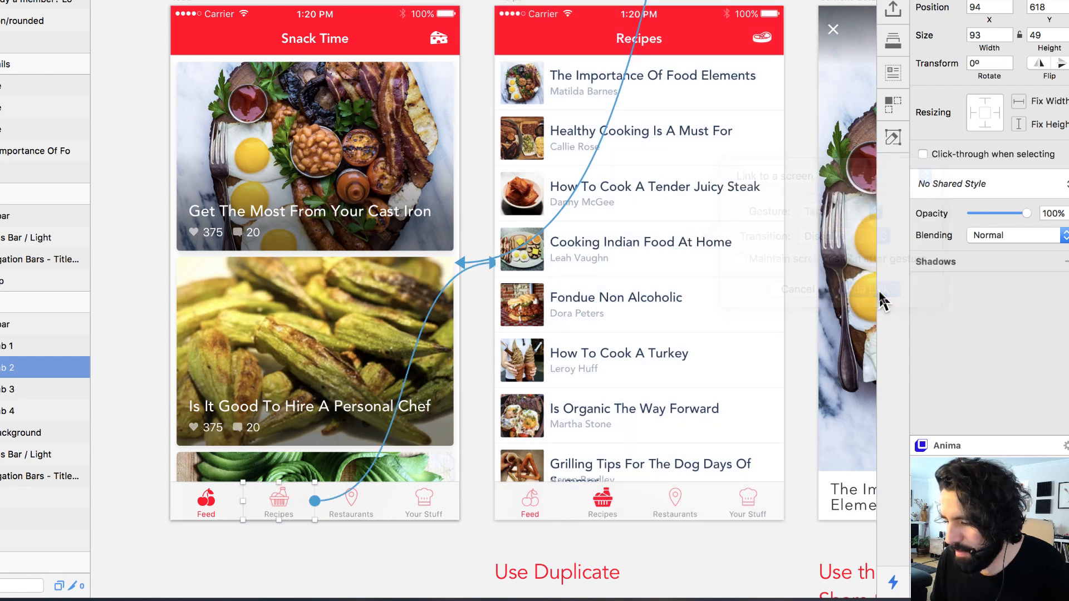
# - Link the Feed tab in the recipe artboard's tab bar to the feed artboard with a Tap gesture and a Dissolve transition
pyautogui.click(532, 505)
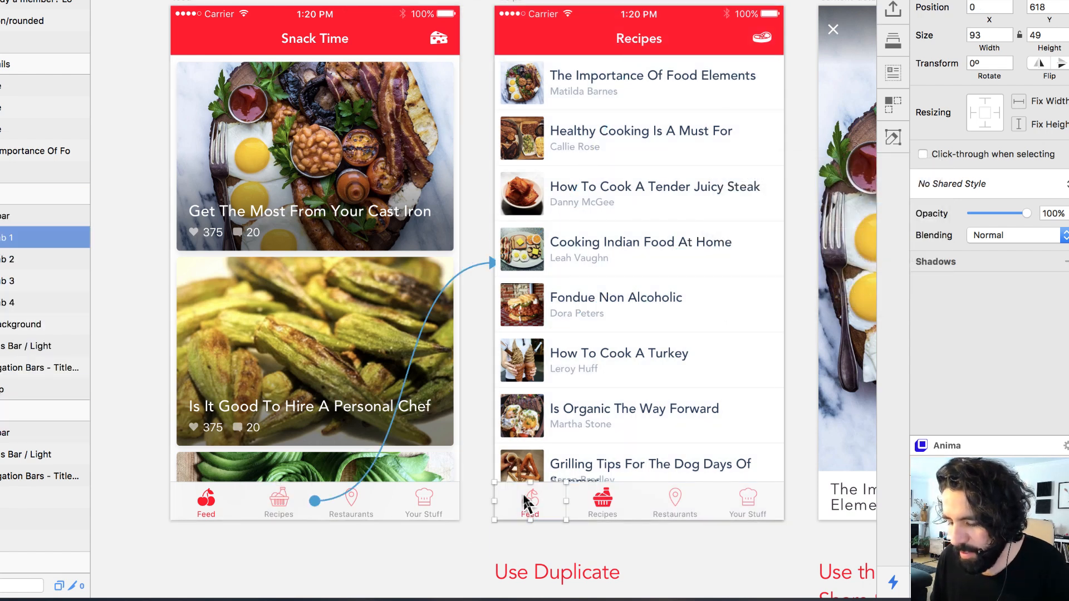
pyautogui.press('w')
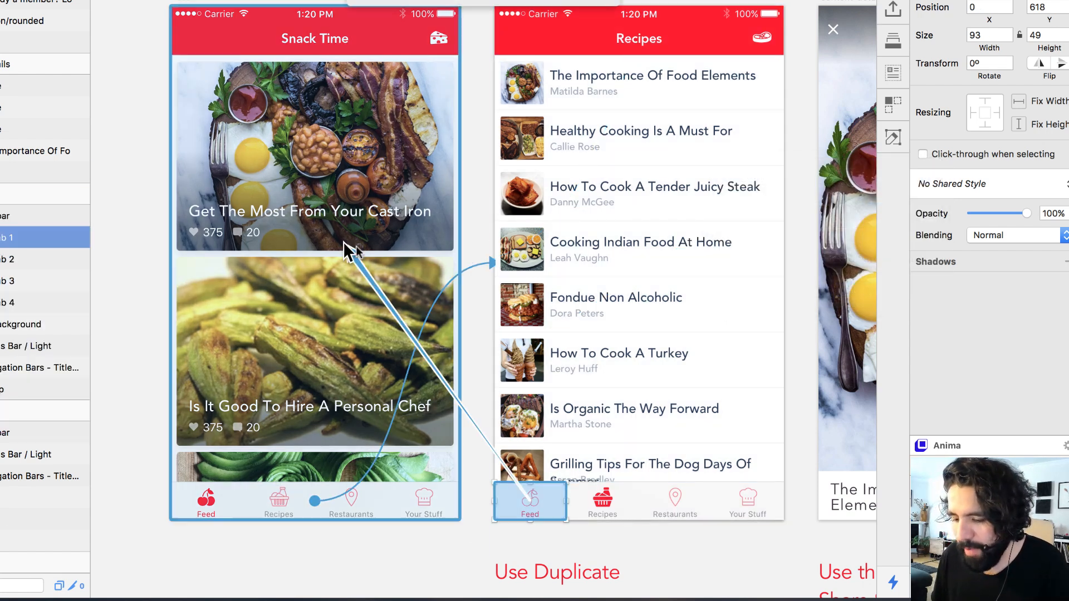
pyautogui.click(255, 213)
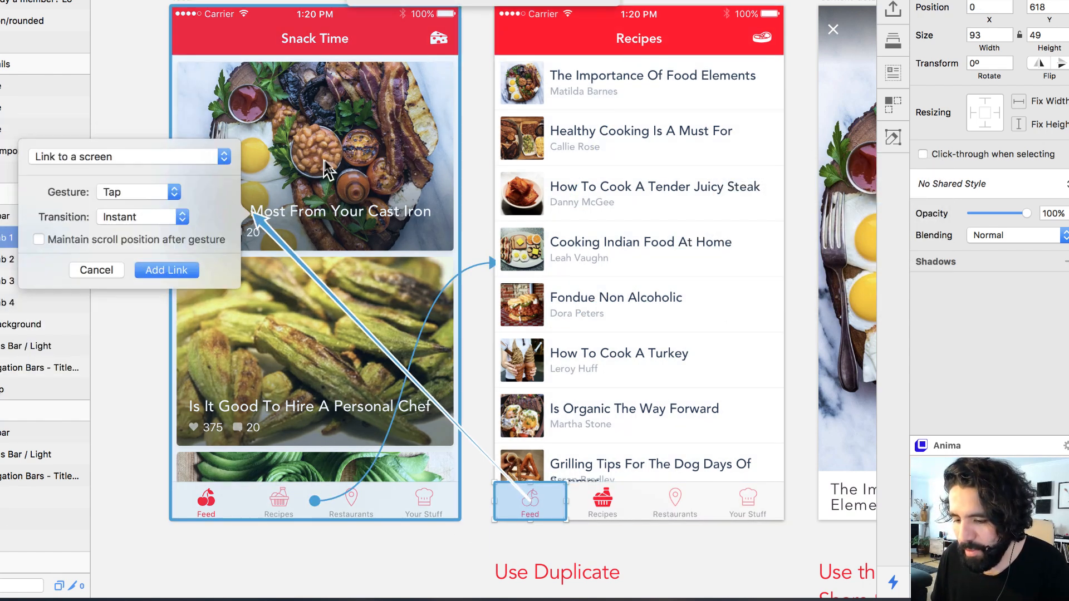
pyautogui.click(167, 227)
pyautogui.click(162, 233)
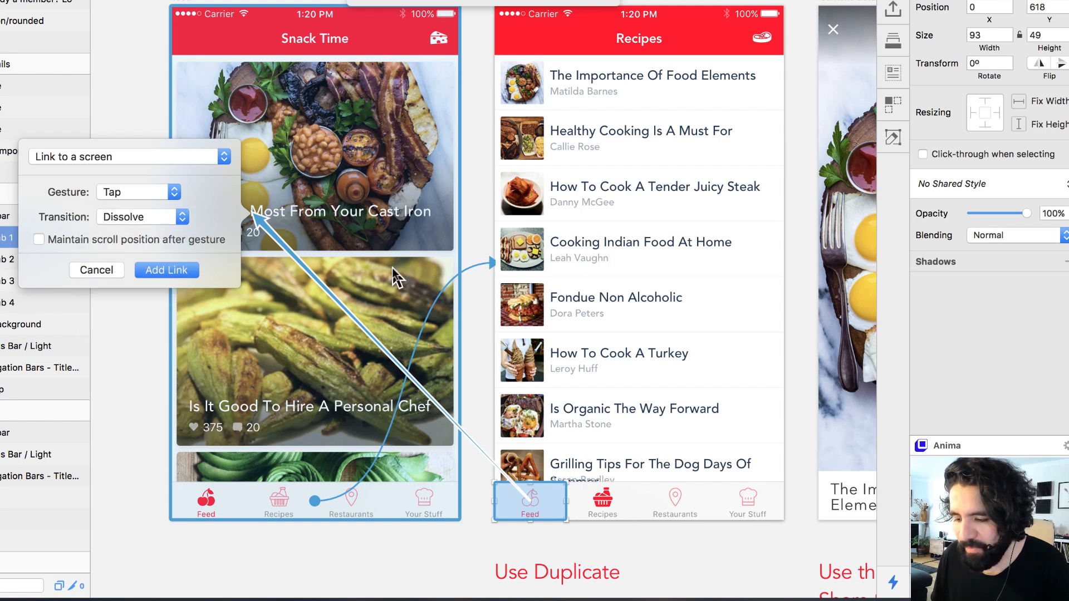
pyautogui.click(183, 276)
pyautogui.click(569, 494)
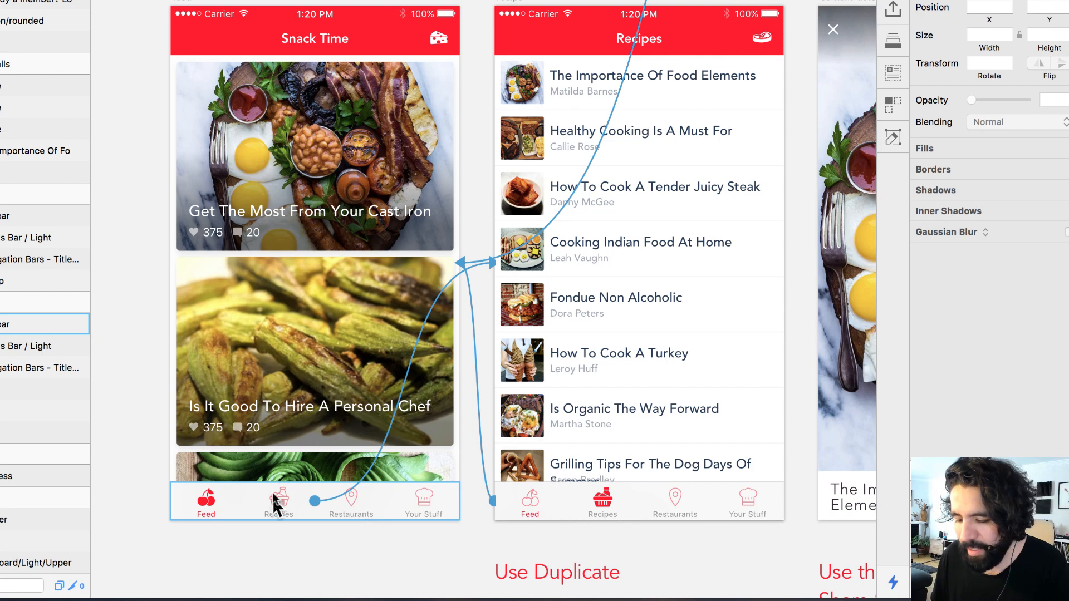
# - Link "The Importance Of Food Elements" row on the recipe artboard to content-details with a Tap gesture and a Slide Up transition
pyautogui.scroll(-5, 625, 243)
pyautogui.hscroll(5, 624, 245)
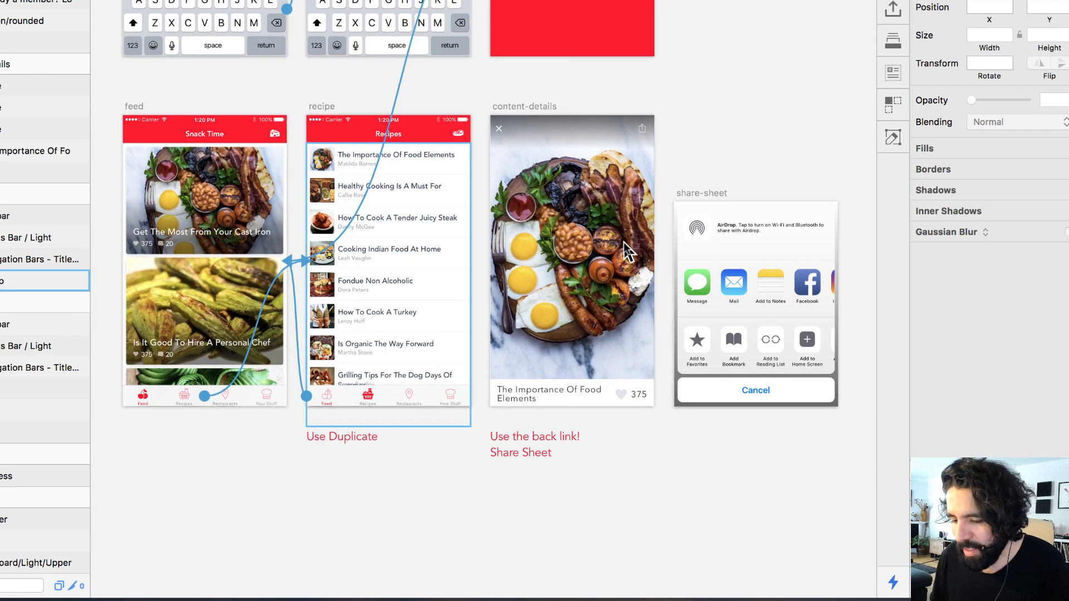
pyautogui.doubleClick(437, 163)
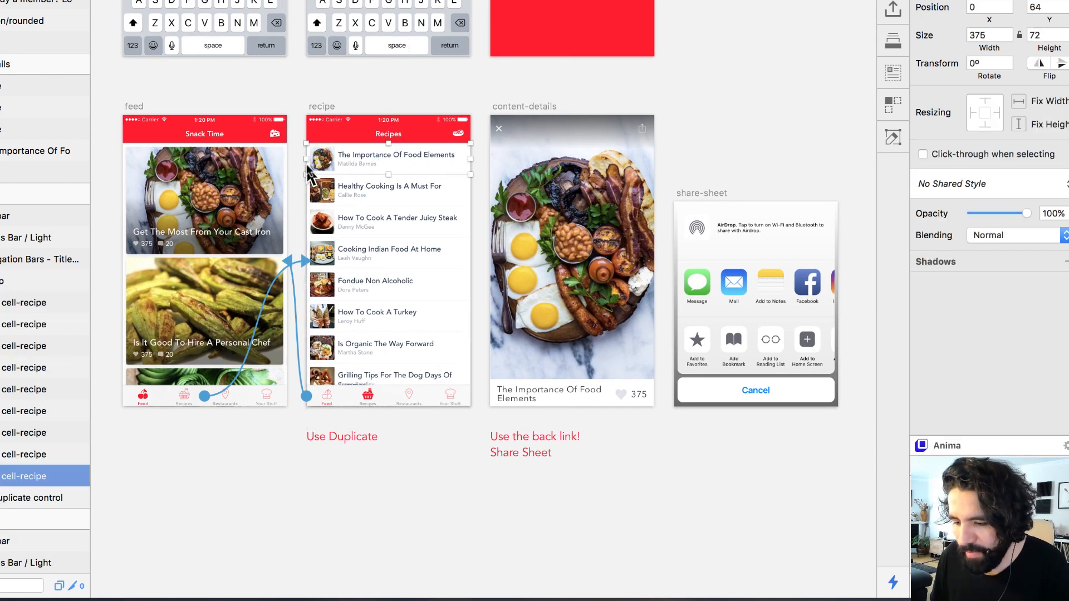
pyautogui.click(286, 91)
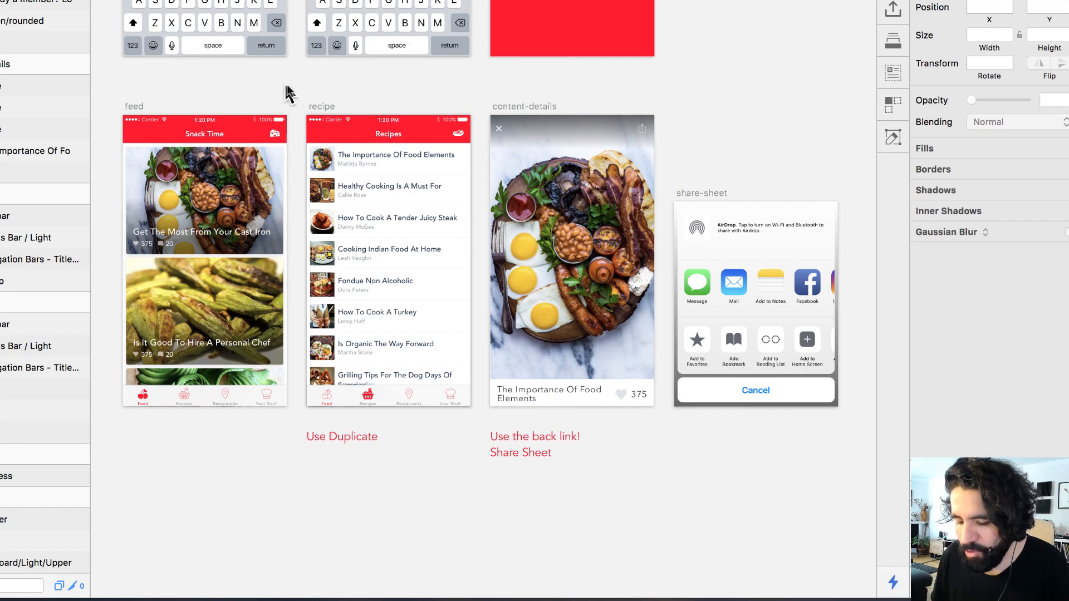
pyautogui.moveTo(286, 85)
pyautogui.mouseDown()
pyautogui.moveTo(549, 315)
pyautogui.moveTo(326, 99)
pyautogui.moveTo(661, 375)
pyautogui.mouseUp()
pyautogui.doubleClick(234, 101)
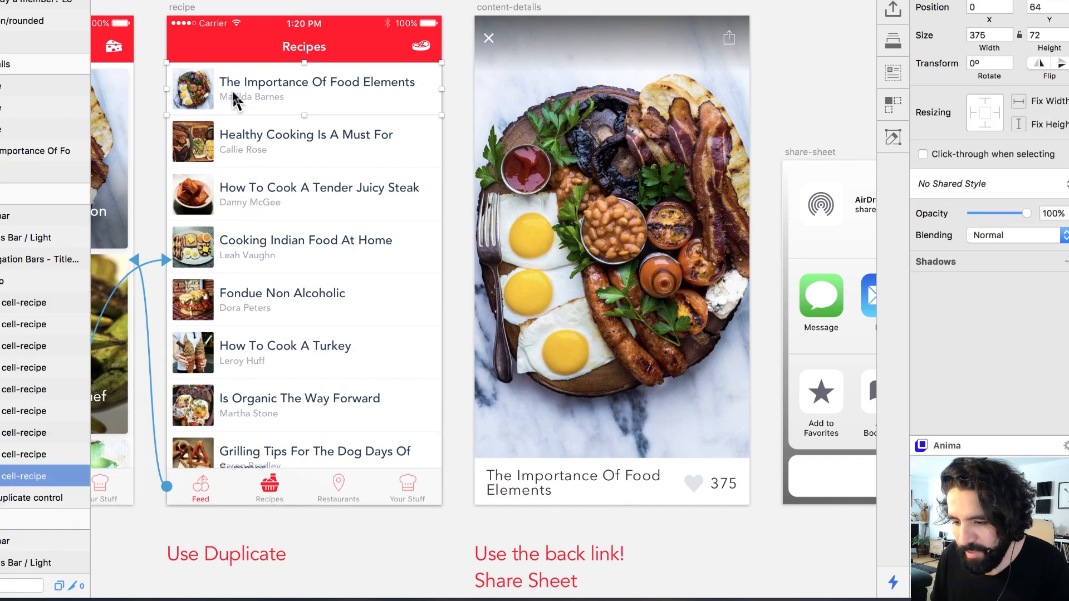
pyautogui.press('w')
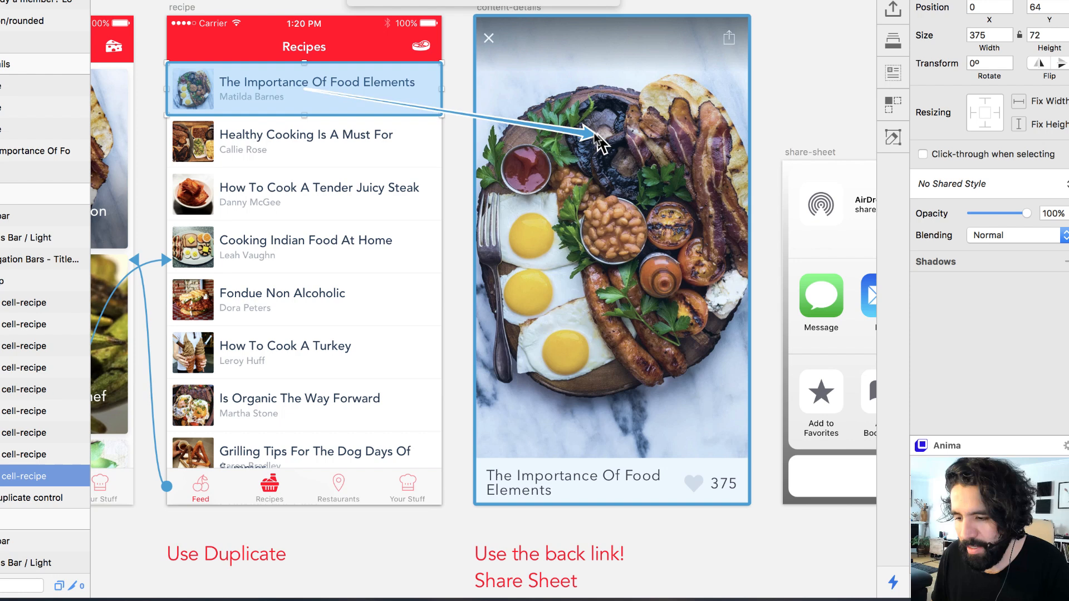
pyautogui.click(623, 146)
pyautogui.click(779, 146)
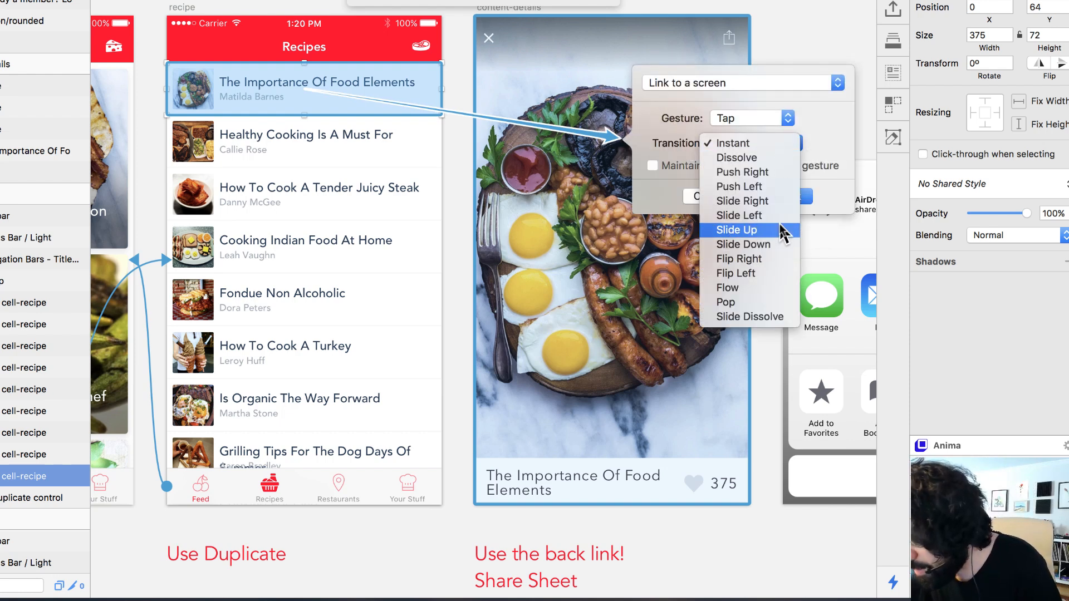
pyautogui.click(784, 231)
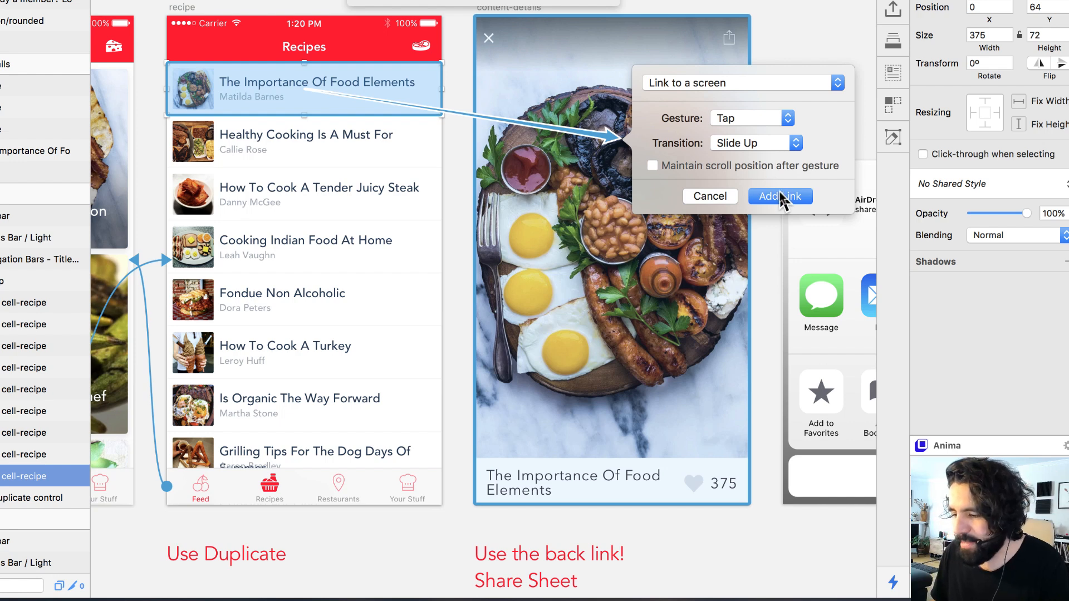
pyautogui.click(782, 196)
pyautogui.click(497, 8)
# - Link the "Get The Most From Your Cast Iron" card on the feed artboard to content-details with a Tap gesture and a Slide Up transition
pyautogui.scroll(-3, 498, 8)
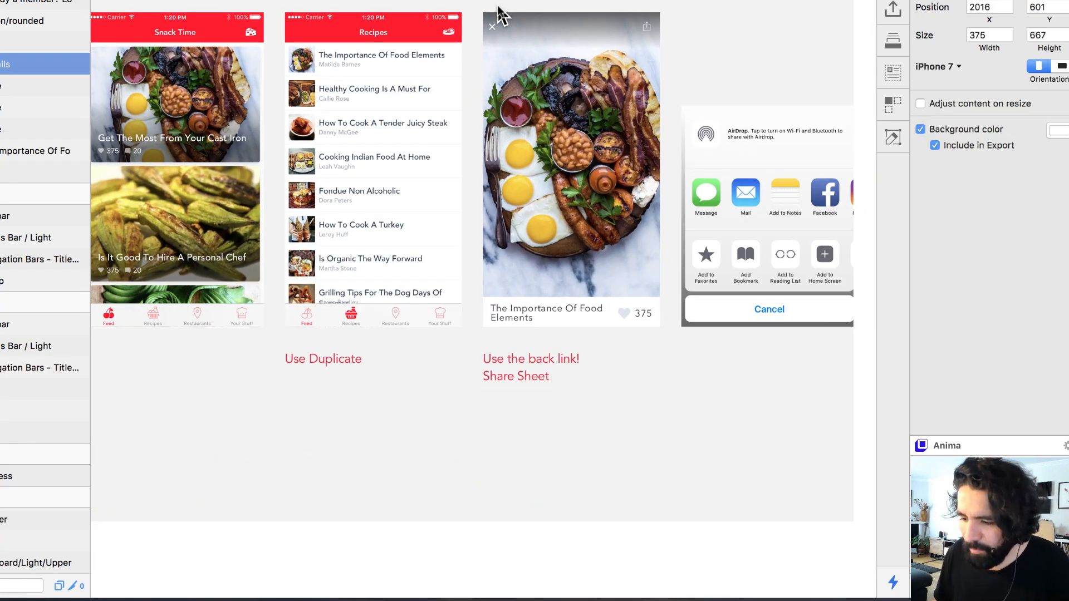
pyautogui.hscroll(-5, 494, 12)
pyautogui.click(316, 95)
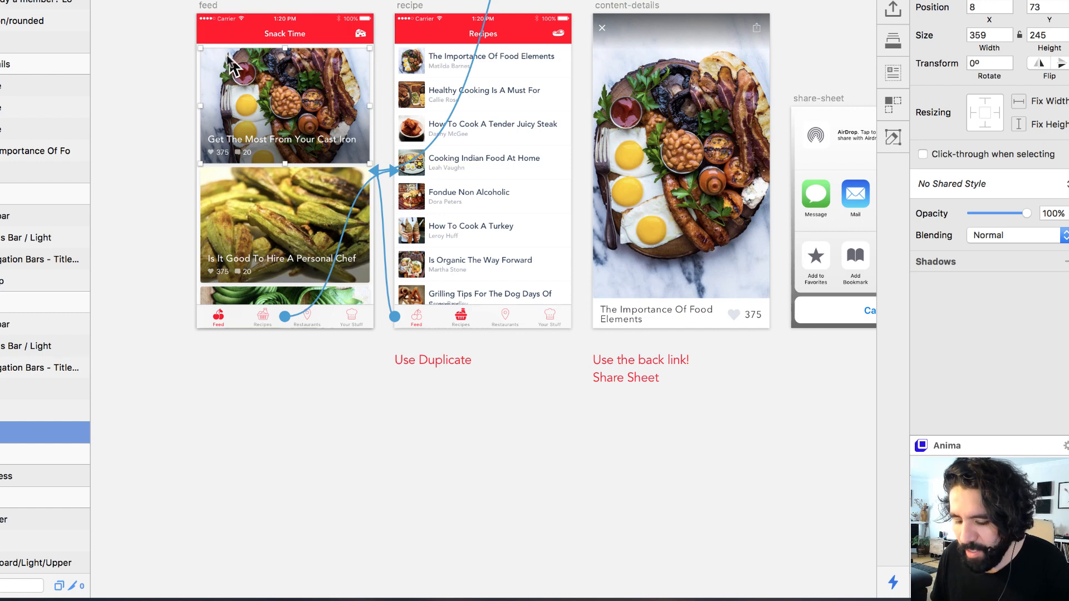
pyautogui.press('w')
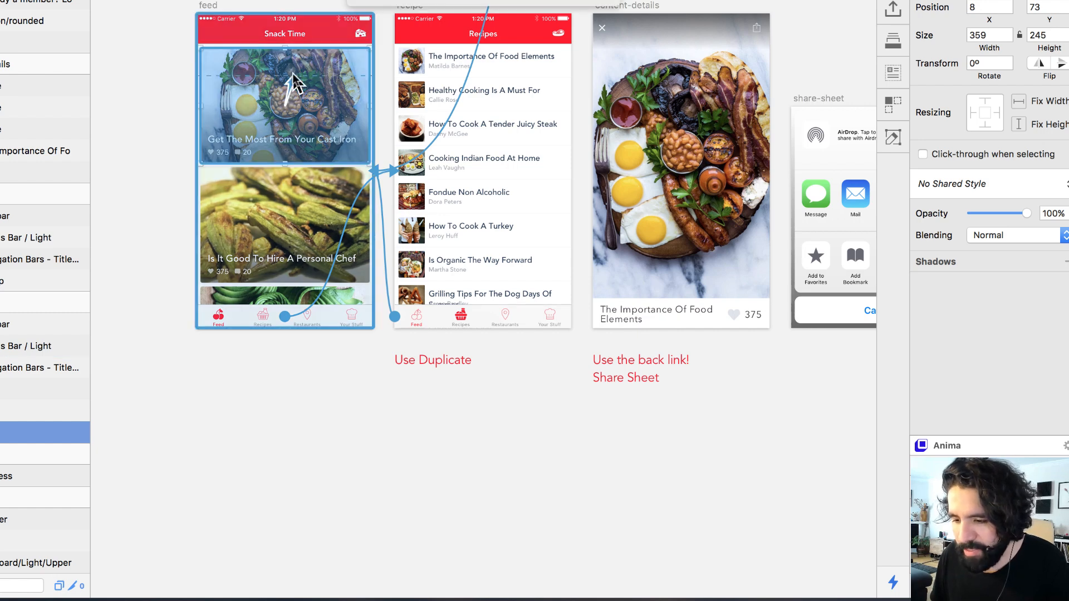
pyautogui.click(704, 126)
pyautogui.click(828, 128)
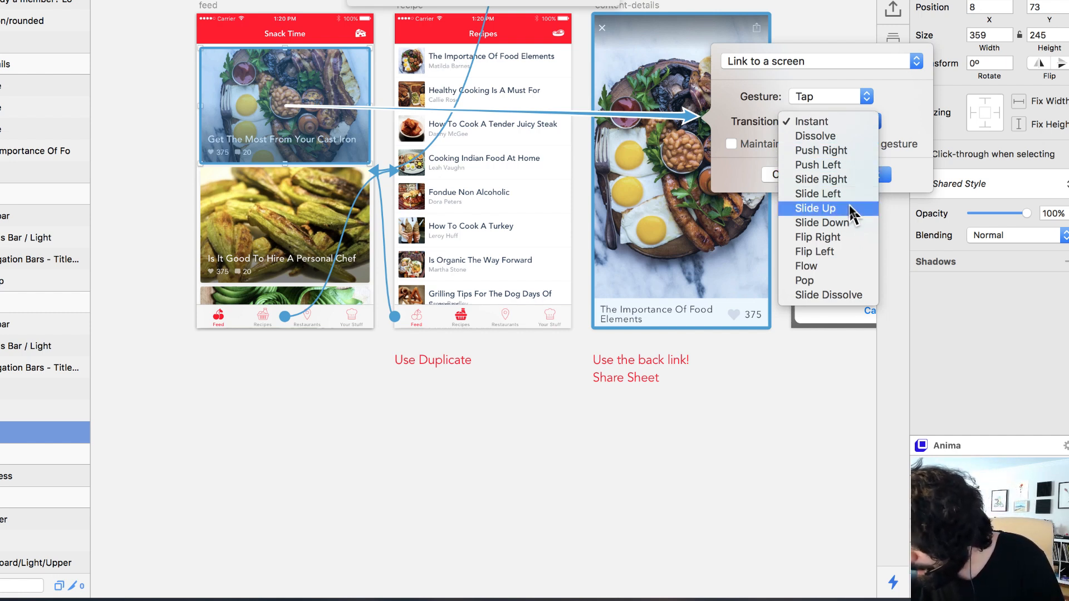
pyautogui.click(836, 208)
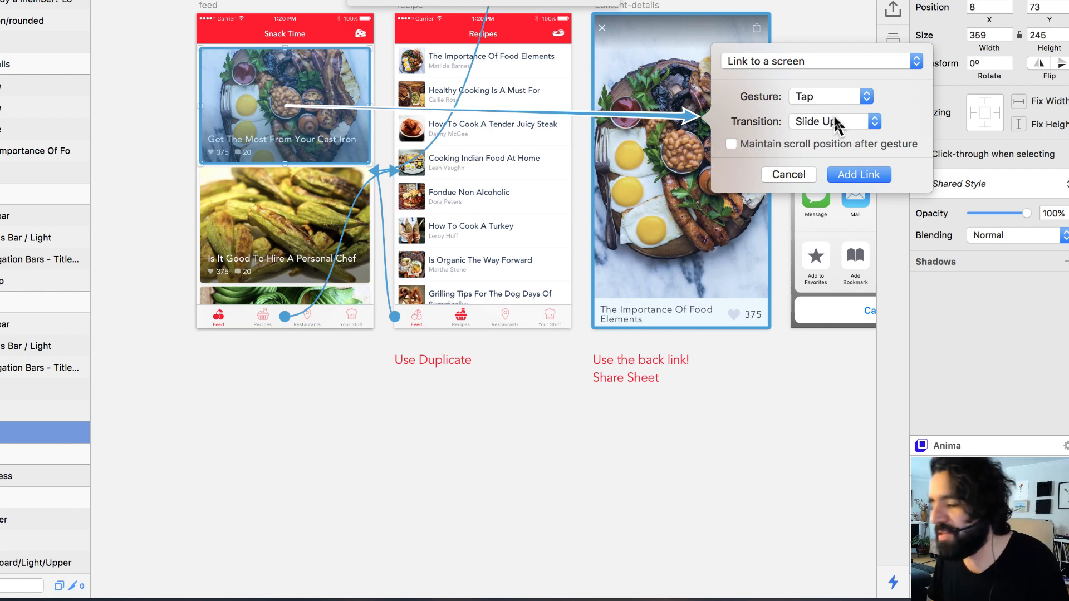
pyautogui.click(848, 172)
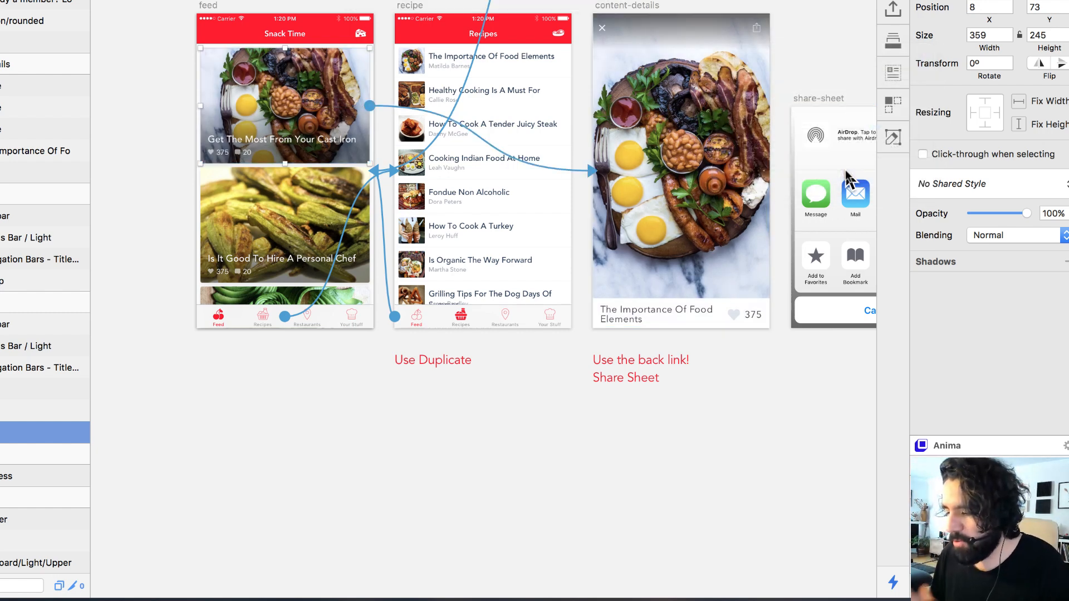
pyautogui.click(557, 425)
# - Make the X icon on content-details a Link Back/Close link with a Tap gesture and a Slide Down transition
pyautogui.hscroll(3, 550, 432)
pyautogui.scroll(2, 551, 432)
pyautogui.moveTo(537, 19); pyautogui.dragTo(769, 412)
pyautogui.scroll(1, 599, 130)
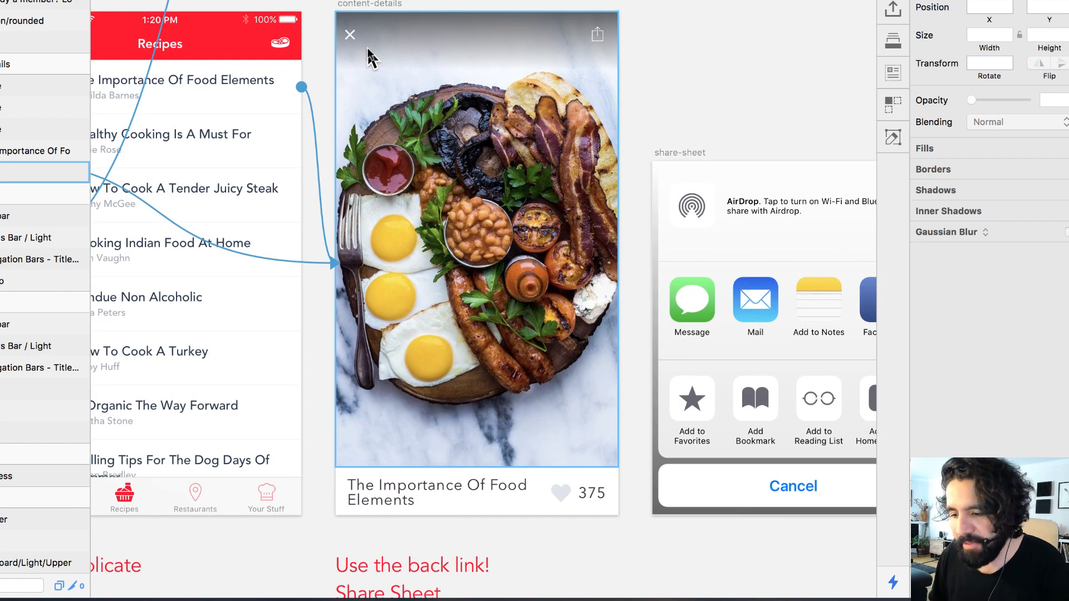
pyautogui.click(351, 36)
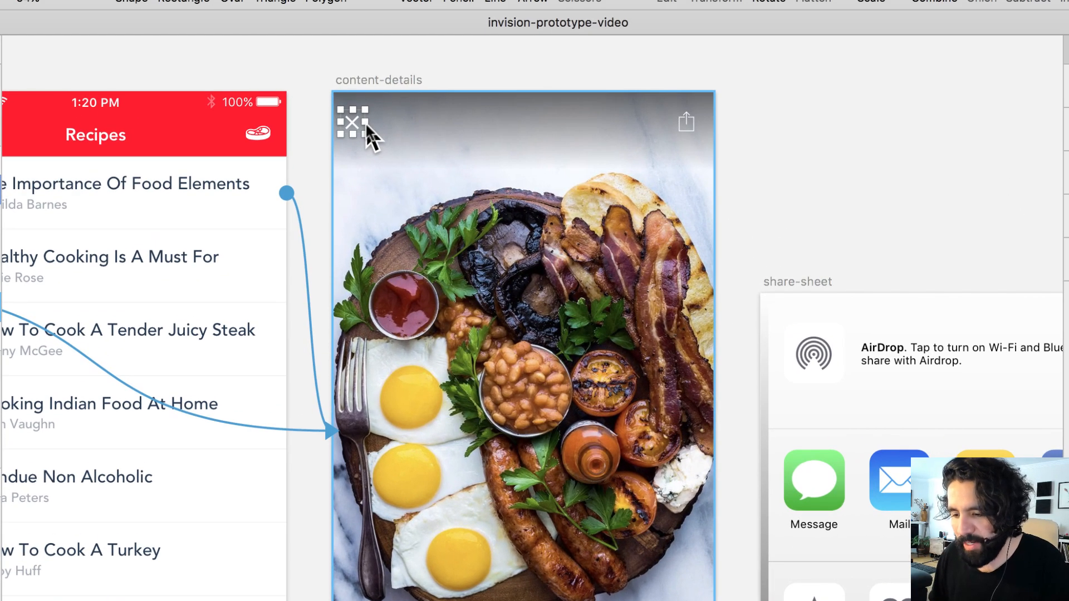
pyautogui.press('c')
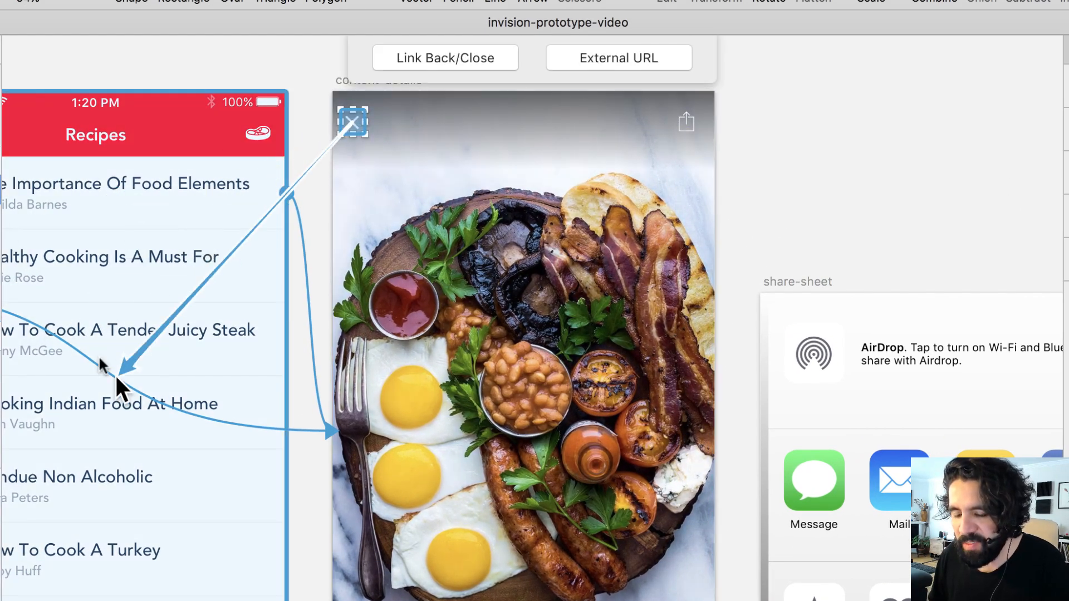
pyautogui.hscroll(-5, 240, 309)
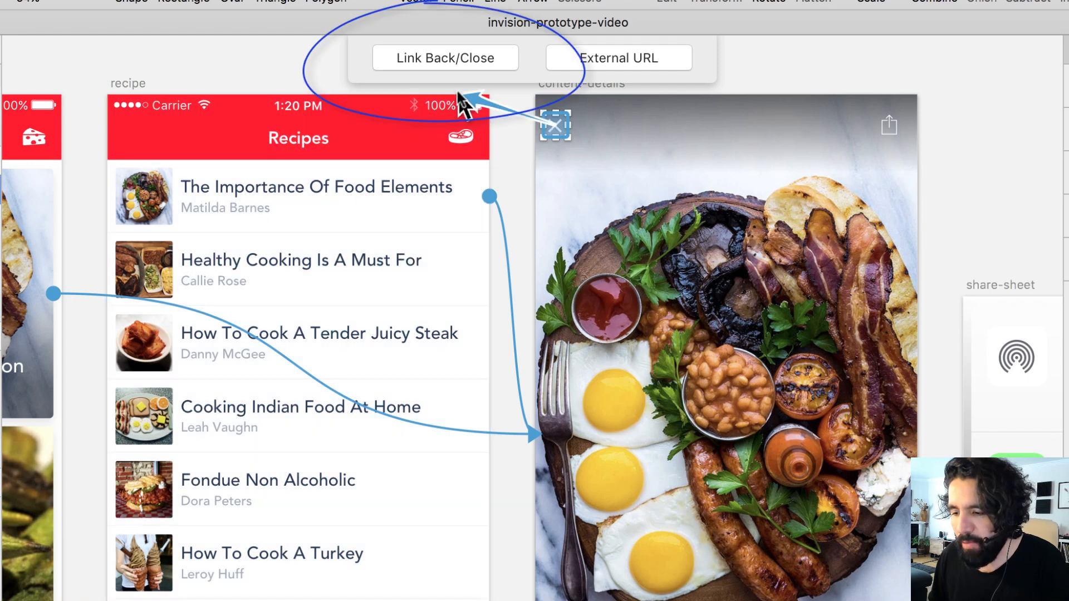
pyautogui.click(452, 57)
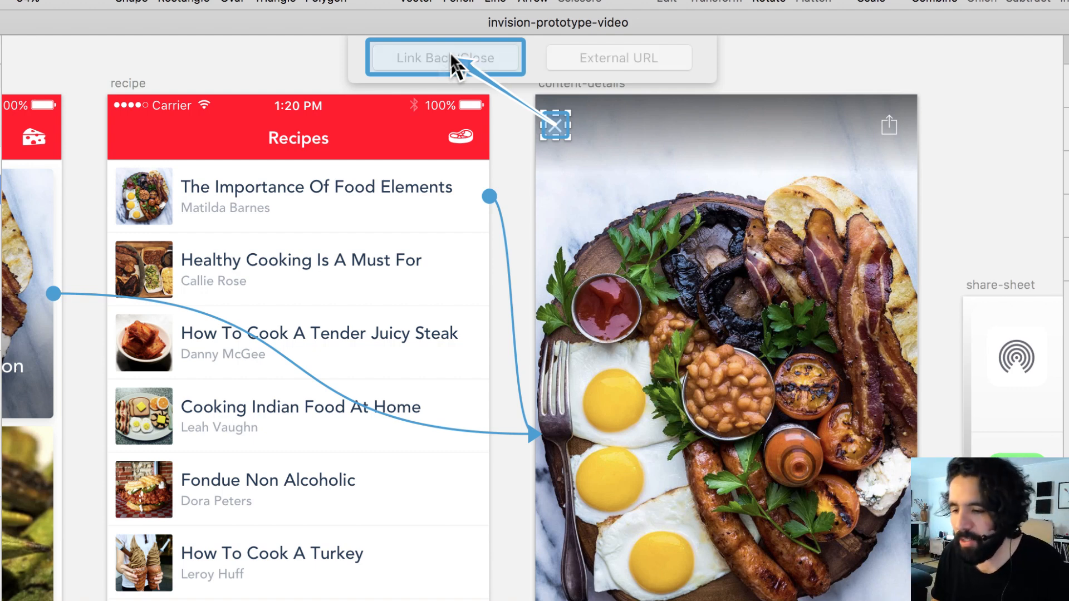
pyautogui.click(453, 154)
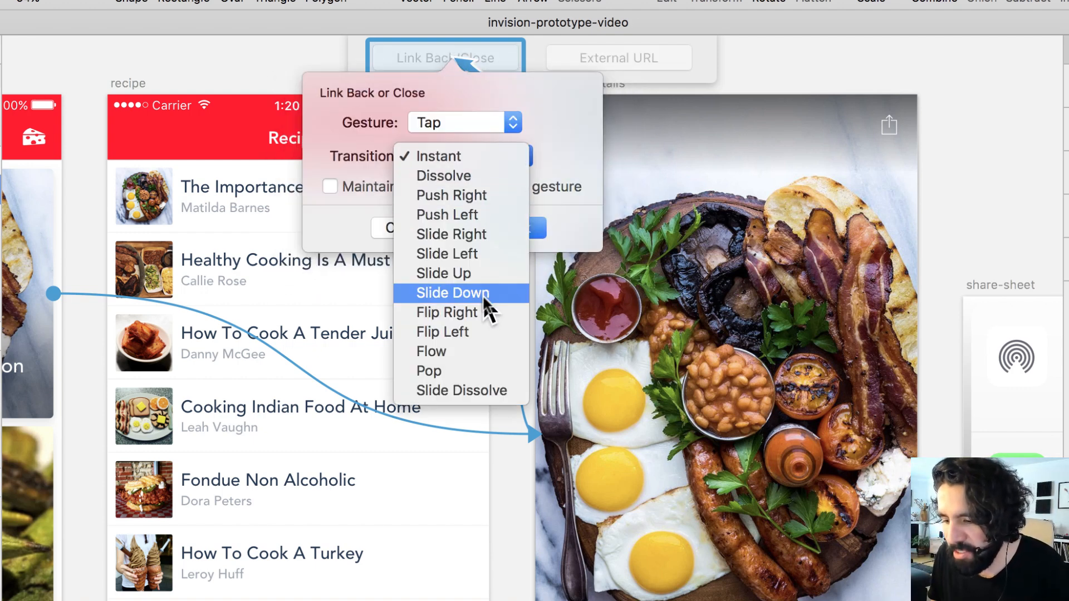
pyautogui.click(504, 290)
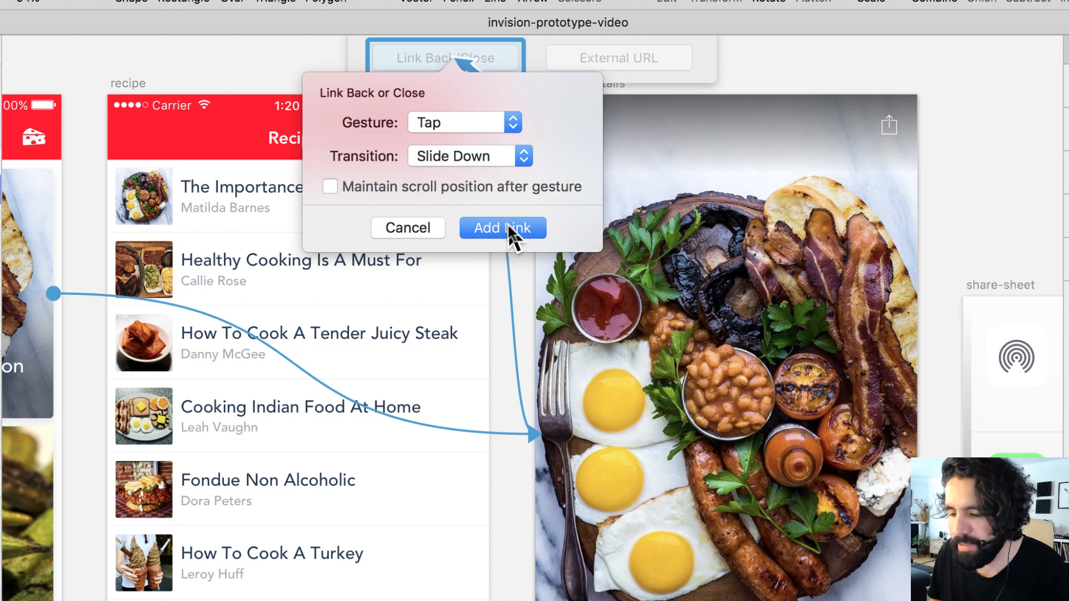
pyautogui.click(509, 233)
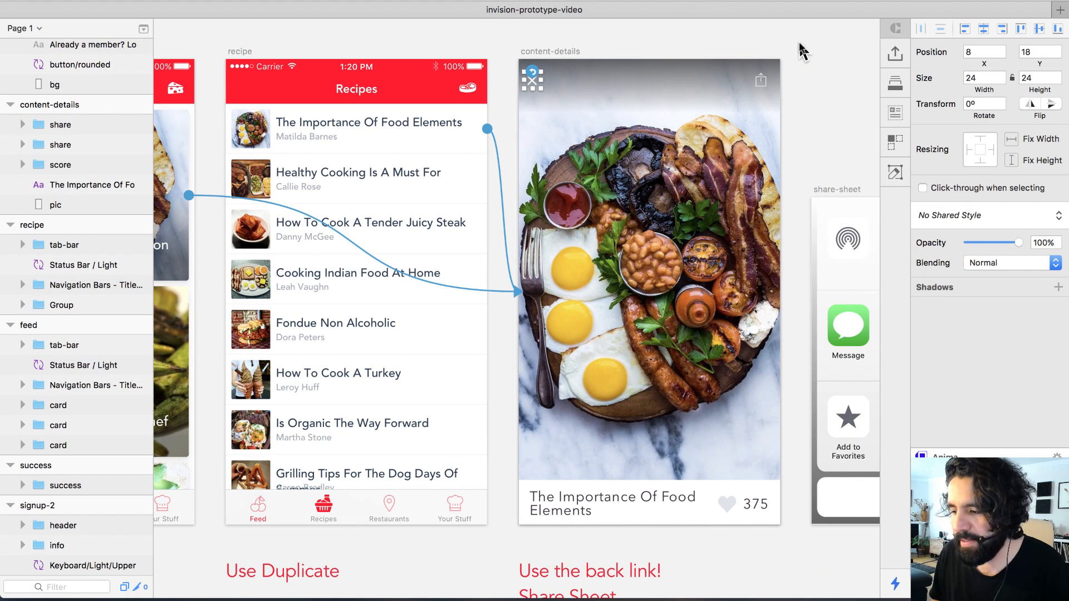
# - Start a link from the share icon on content-details to the share-sheet artboard and set its type to Link as Overlay
pyautogui.hscroll(5, 802, 50)
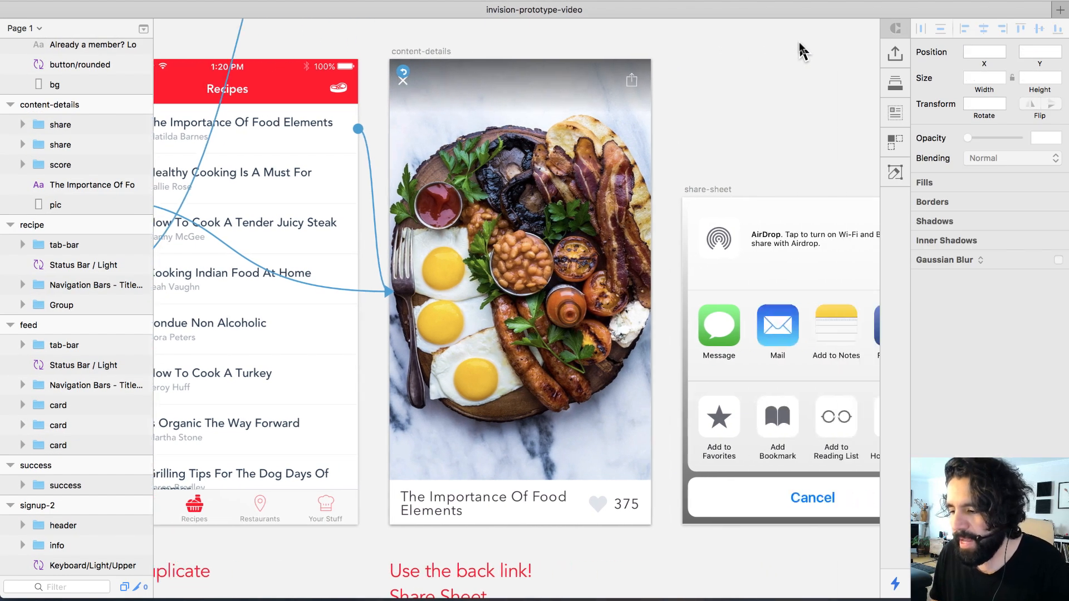
pyautogui.click(590, 83)
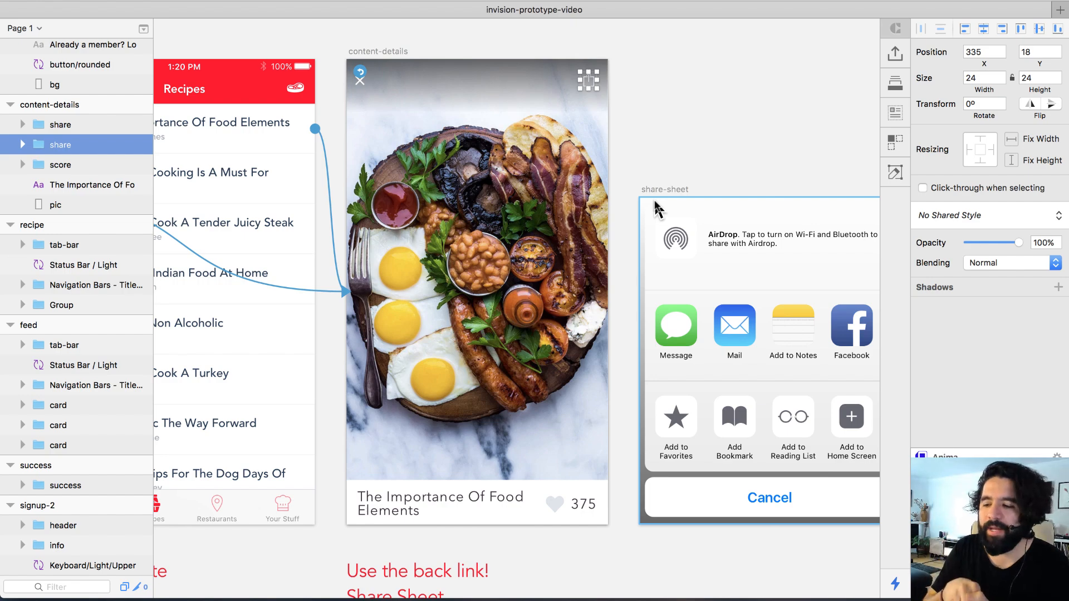
pyautogui.press('c')
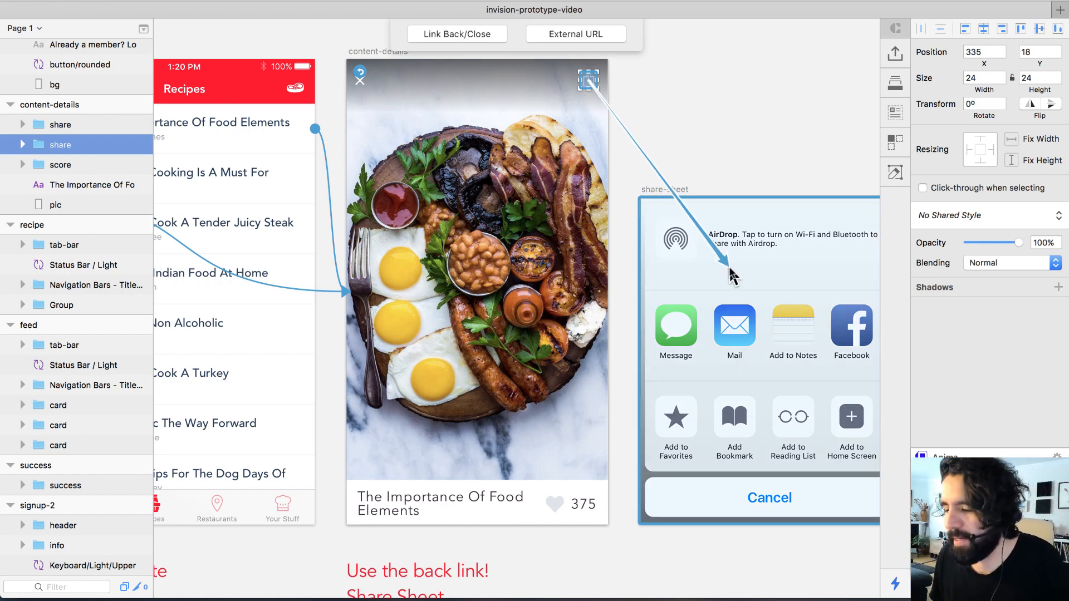
pyautogui.click(737, 259)
pyautogui.click(819, 204)
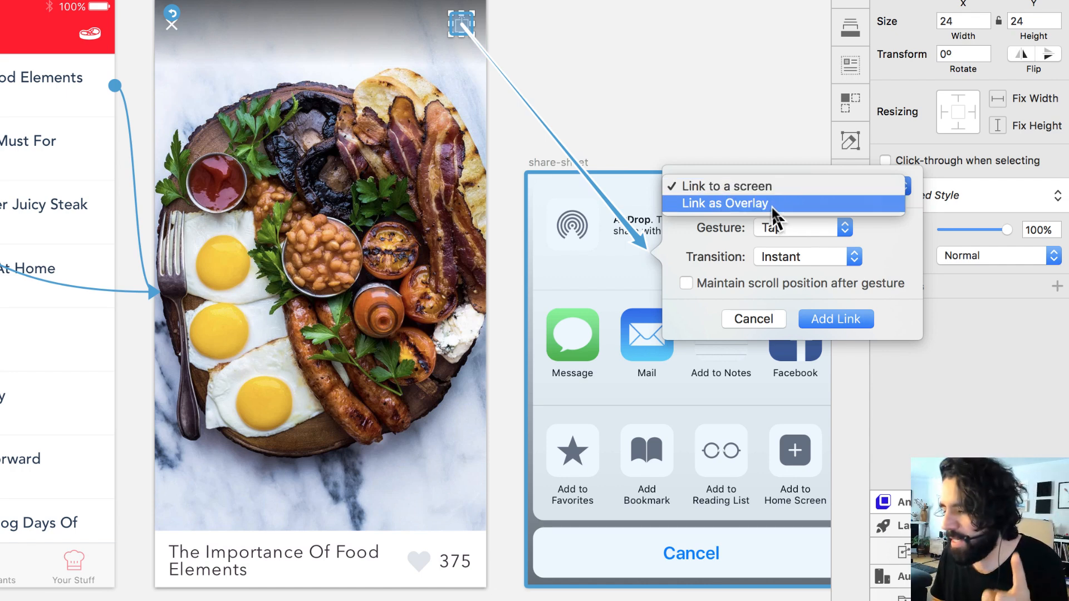
pyautogui.click(772, 205)
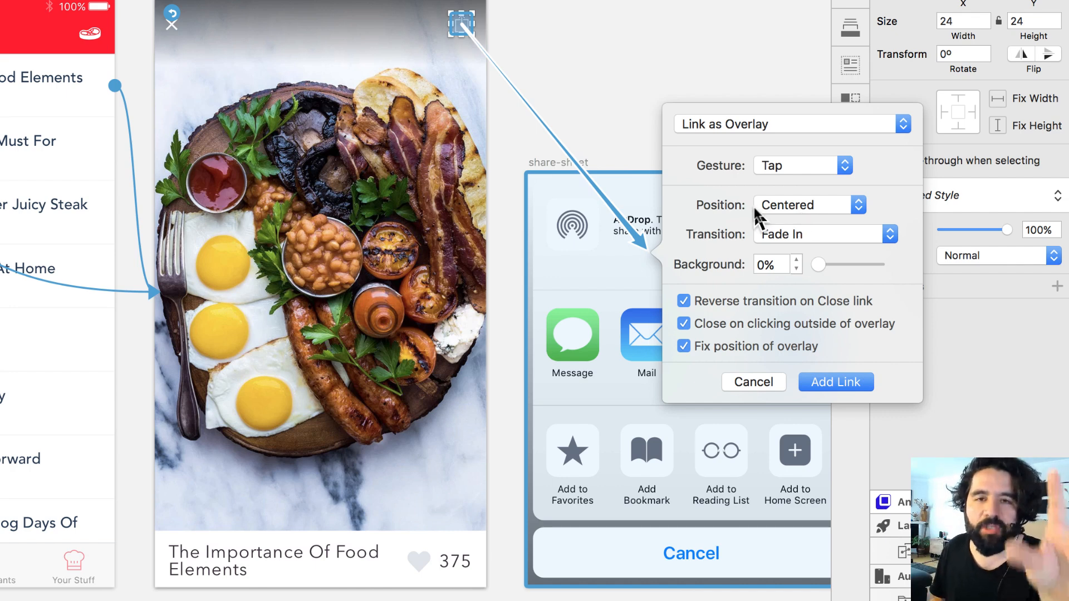
# - Set the share-sheet overlay's position to Bottom Center and its transition to Slide in Bottom, and add the link
pyautogui.click(805, 206)
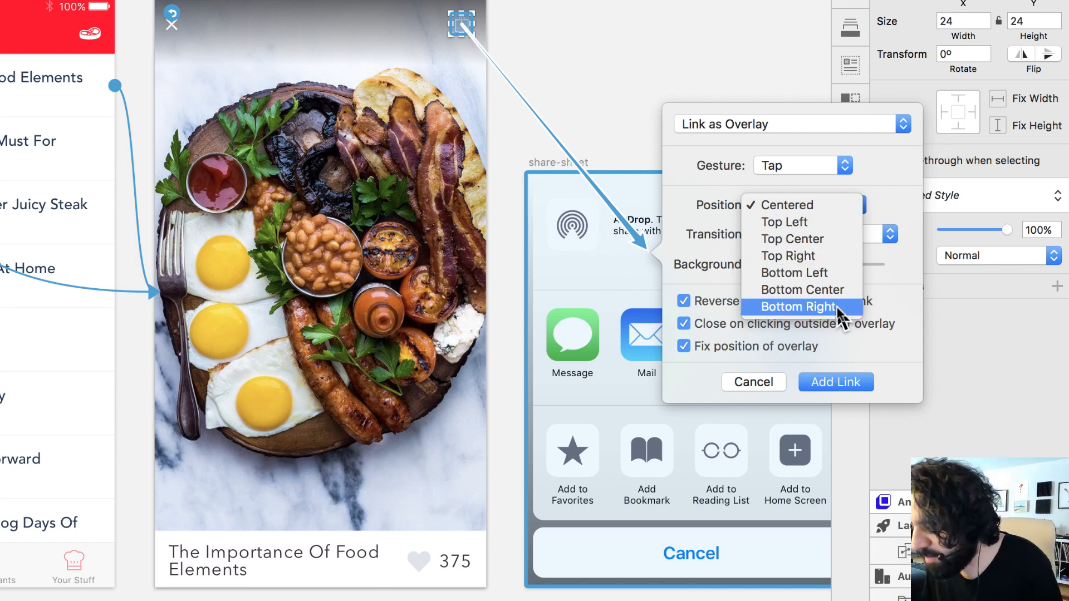
pyautogui.click(838, 287)
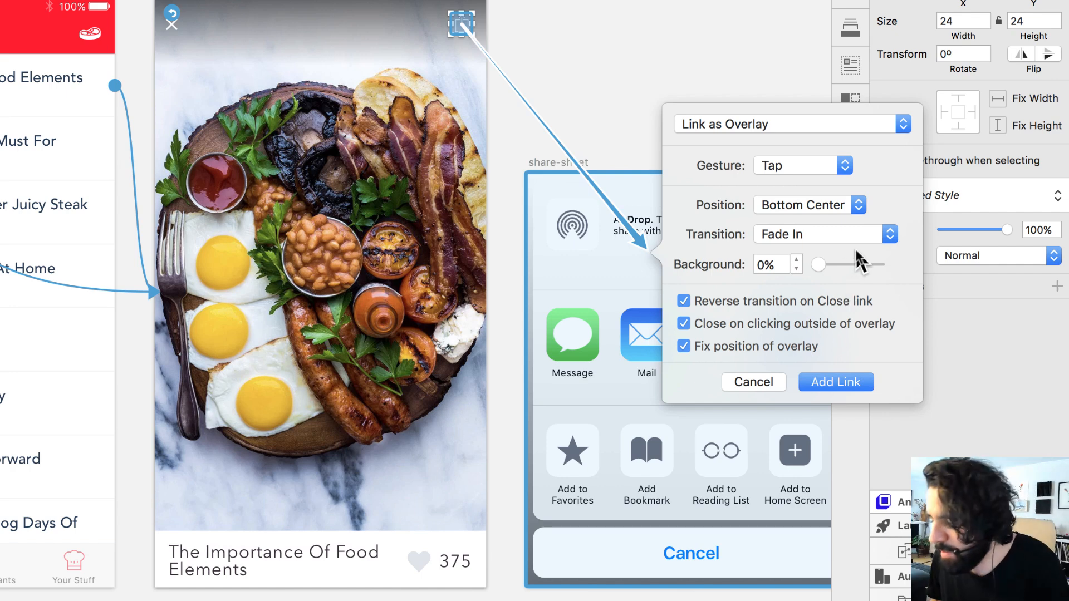
pyautogui.click(835, 233)
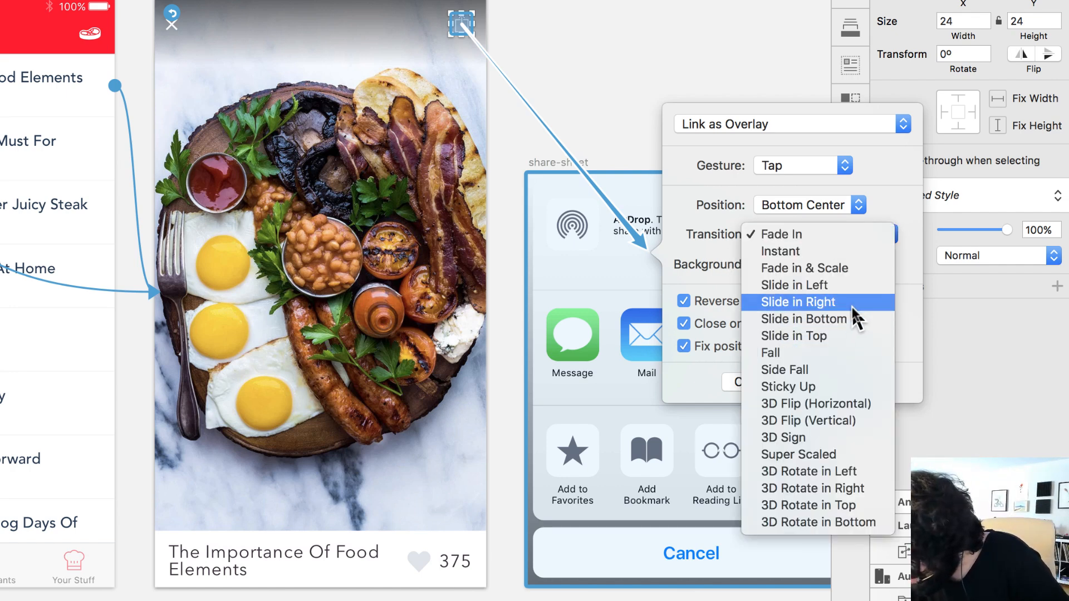
pyautogui.click(852, 319)
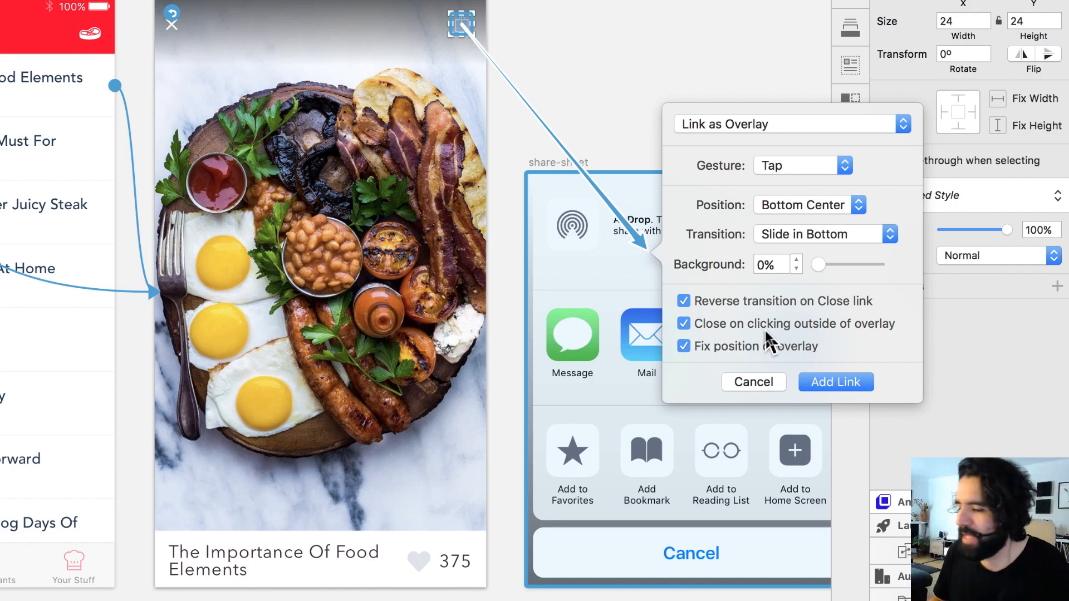
pyautogui.click(838, 385)
pyautogui.click(656, 122)
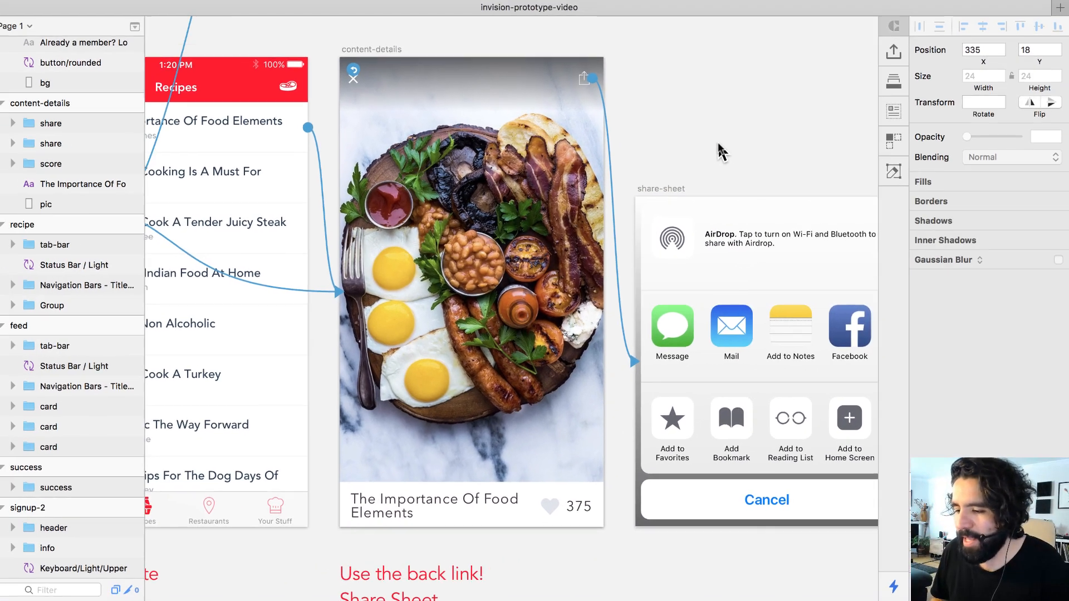
# - Open Craft Sync and set the sync scope to only selected artboards
pyautogui.scroll(-5, 656, 122)
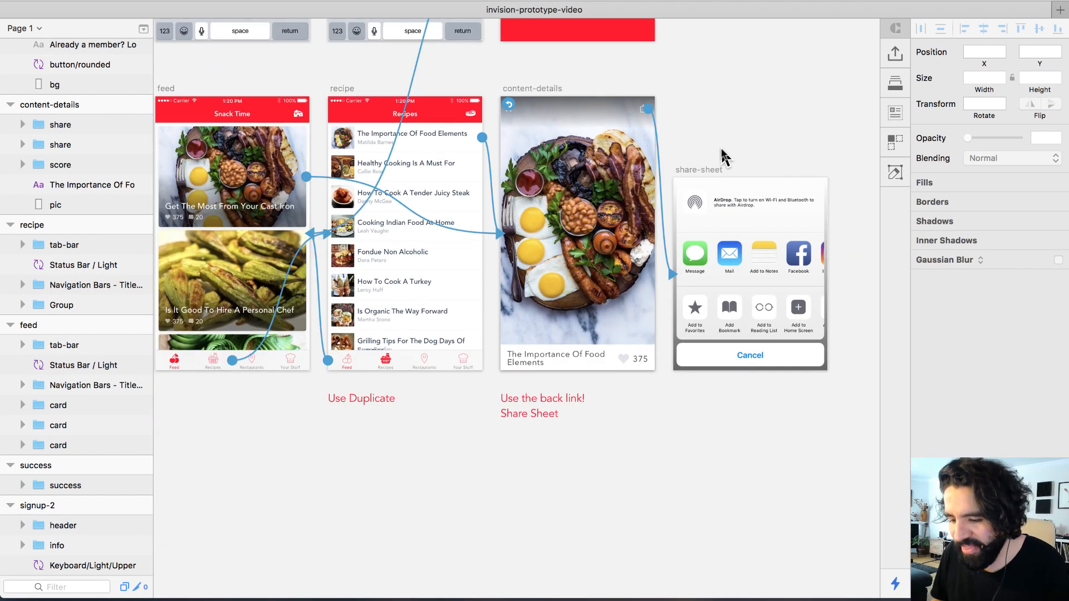
pyautogui.scroll(-5, 724, 158)
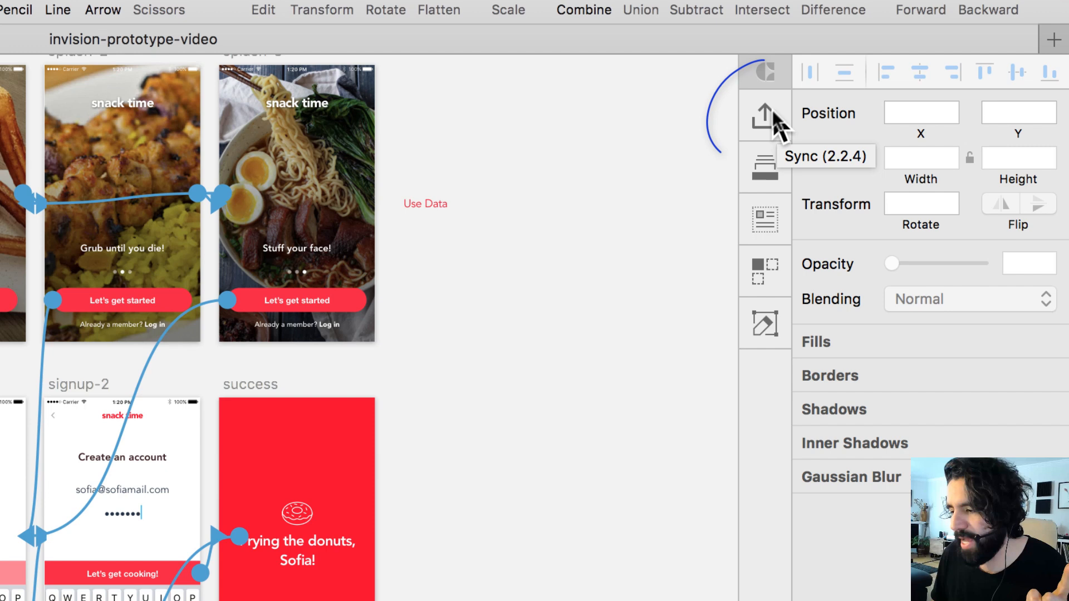
pyautogui.click(895, 54)
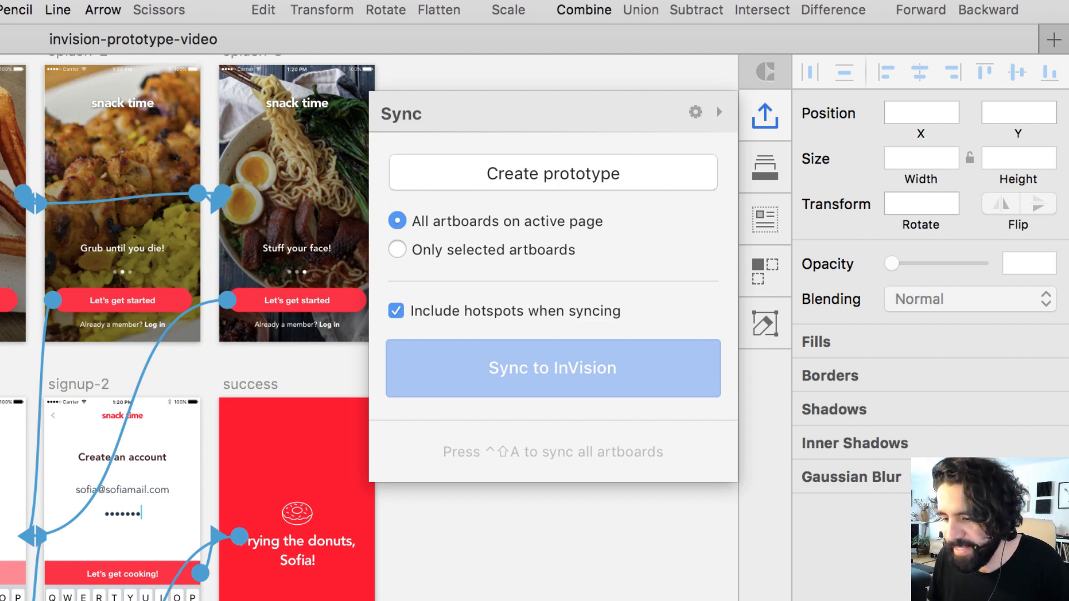
pyautogui.click(424, 251)
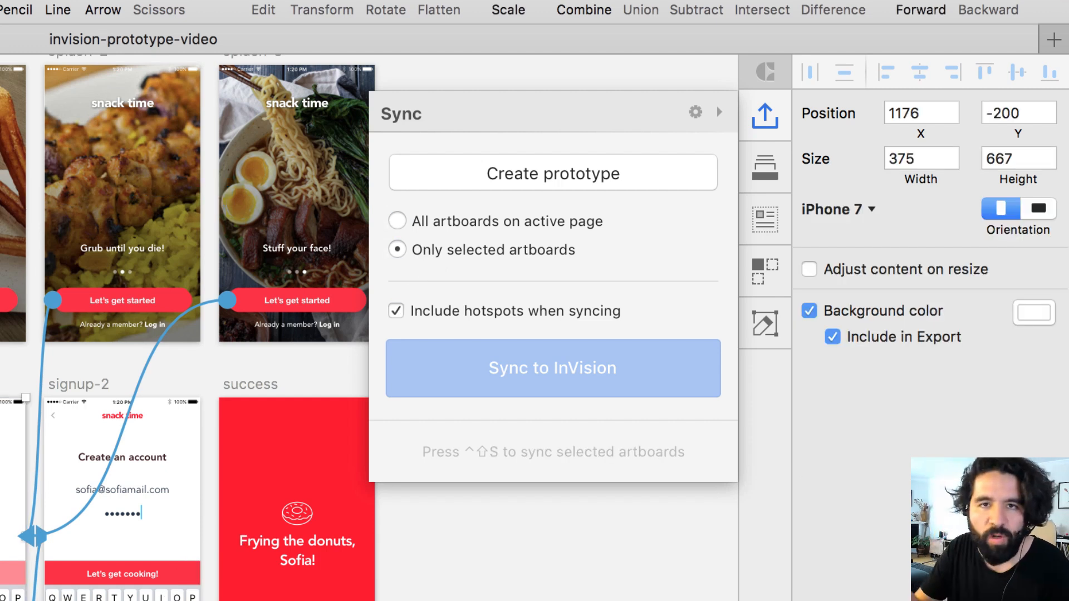
# - Set the sync scope to all artboards on the active page and create an iPhone prototype named Food-Sketch-Together
pyautogui.click(502, 226)
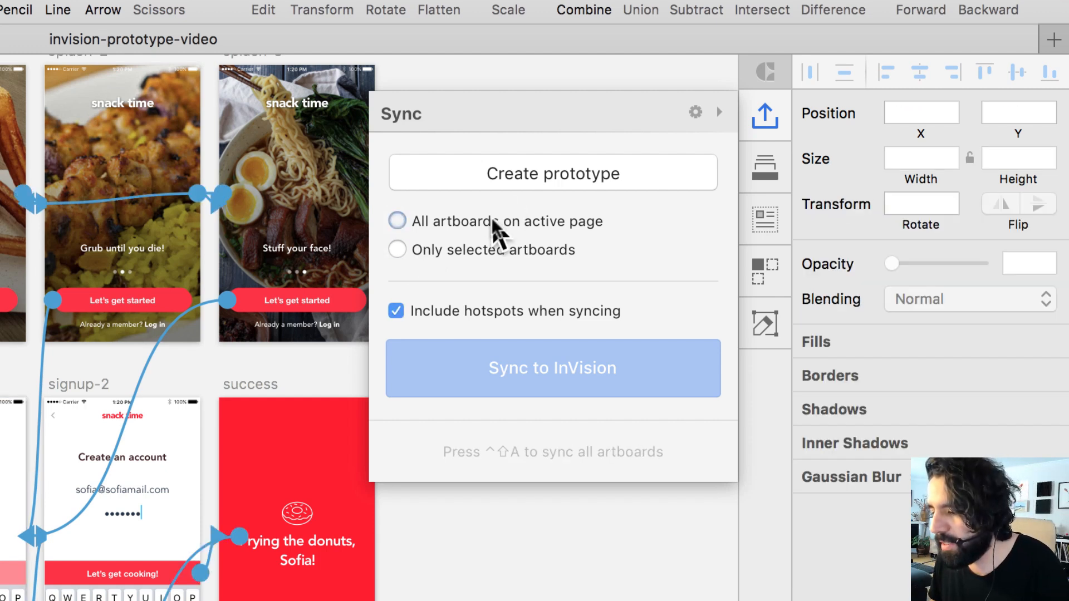
pyautogui.click(546, 177)
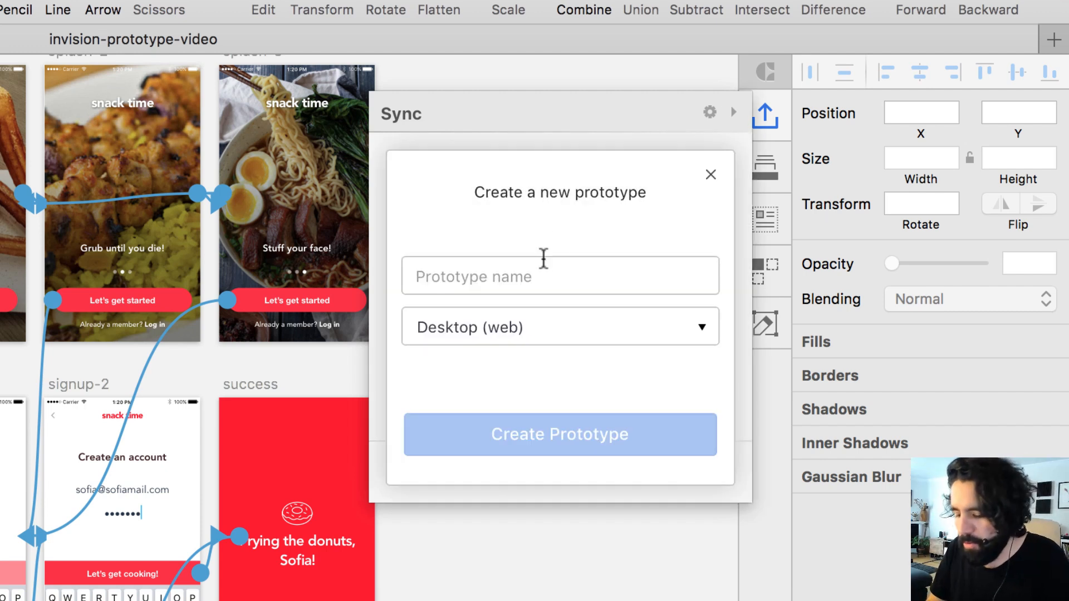
pyautogui.write('Food')
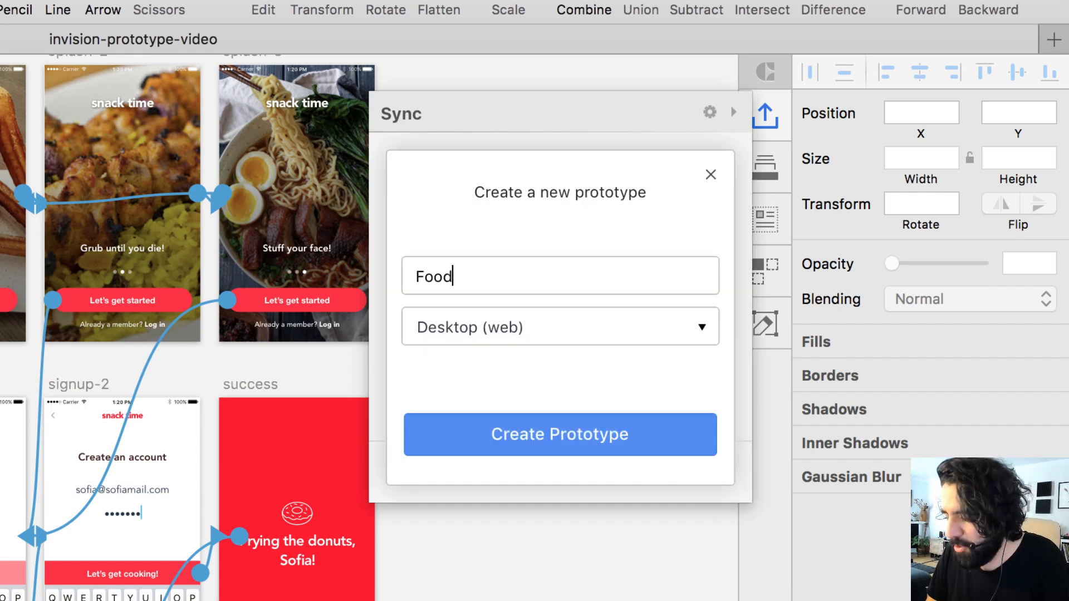
pyautogui.write('-Sketch')
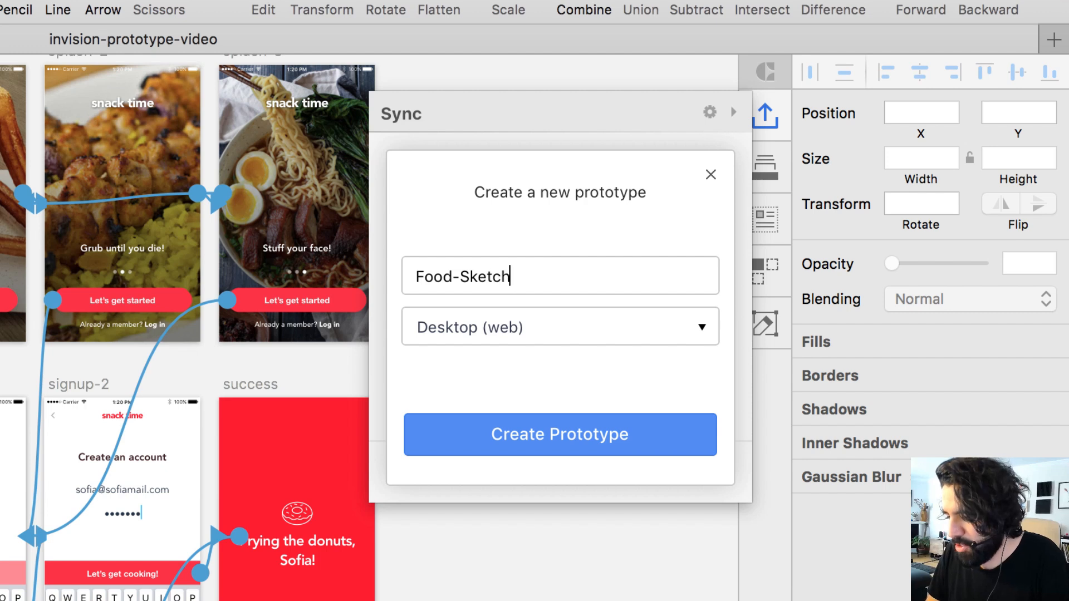
pyautogui.write('-Together')
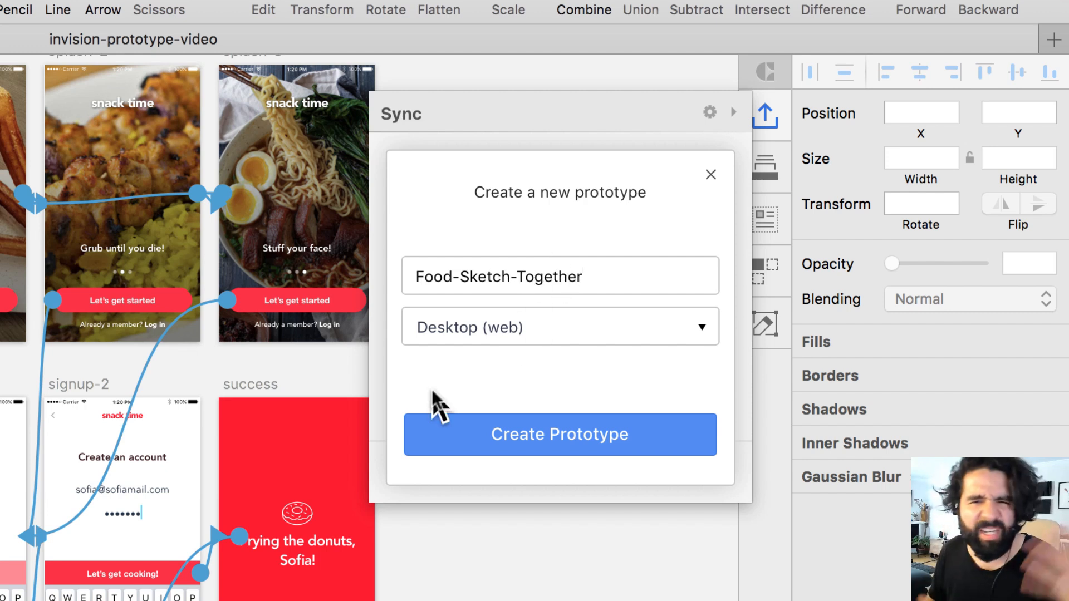
pyautogui.click(528, 325)
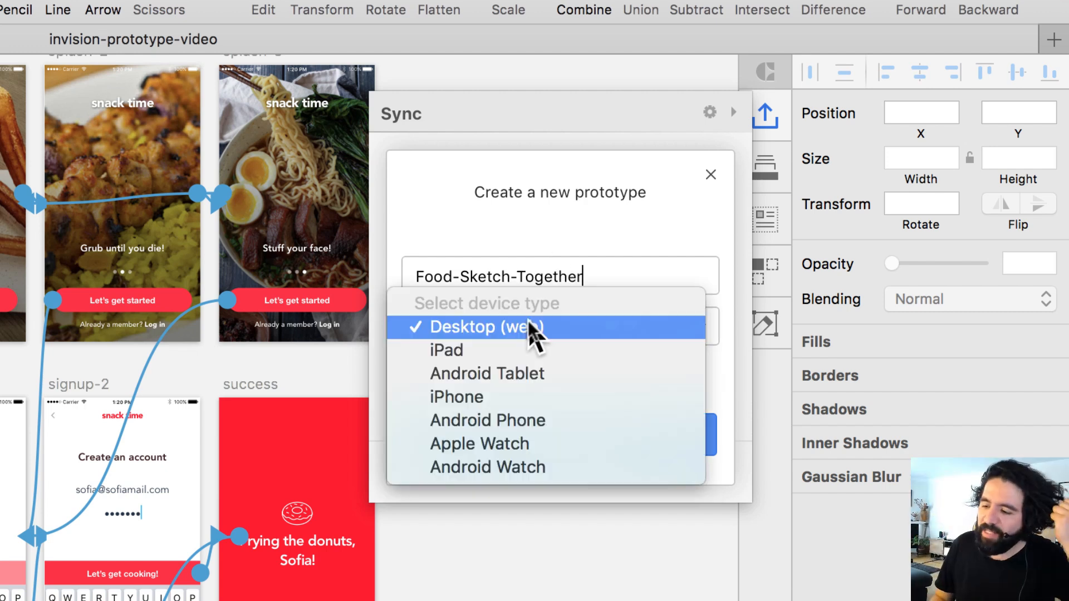
pyautogui.click(561, 392)
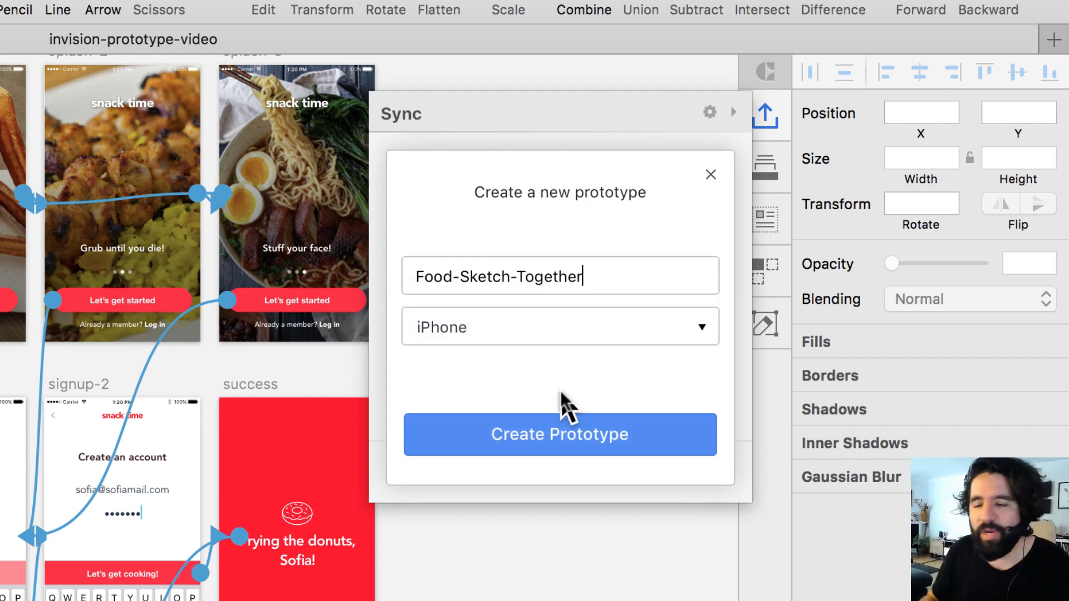
pyautogui.click(600, 437)
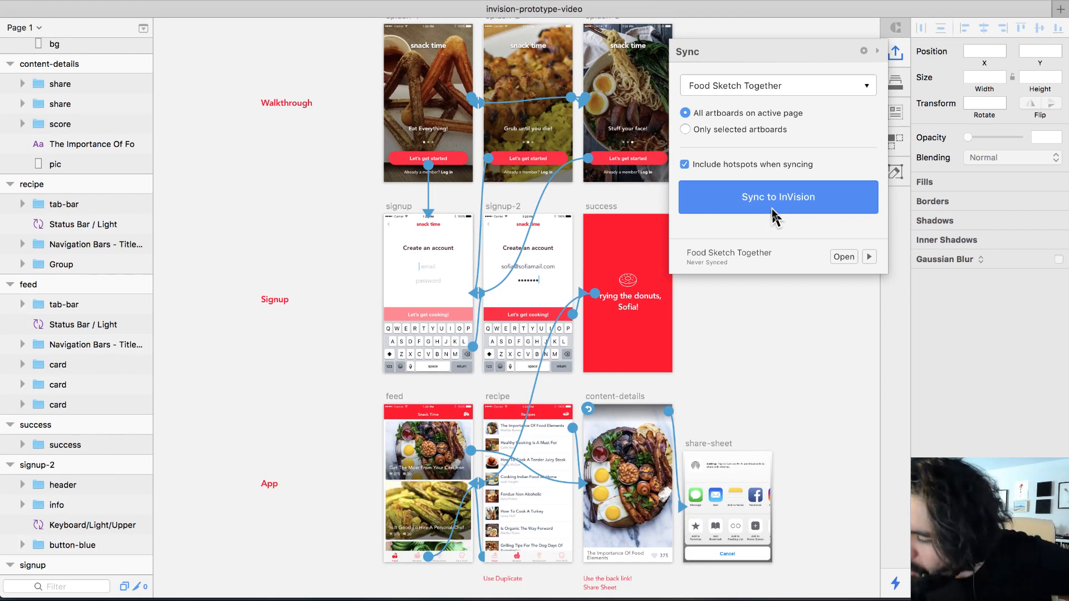
# - Sync the artboards with their hotspots to InVision and launch the Food Sketch Together prototype preview
pyautogui.click(802, 206)
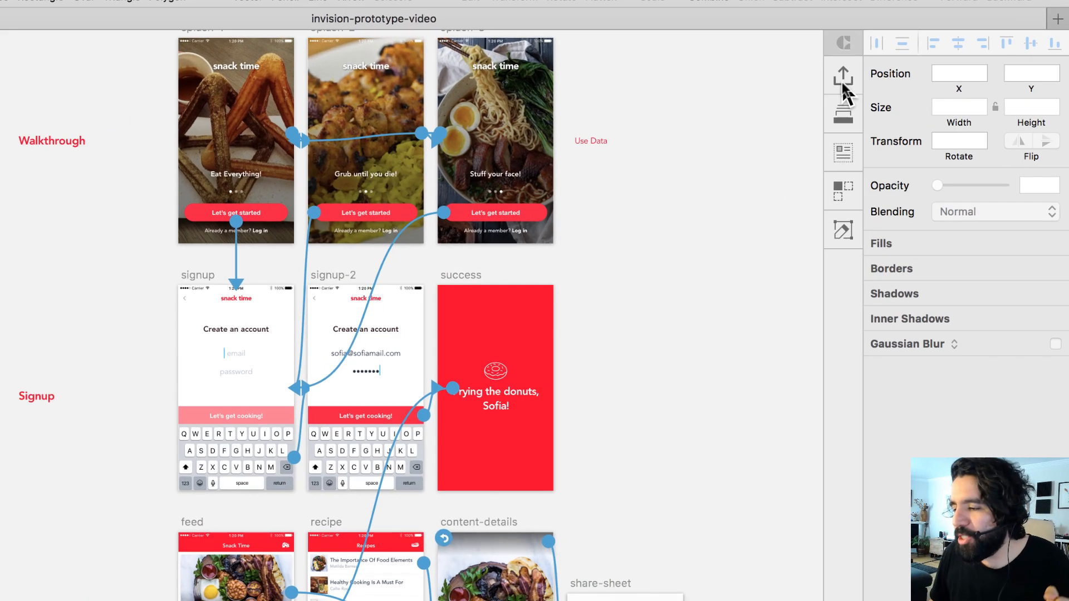
pyautogui.click(896, 54)
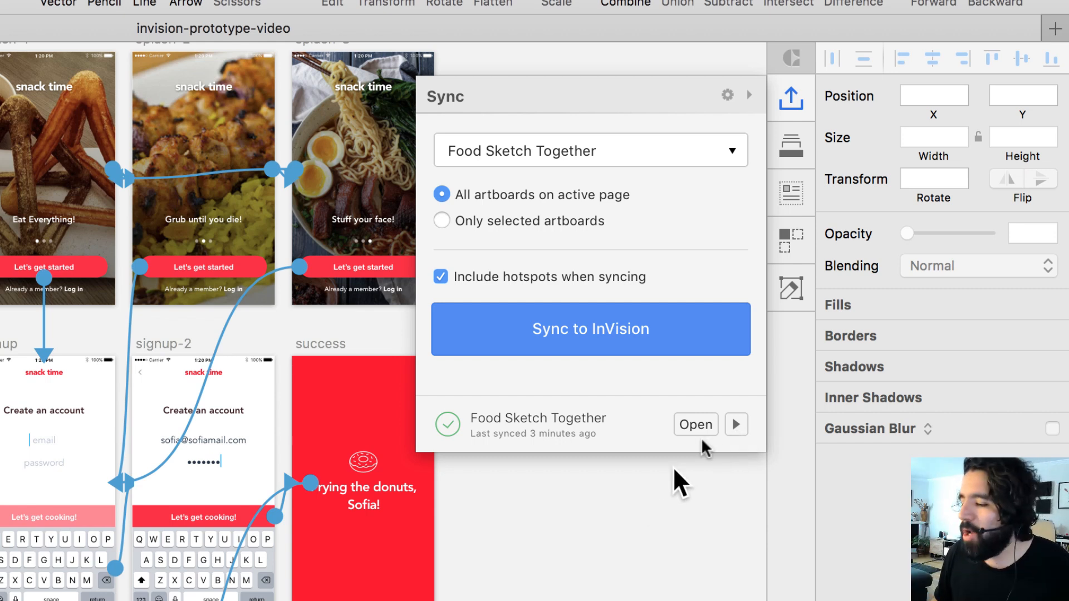
pyautogui.click(736, 425)
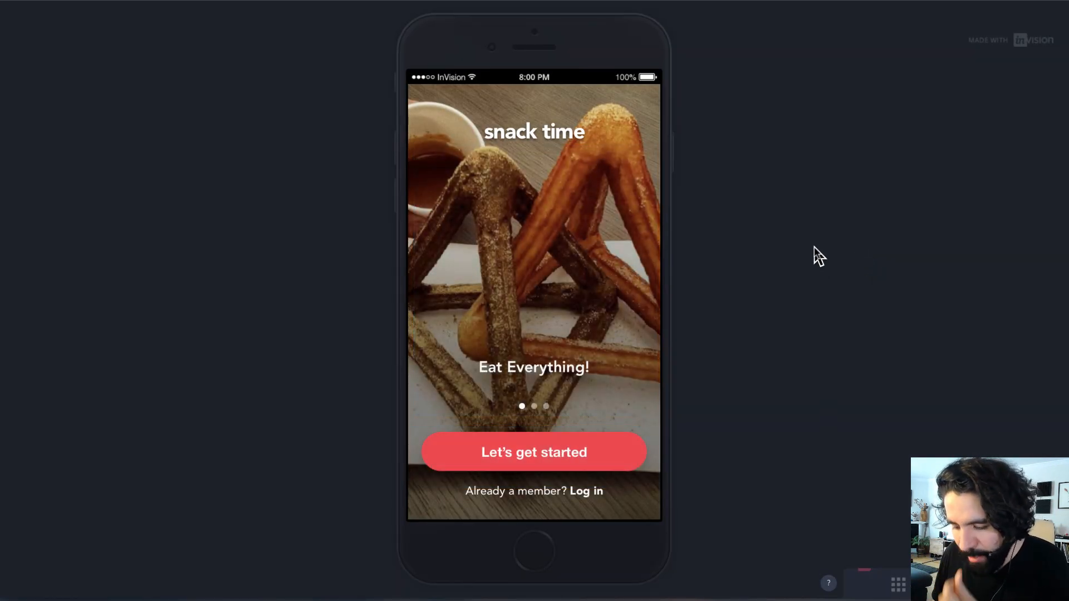
# - Test the walkthrough by swiping through the three splash screens and looping back to the first
pyautogui.click(535, 277)
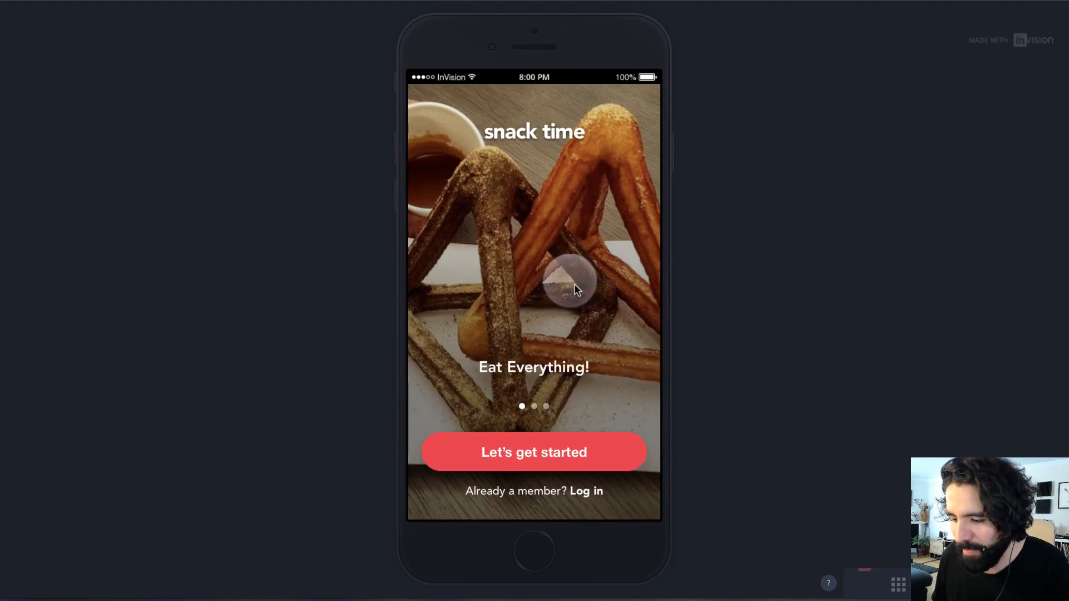
pyautogui.moveTo(577, 288); pyautogui.dragTo(517, 283)
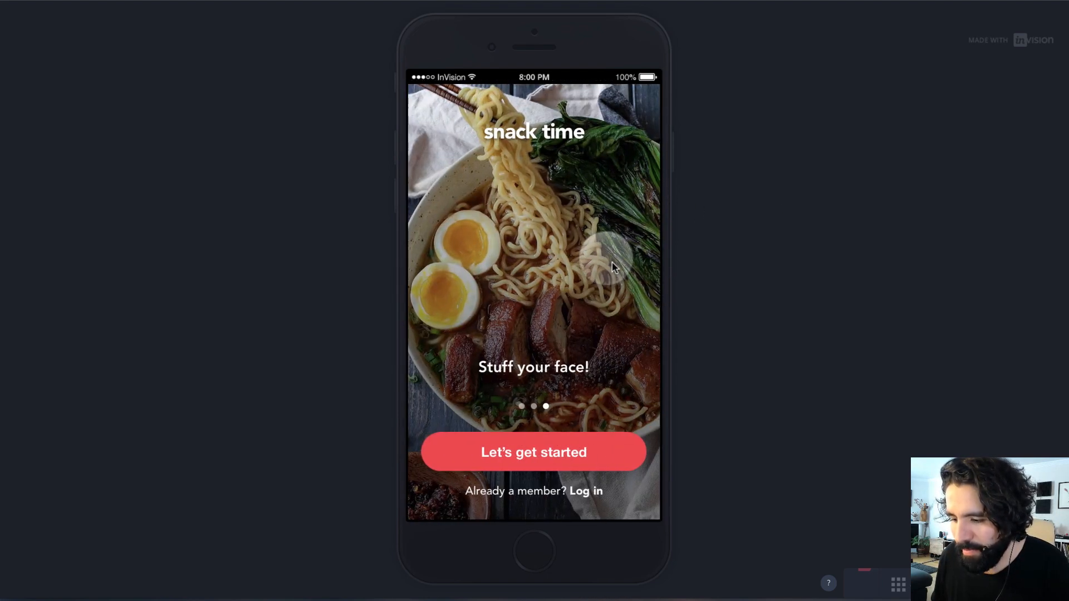
pyautogui.moveTo(607, 261); pyautogui.dragTo(532, 273)
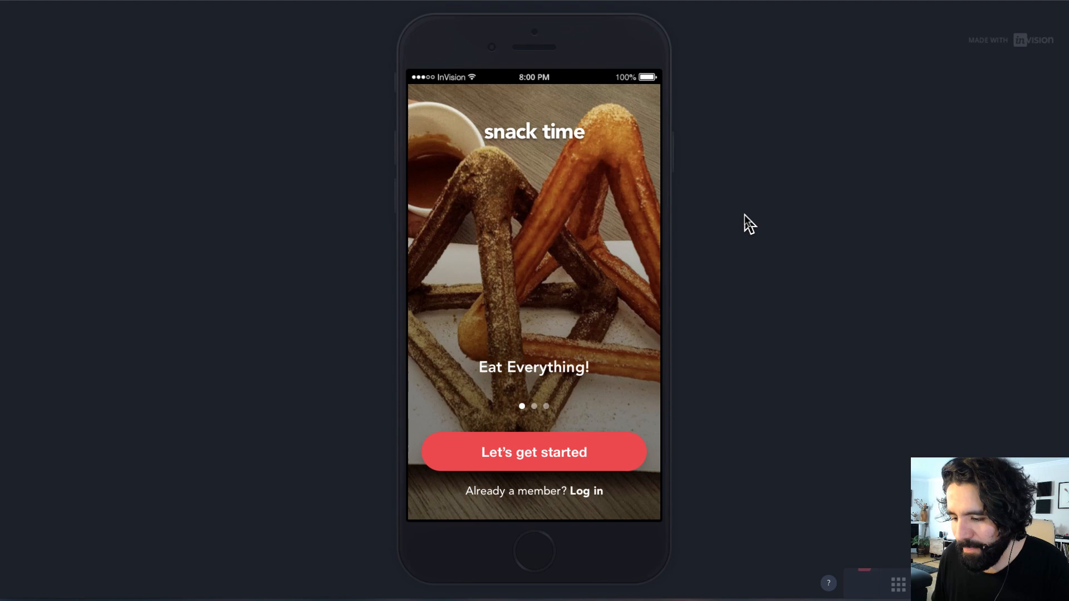
pyautogui.click(558, 272)
pyautogui.click(558, 272)
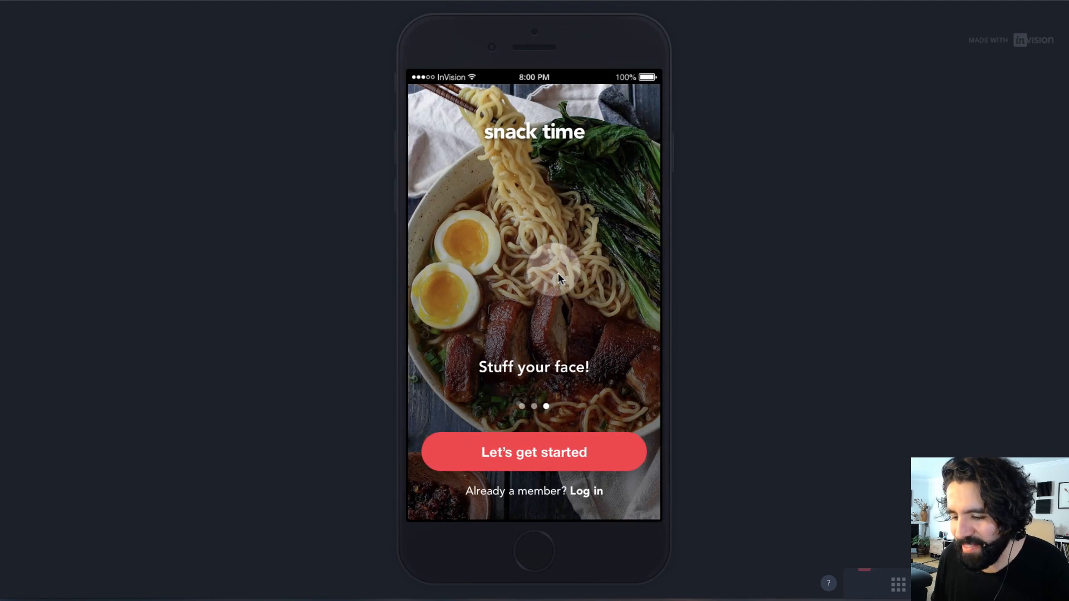
pyautogui.click(557, 273)
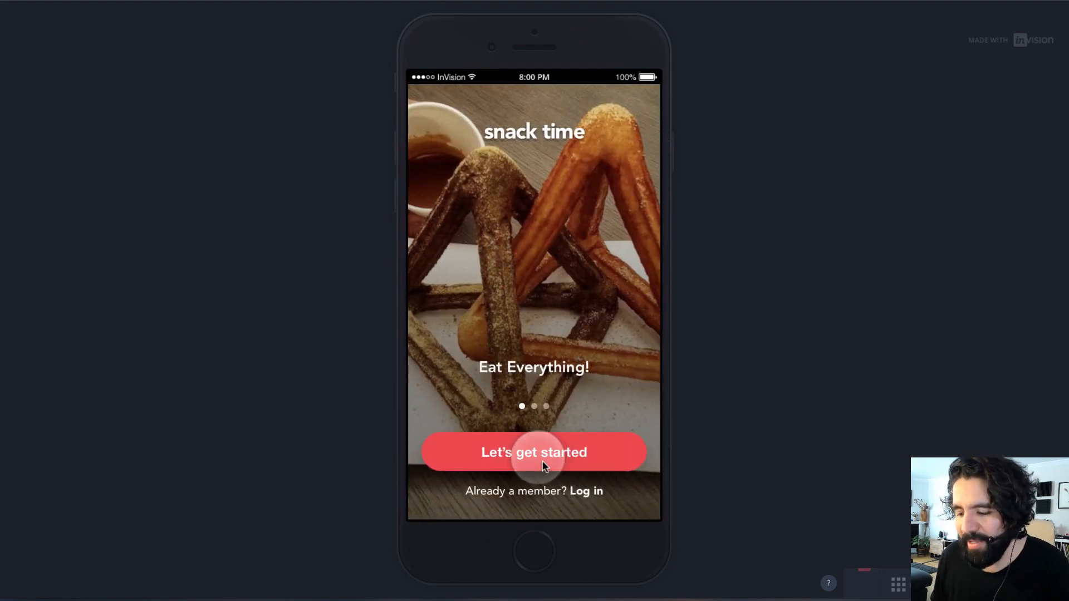
# - Test the signup flow from Let's get started through the keyboard hotspot and Let's get cooking! to the feed
pyautogui.click(544, 464)
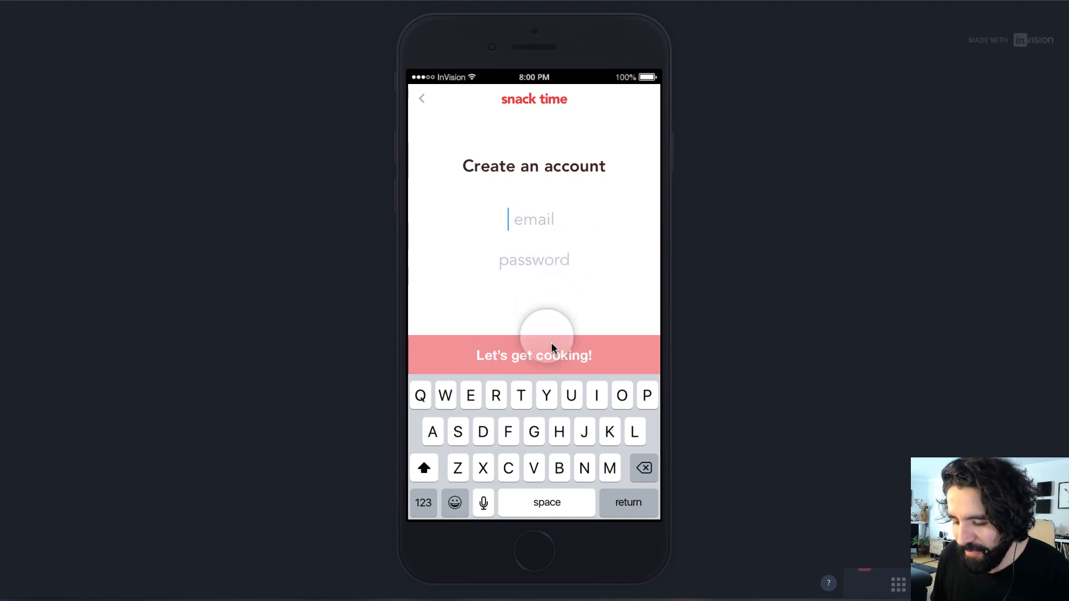
pyautogui.click(559, 458)
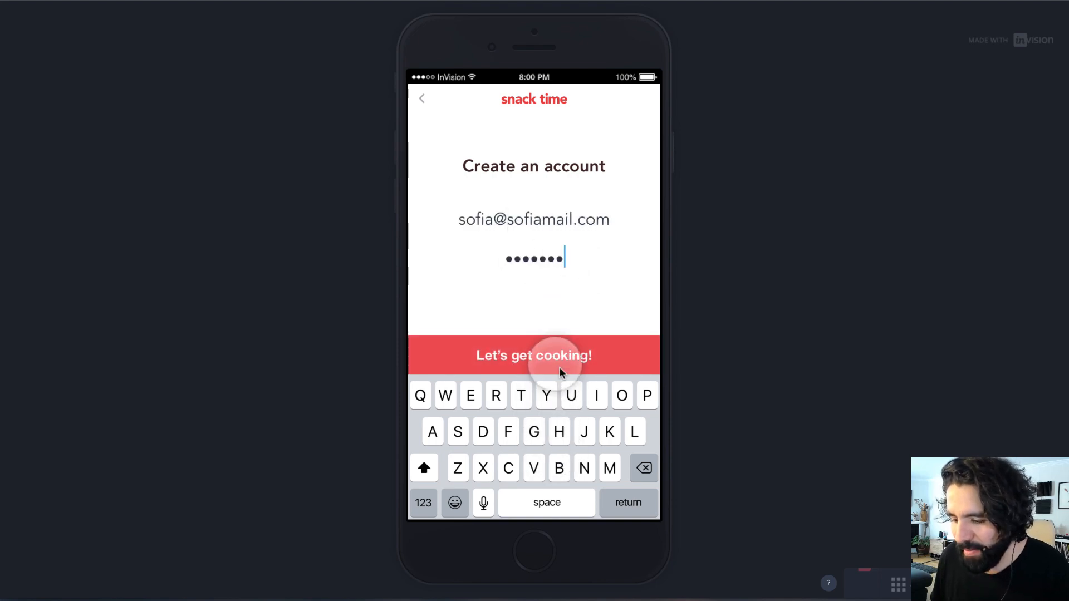
pyautogui.click(560, 369)
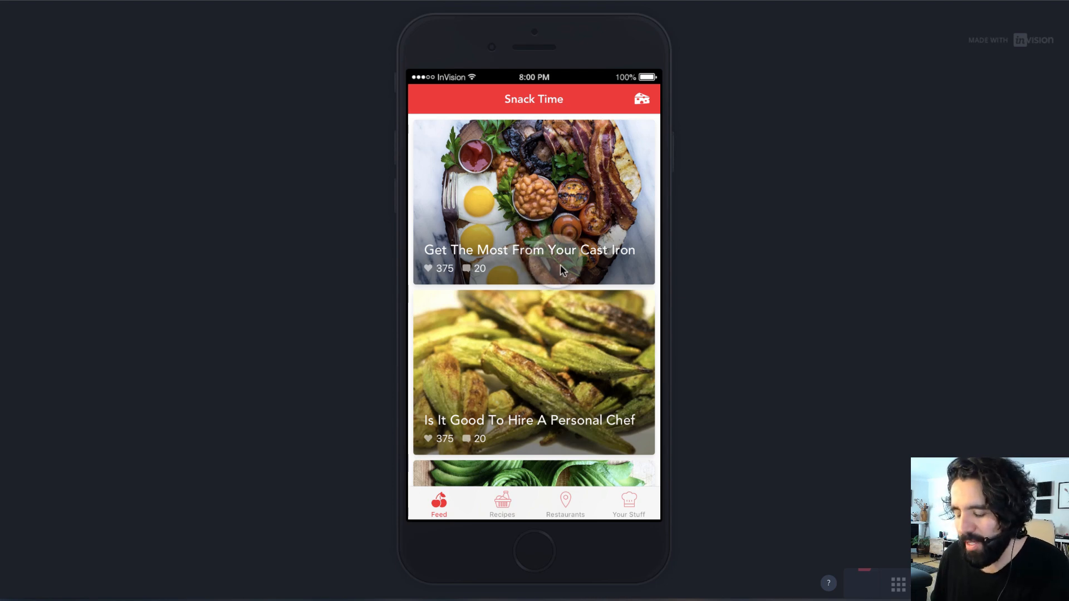
# - Test the tab bar links by switching repeatedly between Feed and Recipes, ending on Recipes
pyautogui.click(503, 504)
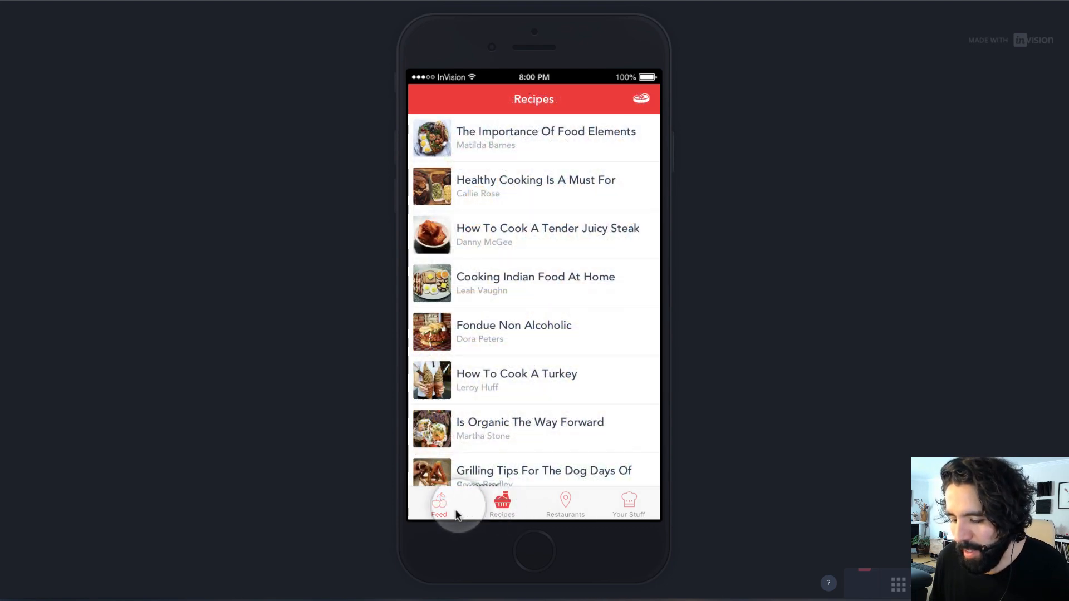
pyautogui.click(438, 508)
pyautogui.click(501, 506)
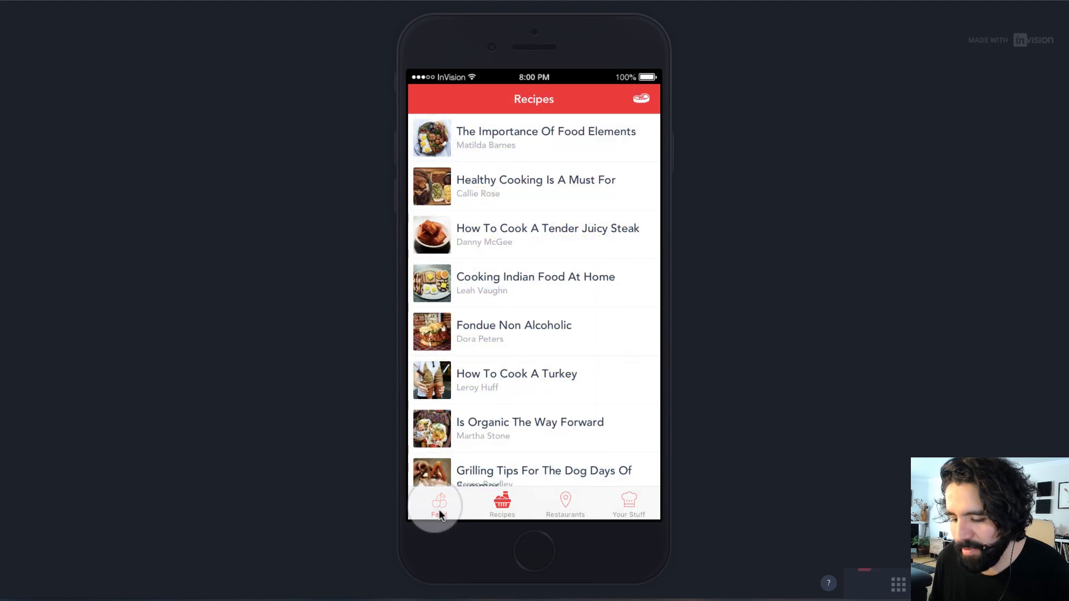
pyautogui.click(439, 514)
pyautogui.click(504, 504)
pyautogui.click(448, 510)
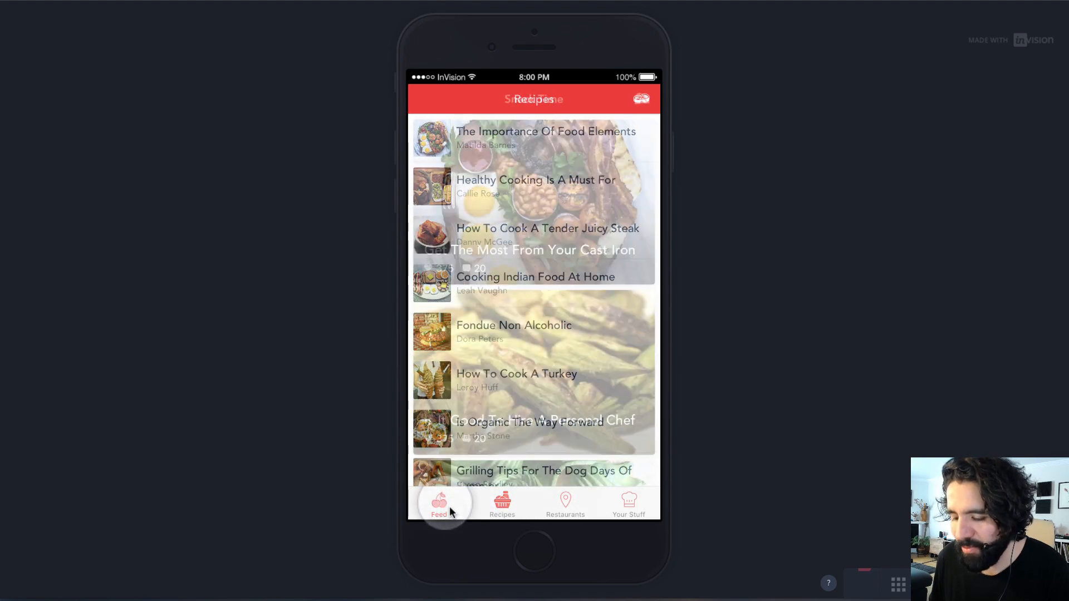
pyautogui.click(503, 505)
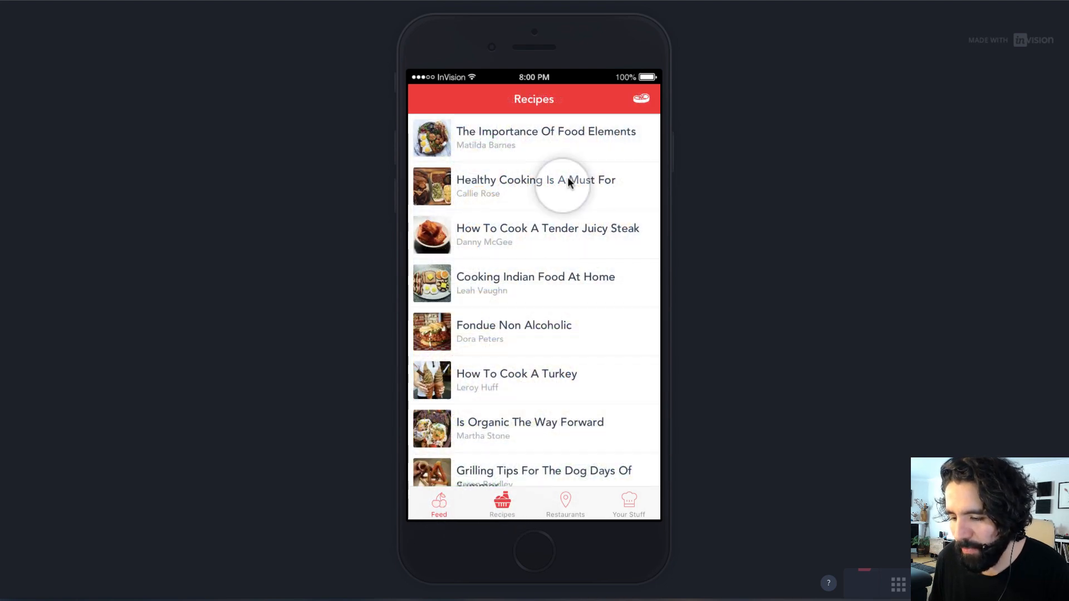
# - Test the recipe link and the X back link by opening and closing The Importance Of Food Elements twice
pyautogui.click(489, 144)
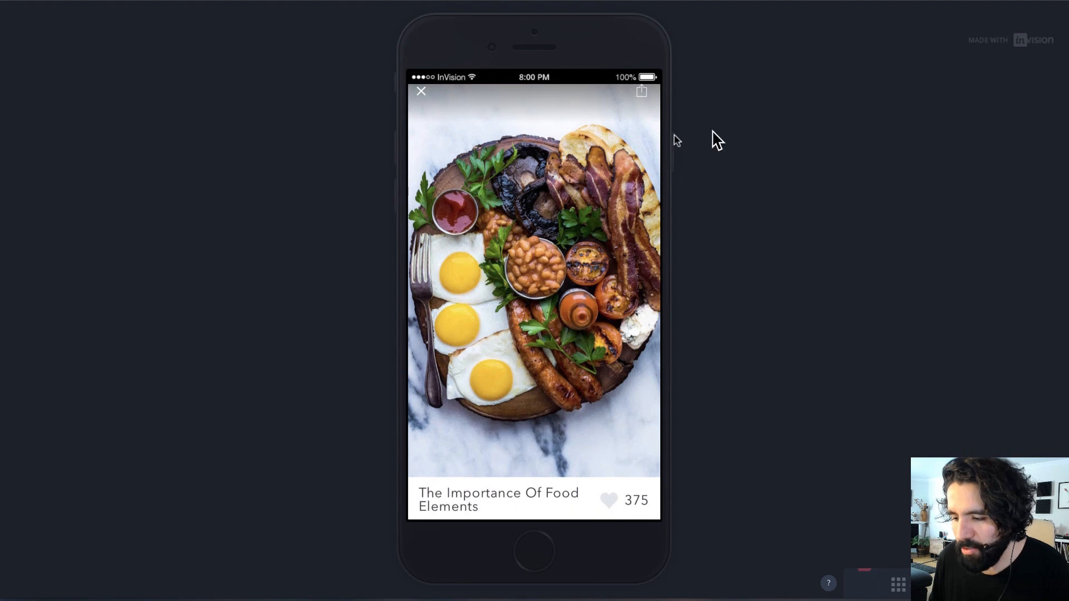
pyautogui.click(425, 98)
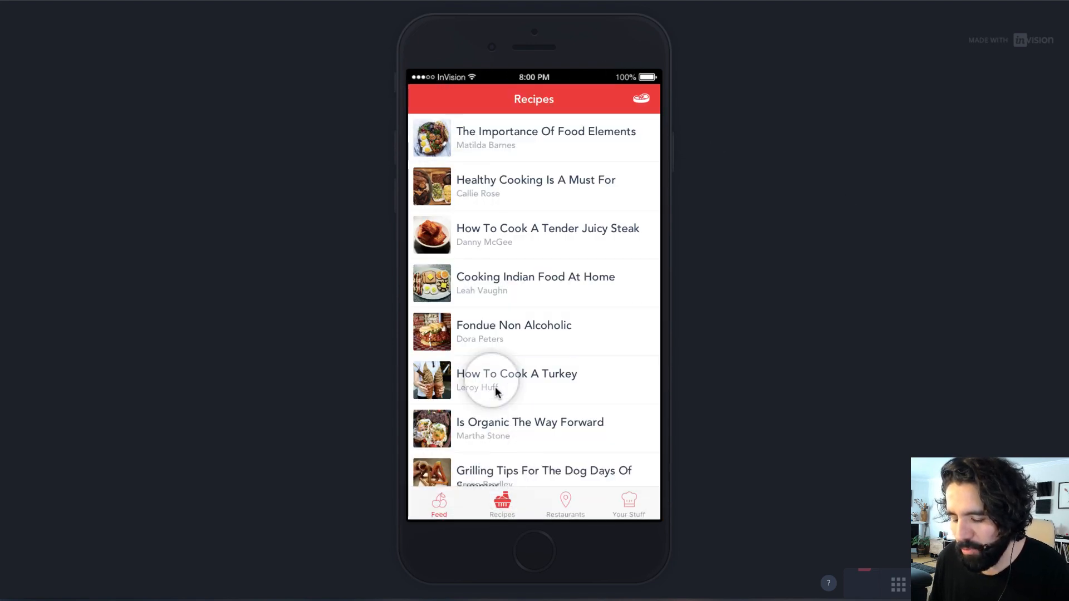
pyautogui.click(532, 141)
pyautogui.click(422, 99)
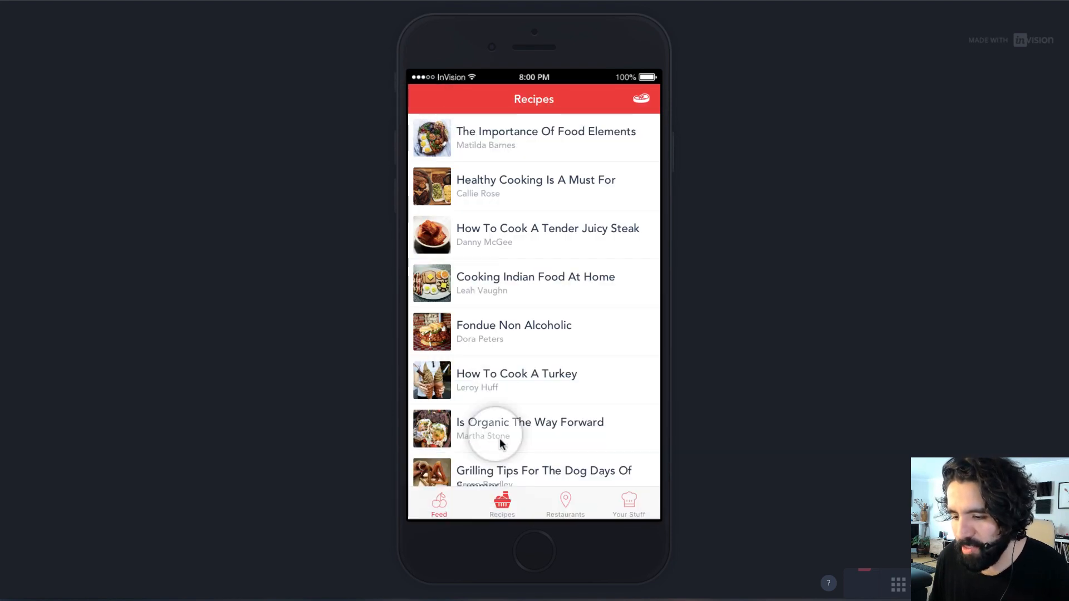
# - Reopen The Importance Of Food Elements and test its share icon by showing and dismissing the share-sheet overlay
pyautogui.click(537, 140)
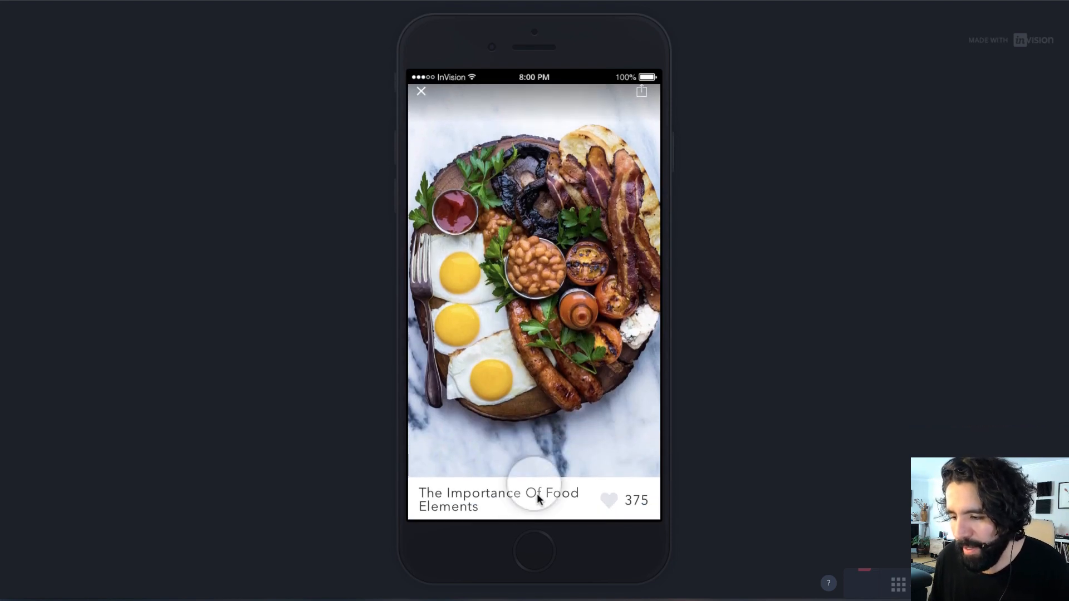
pyautogui.click(641, 93)
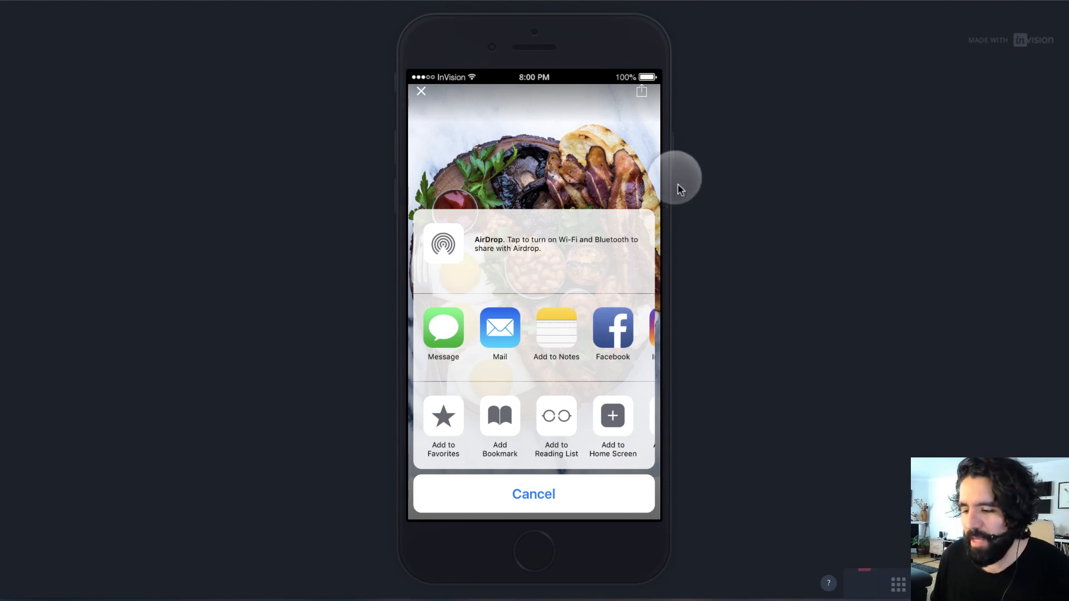
pyautogui.click(603, 154)
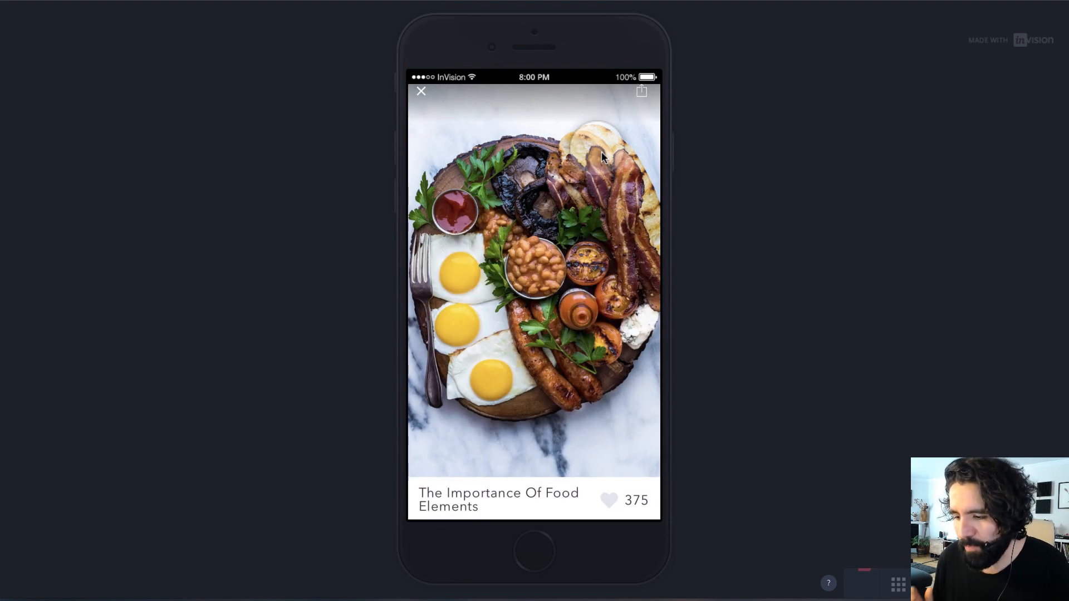